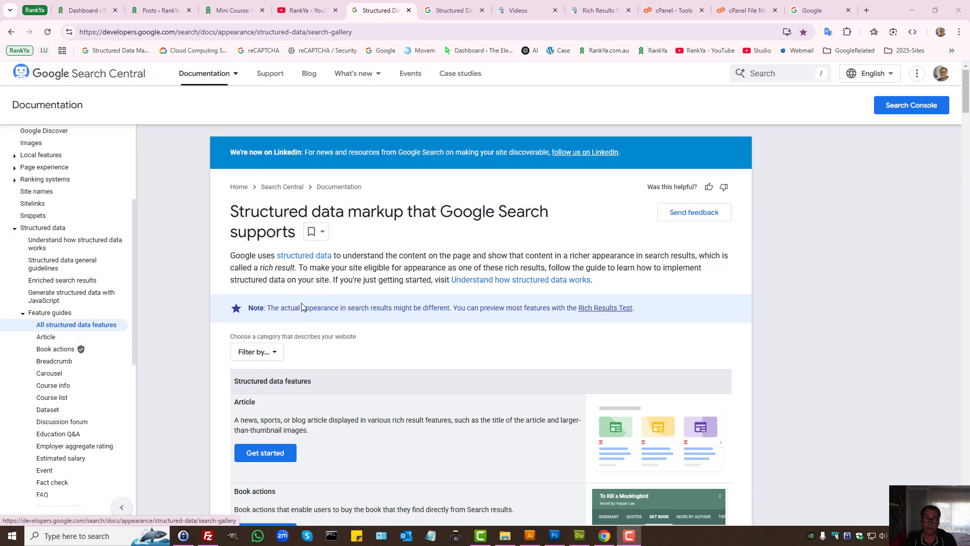
Open the Article structured data guide from the feature gallery and highlight the script block in its JSON-LD example.
{"action": "scroll", "coordinate": [396, 283], "scroll_direction": "down", "scroll_amount": 3}
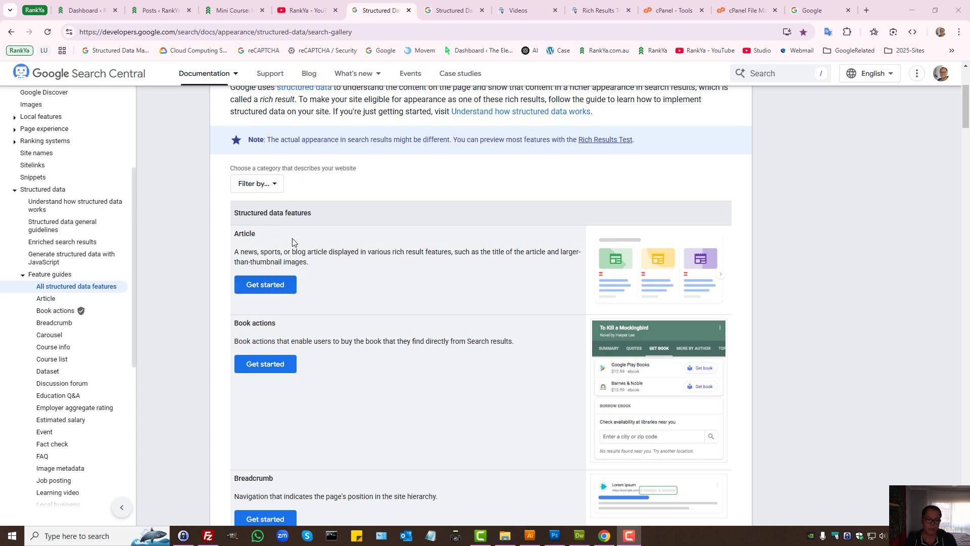
{"action": "left_click", "coordinate": [266, 284]}
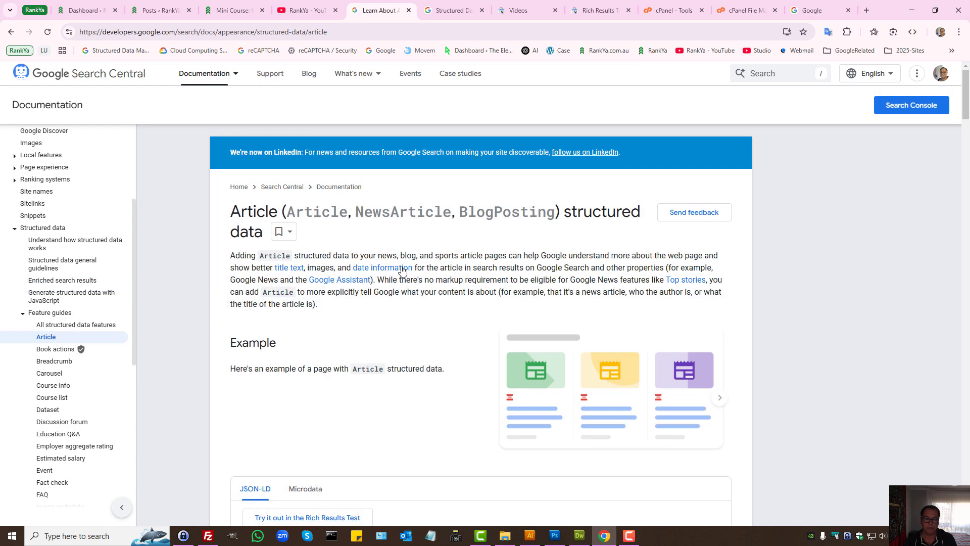
{"action": "scroll", "coordinate": [398, 275], "scroll_direction": "down", "scroll_amount": 6}
{"action": "left_click_drag", "start_coordinate": [301, 476], "coordinate": [259, 254]}
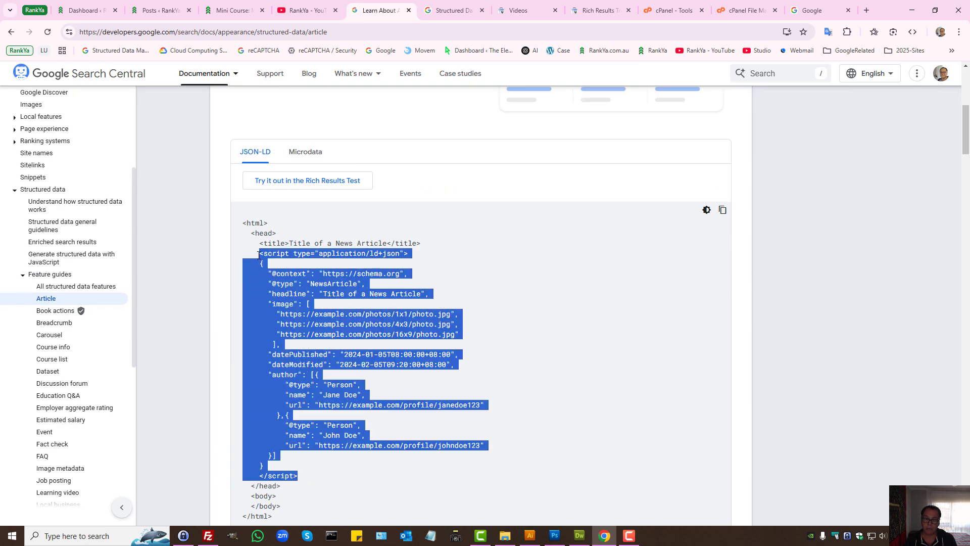
Show the Microdata version of the Article example and highlight its NewsArticle item type.
{"action": "left_click", "coordinate": [306, 153]}
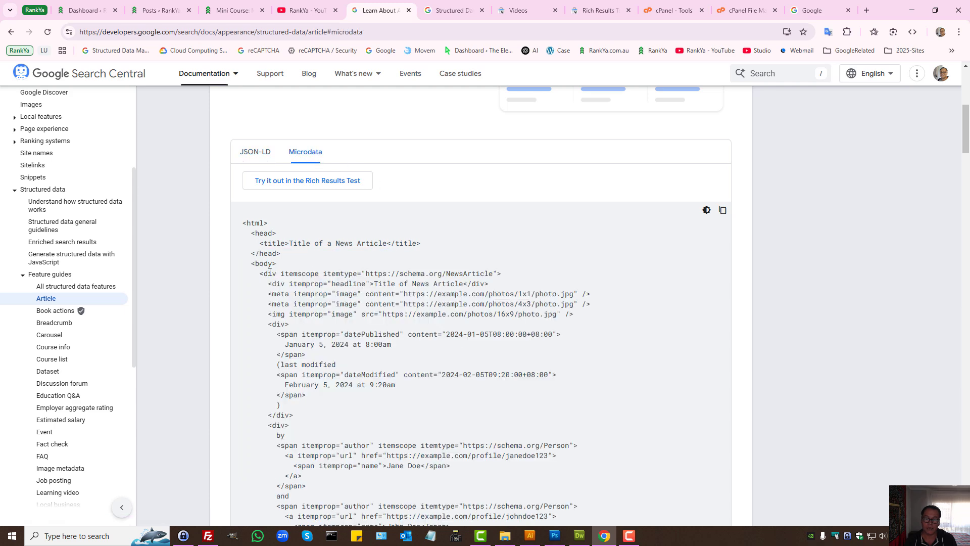
{"action": "left_click_drag", "start_coordinate": [259, 276], "coordinate": [508, 277]}
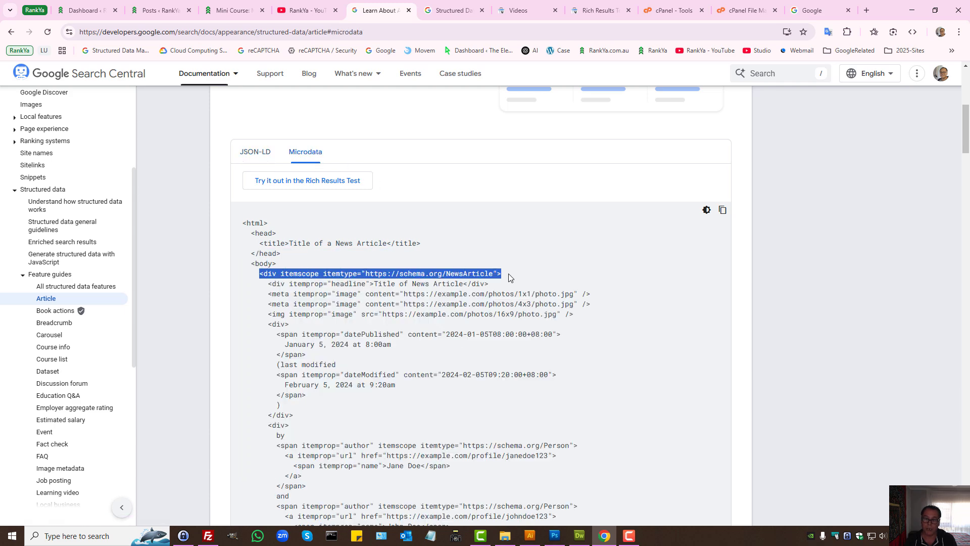
{"action": "left_click", "coordinate": [442, 302]}
{"action": "double_click", "coordinate": [455, 275]}
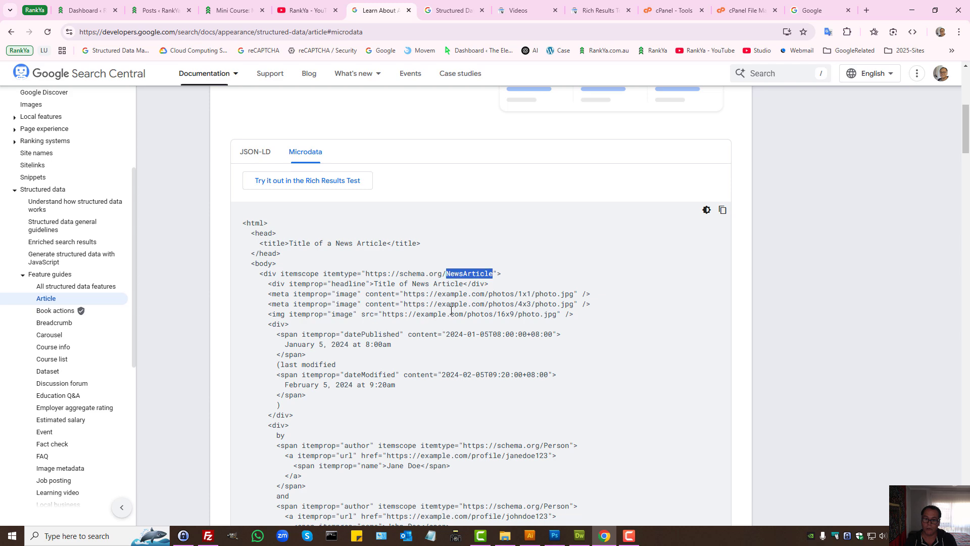
Highlight BlogPosting in the Article guide's heading, and highlight the full script block in the JSON-LD example.
{"action": "scroll", "coordinate": [451, 310], "scroll_direction": "up", "scroll_amount": 7}
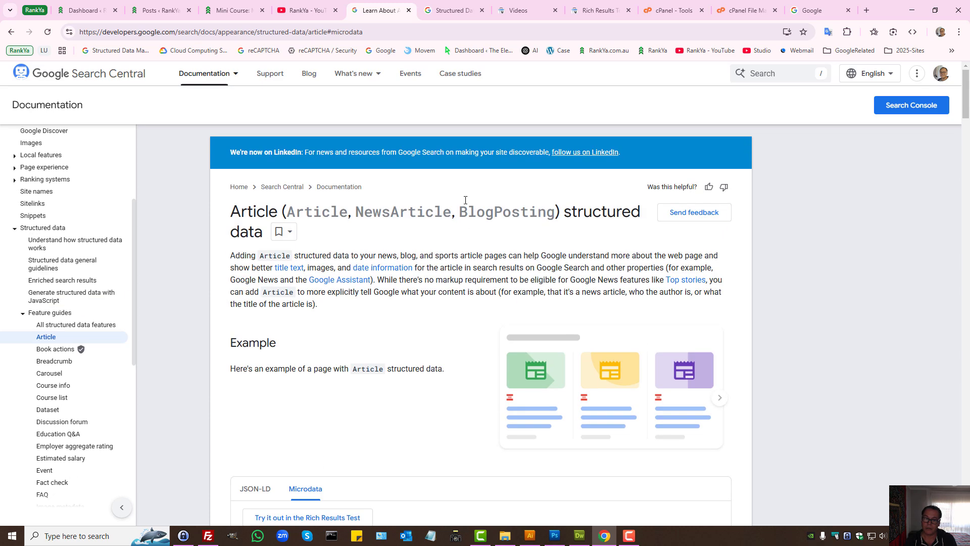
{"action": "double_click", "coordinate": [491, 214]}
{"action": "left_click", "coordinate": [470, 268]}
{"action": "scroll", "coordinate": [459, 290], "scroll_direction": "down", "scroll_amount": 7}
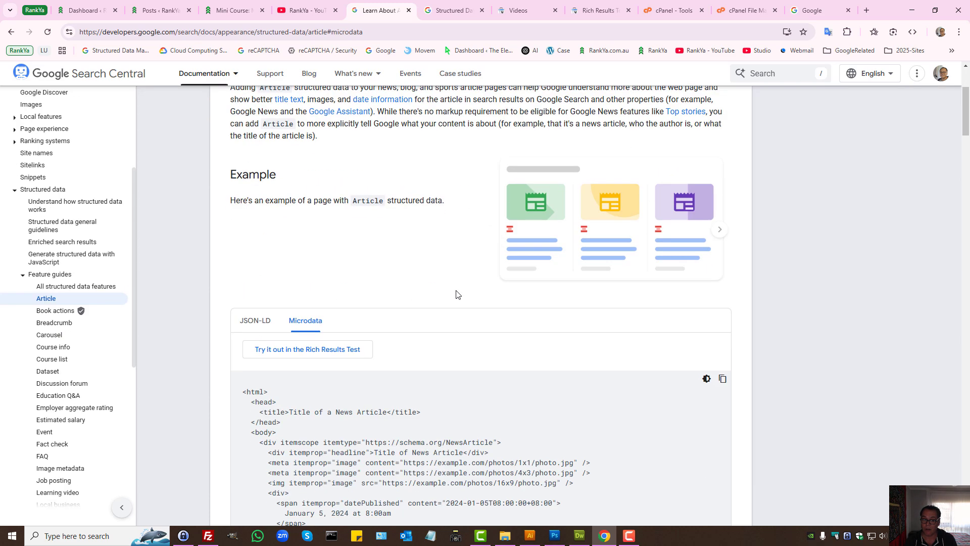
{"action": "left_click", "coordinate": [255, 152]}
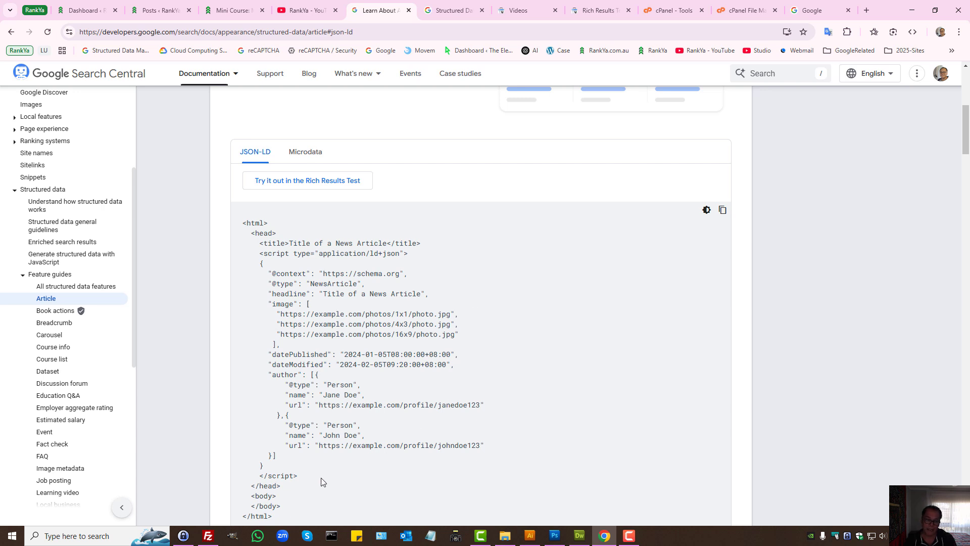
{"action": "left_click_drag", "start_coordinate": [315, 480], "coordinate": [251, 254]}
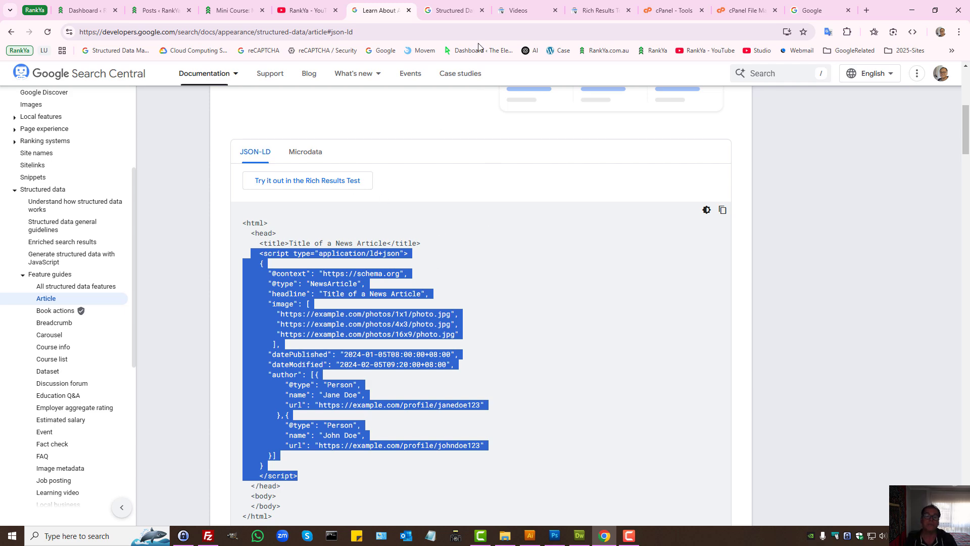
Switch to the Structured Data Markup Helper, try the Products data type and select Local Businesses.
{"action": "left_click", "coordinate": [465, 7]}
{"action": "left_click_drag", "start_coordinate": [301, 161], "coordinate": [443, 155]}
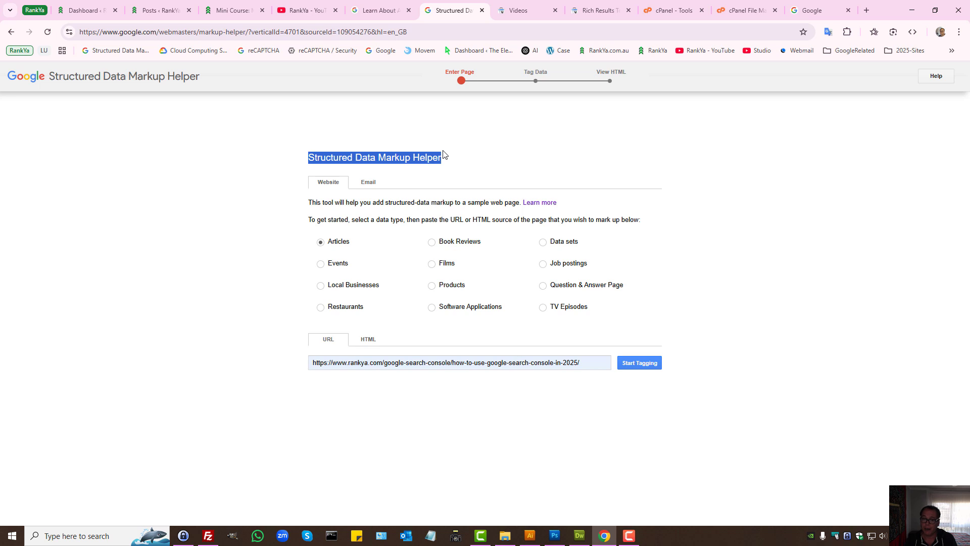
{"action": "left_click", "coordinate": [506, 363]}
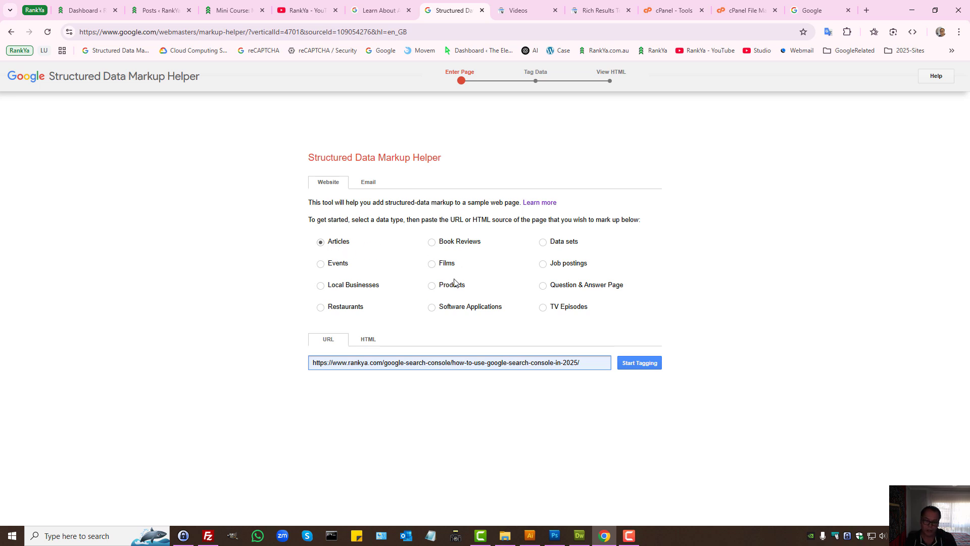
{"action": "left_click", "coordinate": [432, 286]}
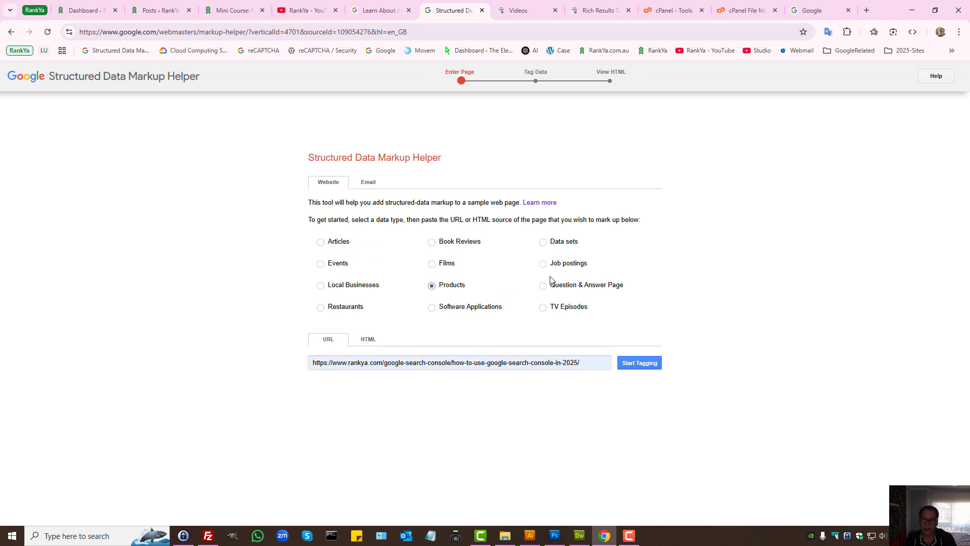
{"action": "left_click", "coordinate": [322, 287]}
{"action": "left_click_drag", "start_coordinate": [293, 156], "coordinate": [474, 156]}
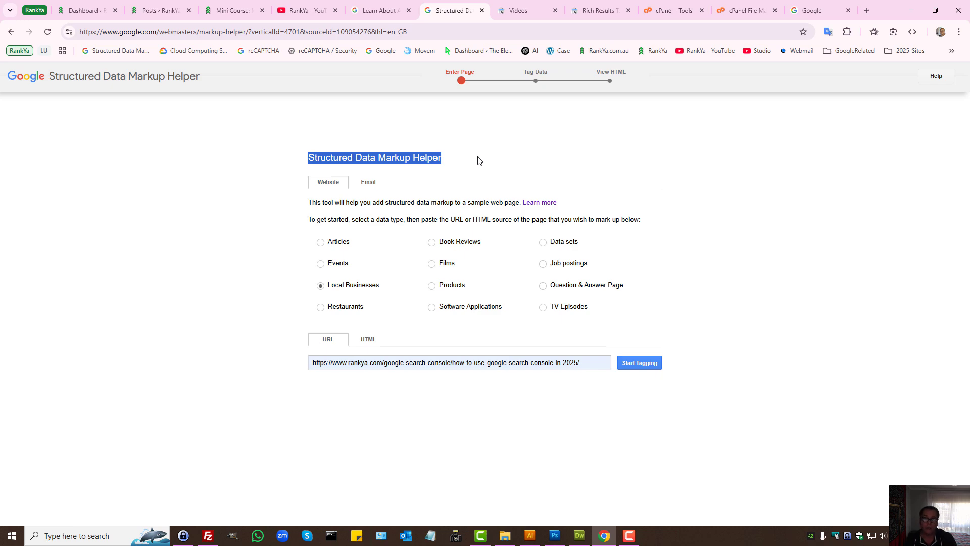
Return to the Google Search Central documentation and open the Breadcrumb structured data guide.
{"action": "left_click", "coordinate": [397, 7]}
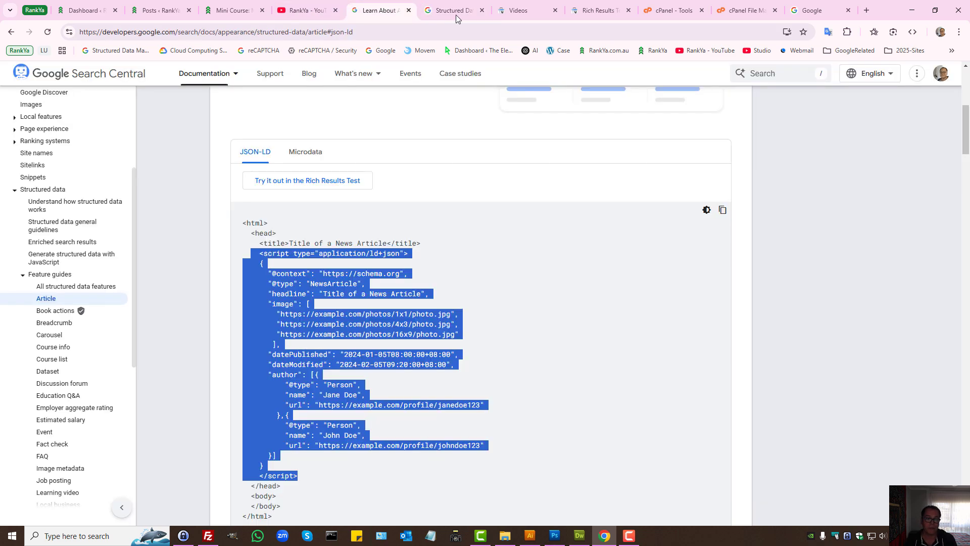
{"action": "left_click", "coordinate": [169, 323]}
{"action": "left_click", "coordinate": [70, 323]}
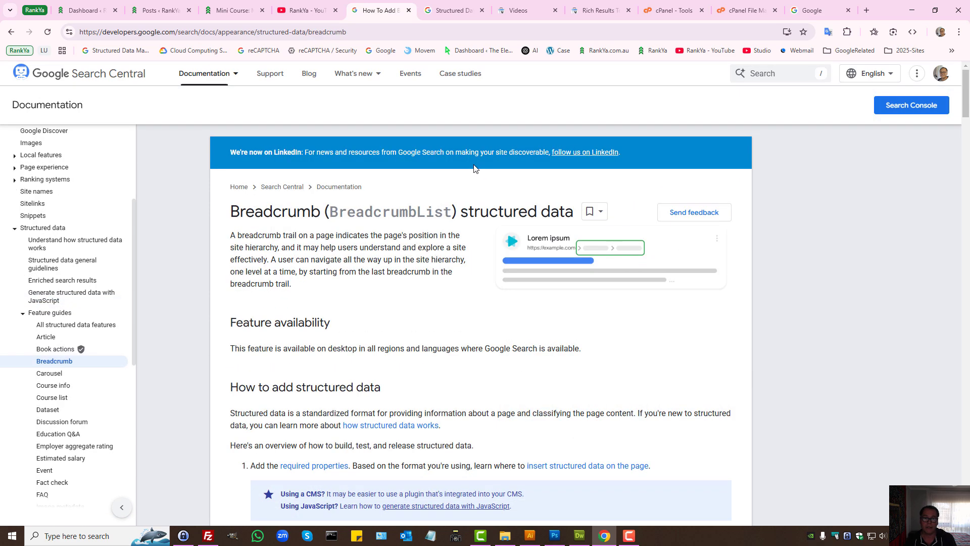
{"action": "left_click", "coordinate": [233, 10]}
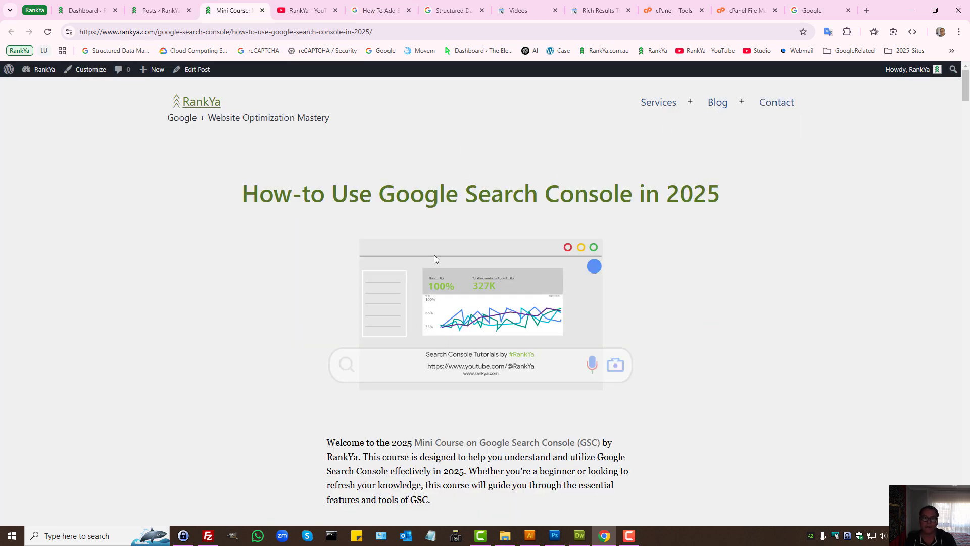
{"action": "left_click", "coordinate": [454, 9]}
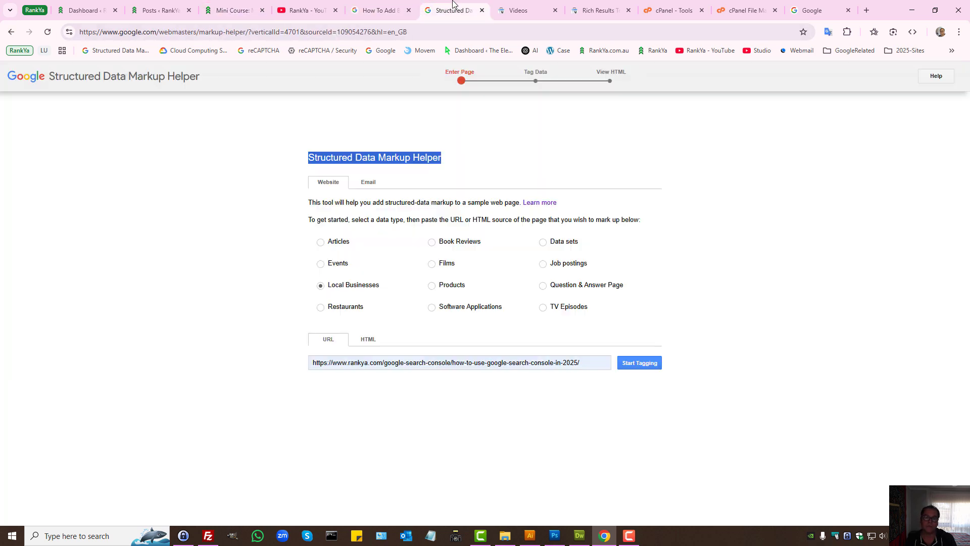
Copy the JSON-LD script block from the single breadcrumb trail example in the Breadcrumb guide.
{"action": "left_click", "coordinate": [388, 5]}
{"action": "scroll", "coordinate": [362, 291], "scroll_direction": "down", "scroll_amount": 15}
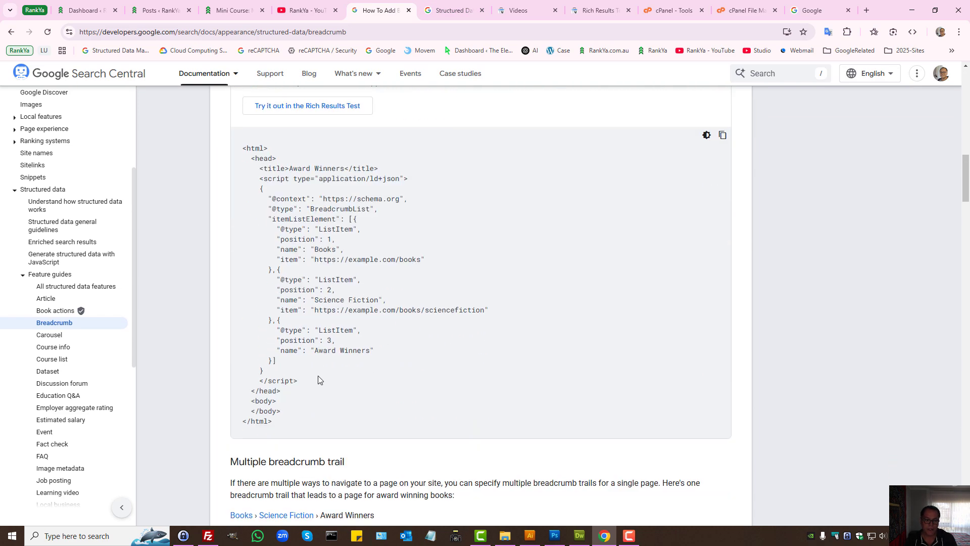
{"action": "left_click_drag", "start_coordinate": [298, 383], "coordinate": [255, 178]}
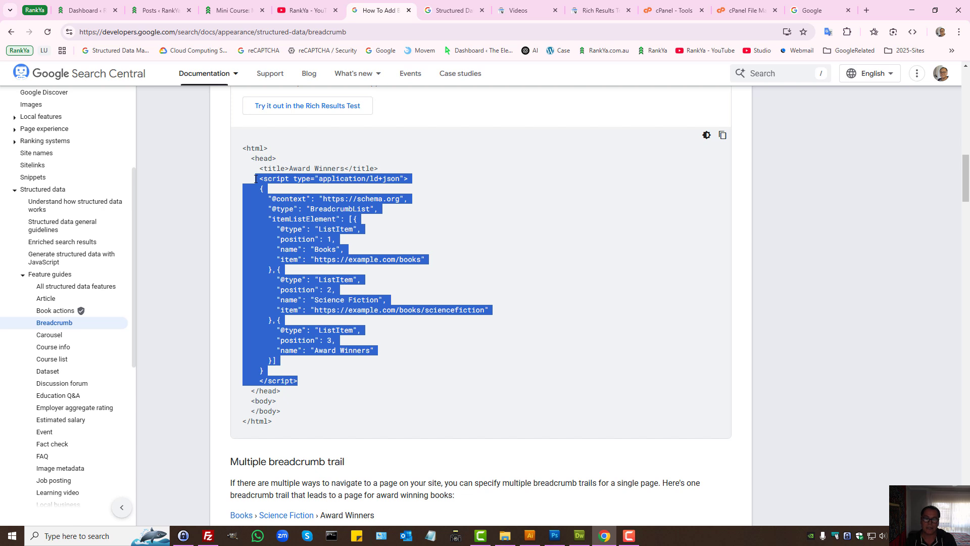
{"action": "right_click", "coordinate": [298, 198]}
{"action": "left_click", "coordinate": [315, 205]}
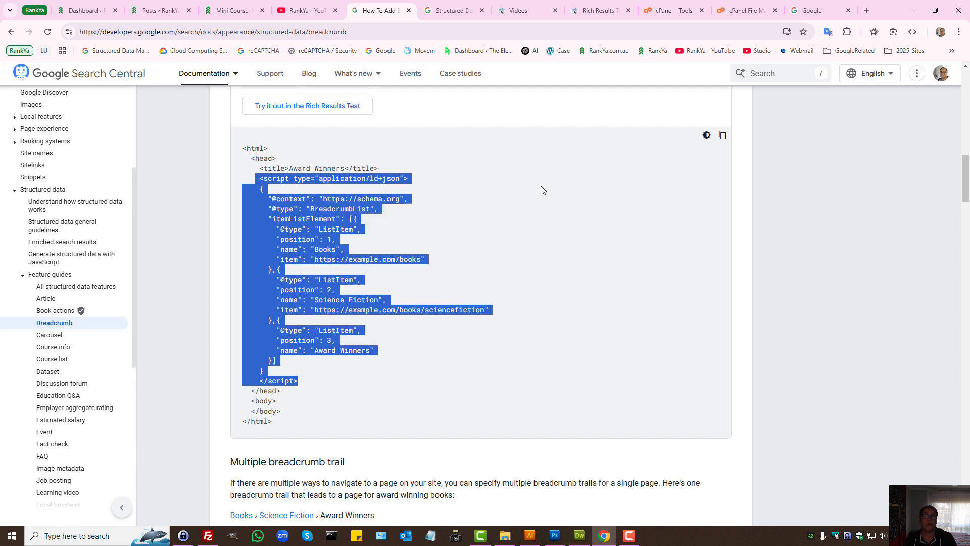
{"action": "right_click", "coordinate": [322, 195]}
{"action": "left_click", "coordinate": [344, 204]}
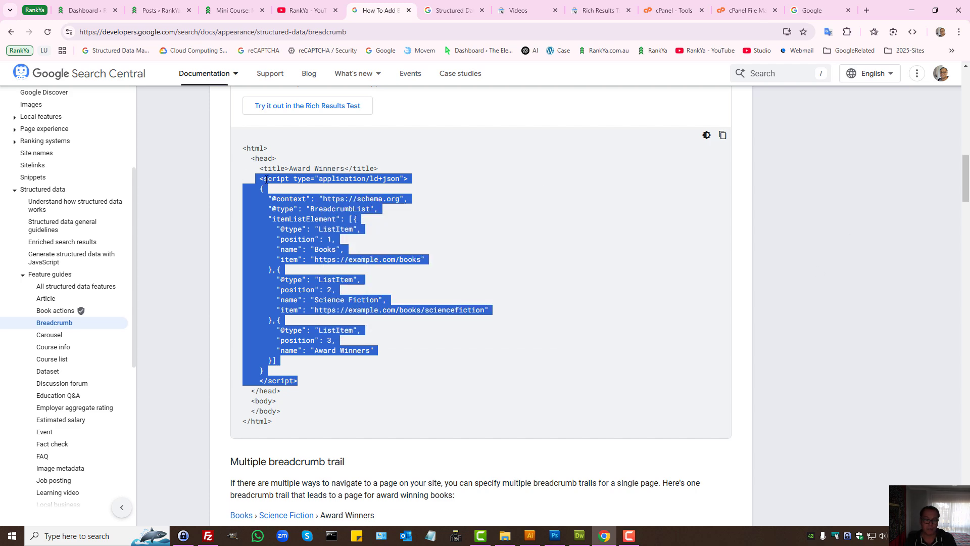
Paste the copied breadcrumb script as code into the Rich Results Test and run the test.
{"action": "left_click", "coordinate": [605, 12]}
{"action": "triple_click", "coordinate": [371, 176]}
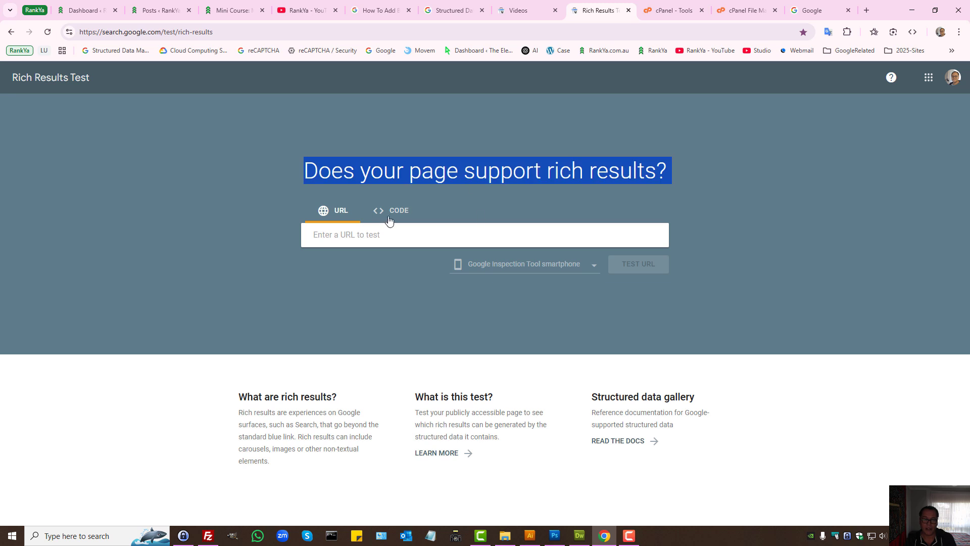
{"action": "left_click", "coordinate": [392, 211]}
{"action": "left_click", "coordinate": [470, 313]}
{"action": "key", "text": "ctrl+v"}
{"action": "left_click", "coordinate": [620, 399]}
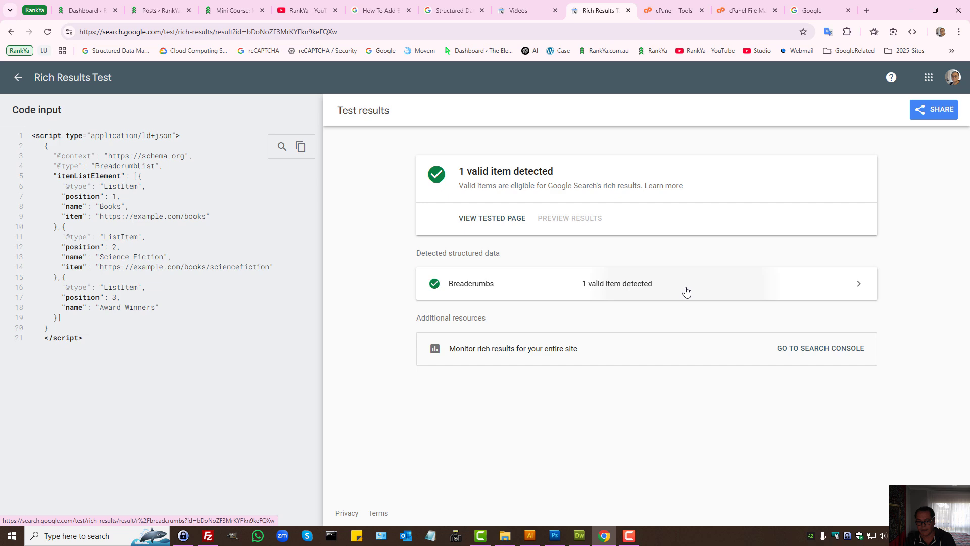
Expand the detected Breadcrumbs item to examine its list elements, and highlight the name Books in the tested code.
{"action": "left_click", "coordinate": [686, 291]}
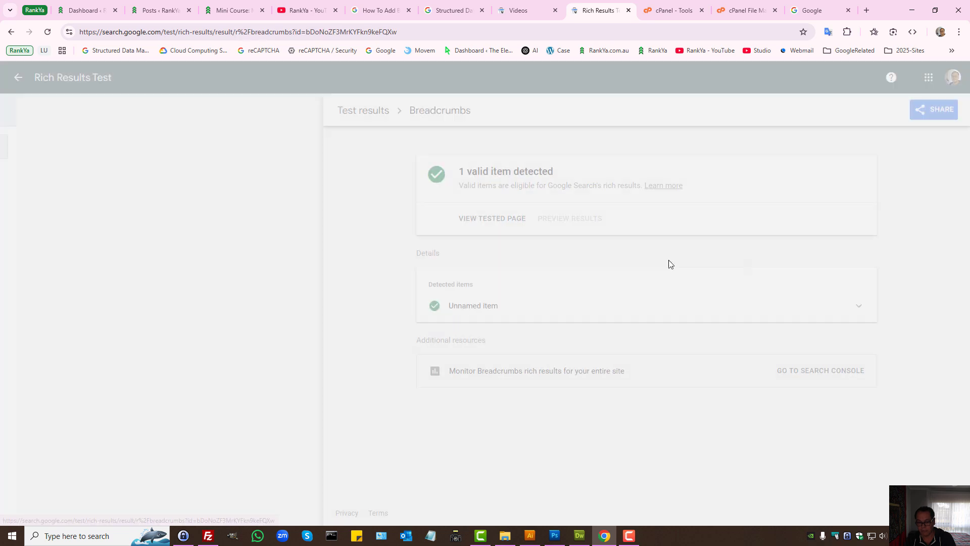
{"action": "left_click", "coordinate": [569, 305]}
{"action": "scroll", "coordinate": [565, 400], "scroll_direction": "down", "scroll_amount": 6}
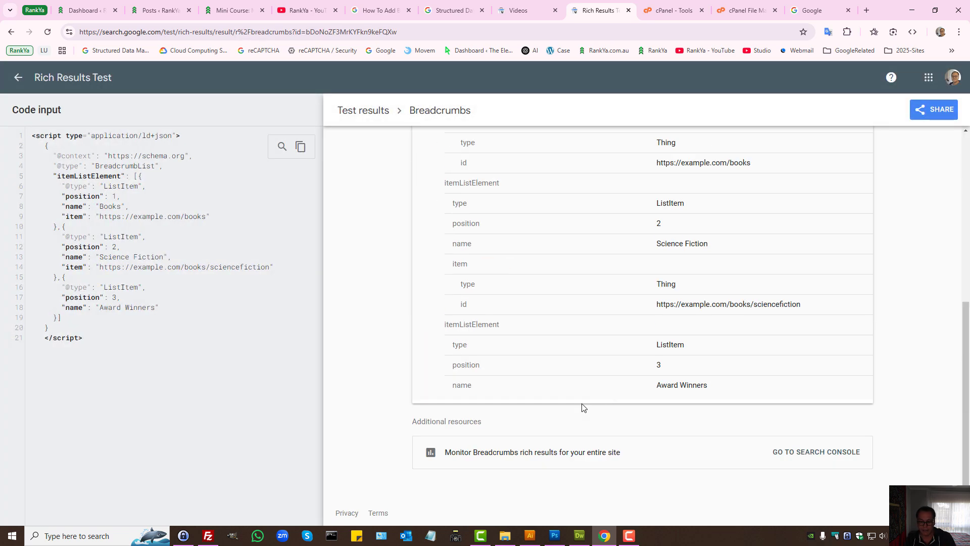
{"action": "scroll", "coordinate": [607, 340], "scroll_direction": "up", "scroll_amount": 6}
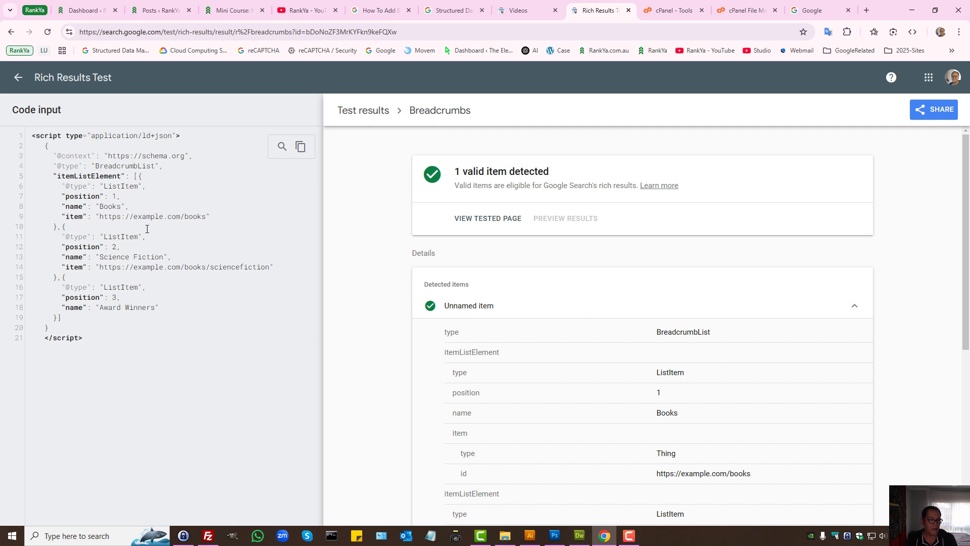
{"action": "double_click", "coordinate": [109, 208]}
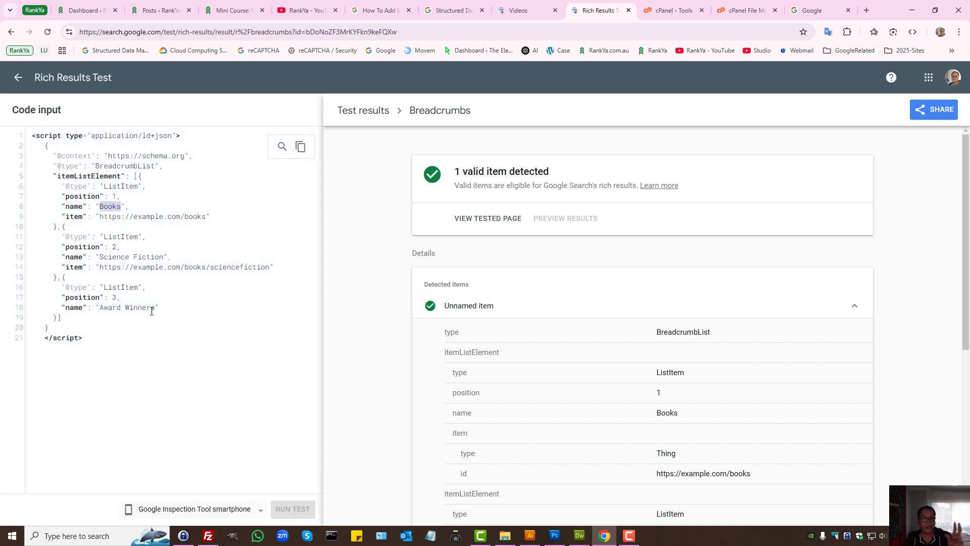
Look at the Google Search Console 2025 post and return to the overview of the Rich Results Test.
{"action": "left_click", "coordinate": [237, 10]}
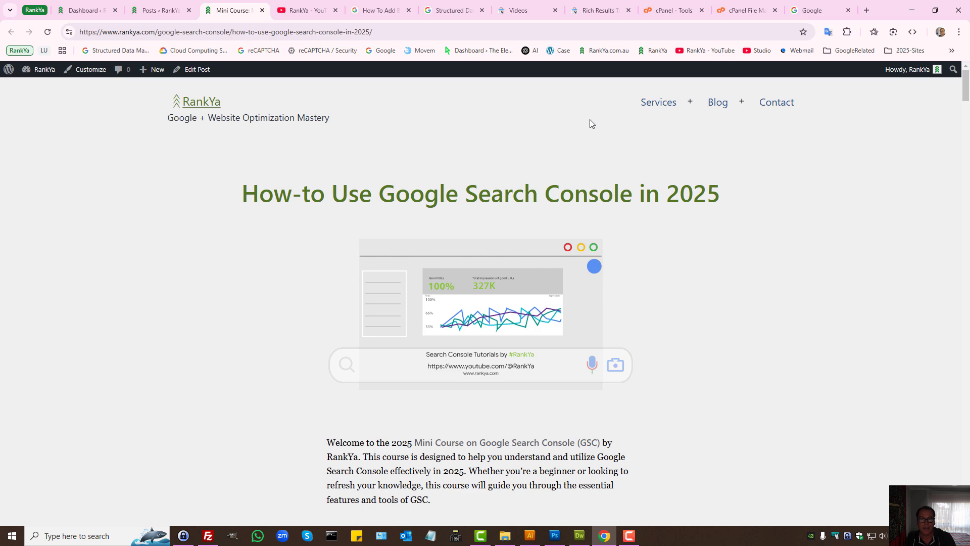
{"action": "left_click", "coordinate": [599, 10]}
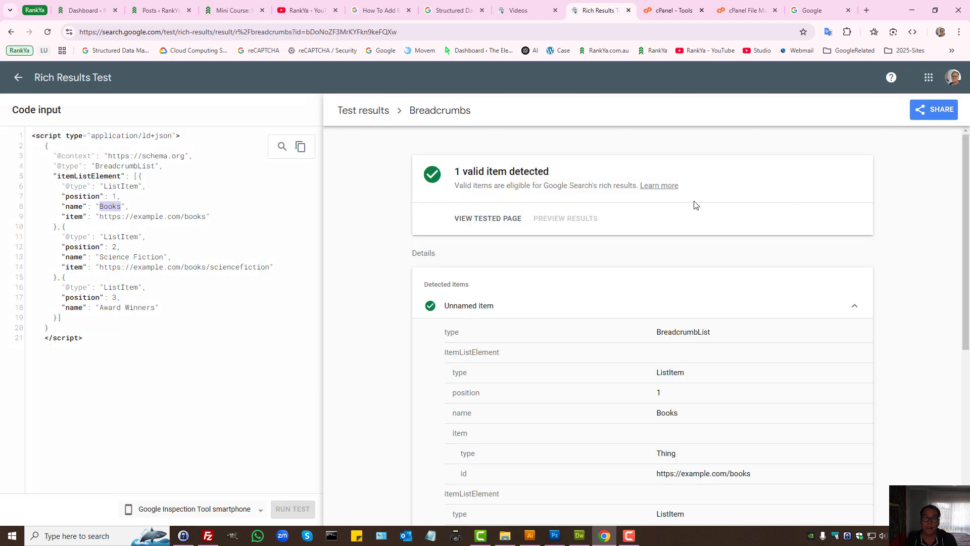
{"action": "left_click", "coordinate": [18, 77]}
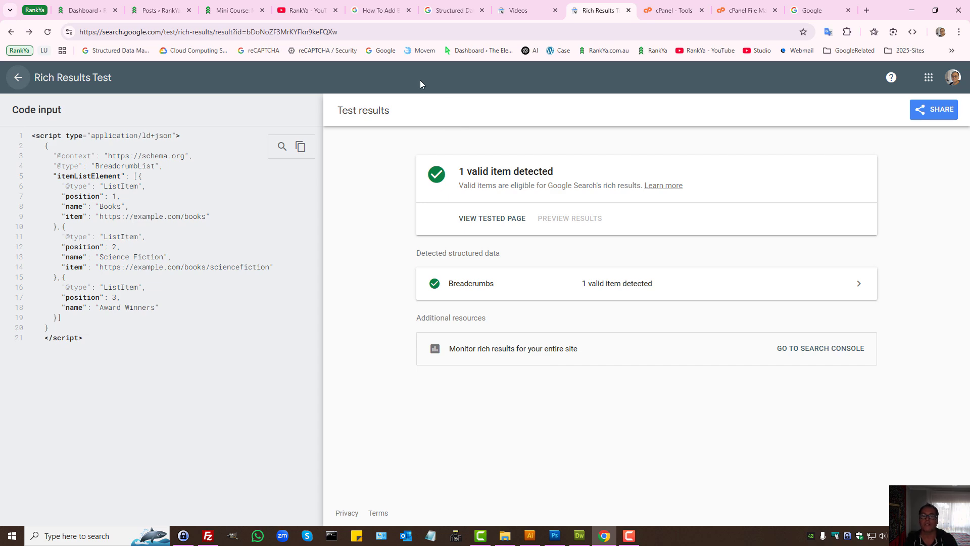
Search the Breadcrumb guide for "required" and highlight "It is not required" in the Guidelines section.
{"action": "left_click", "coordinate": [450, 10]}
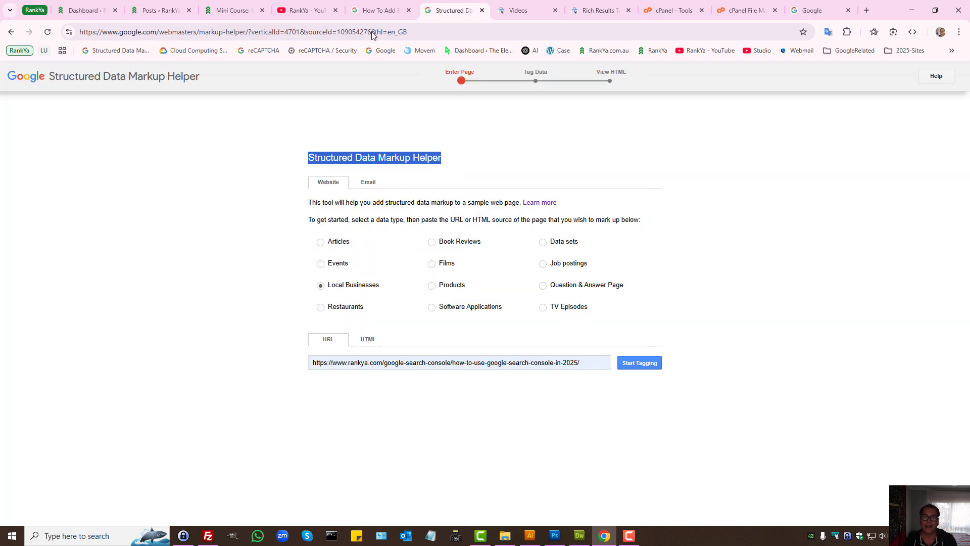
{"action": "left_click", "coordinate": [369, 12]}
{"action": "left_click", "coordinate": [452, 283]}
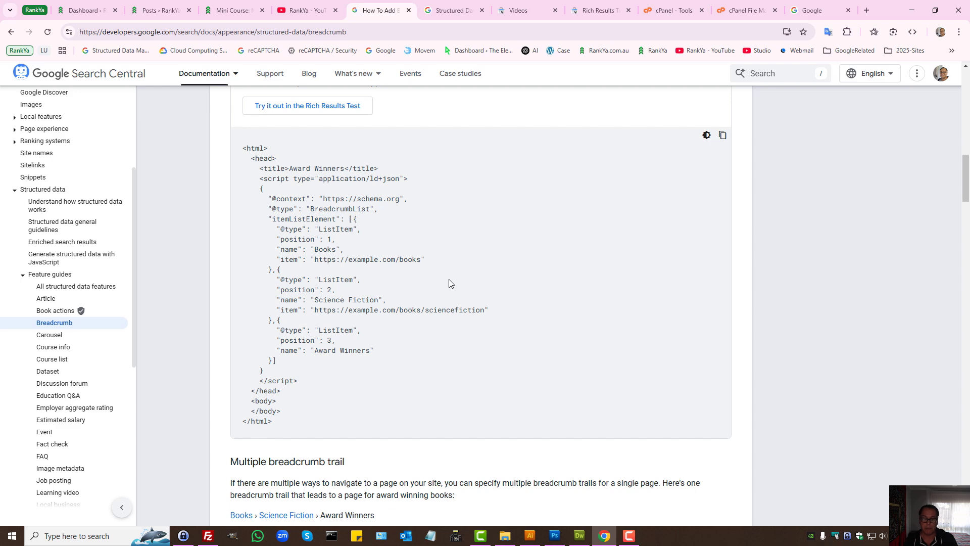
{"action": "scroll", "coordinate": [452, 283], "scroll_direction": "up", "scroll_amount": 6}
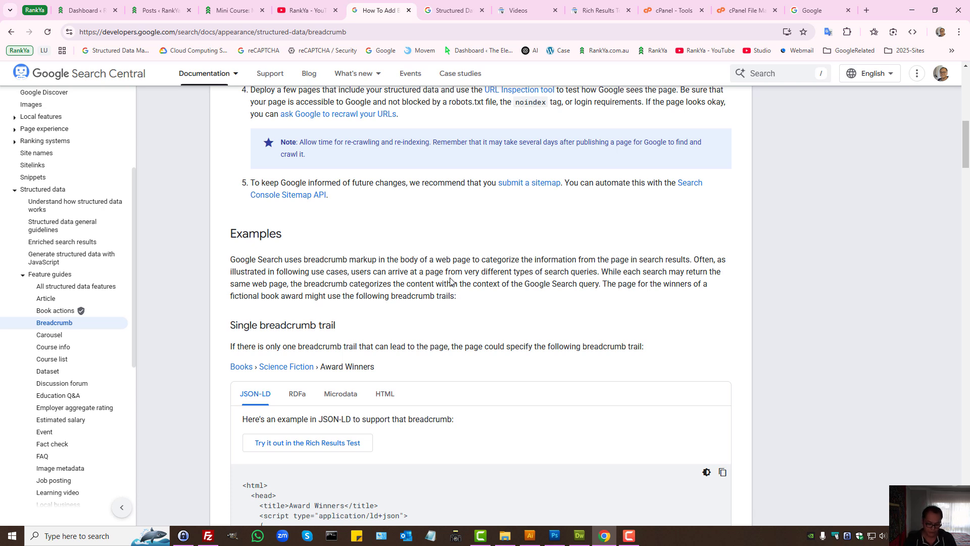
{"action": "key", "text": "ctrl+f"}
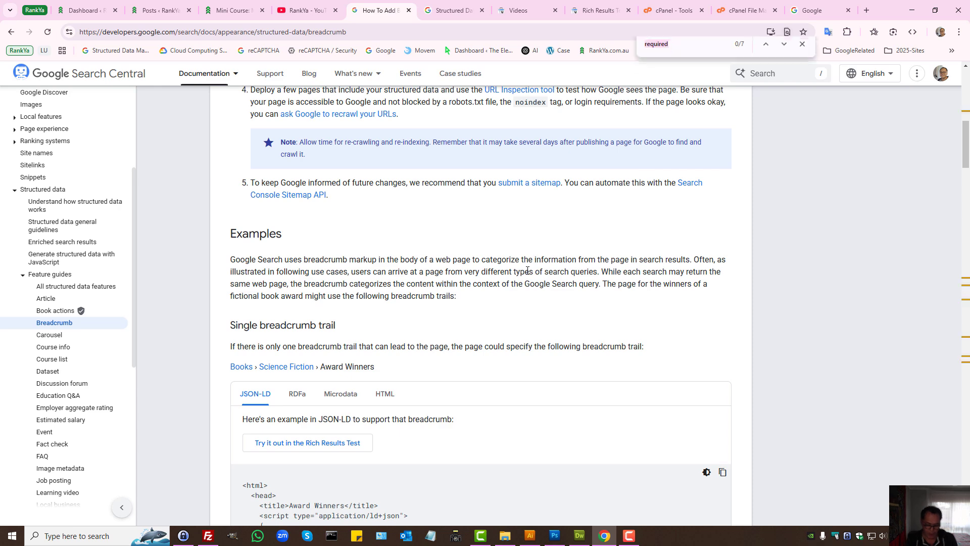
{"action": "type", "text": "required"}
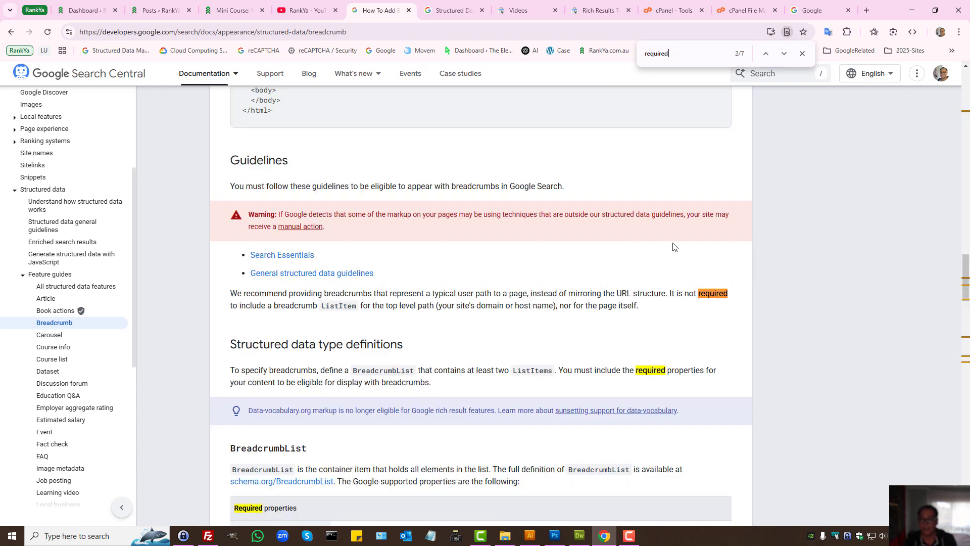
{"action": "left_click_drag", "start_coordinate": [670, 295], "coordinate": [728, 295]}
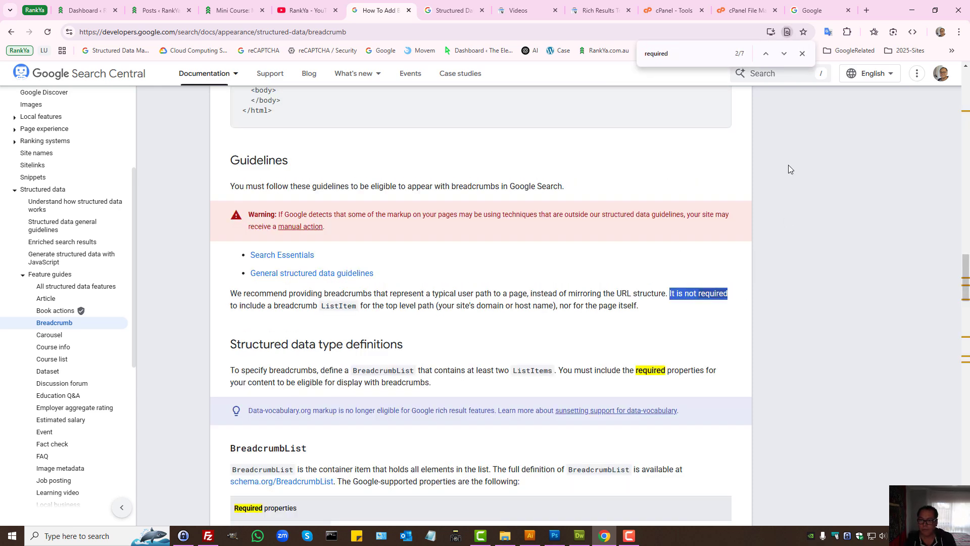
Advance to the Required properties match under BreadcrumbList and highlight itemListElement in the table and in its example code.
{"action": "left_click", "coordinate": [785, 54]}
{"action": "left_click", "coordinate": [785, 54]}
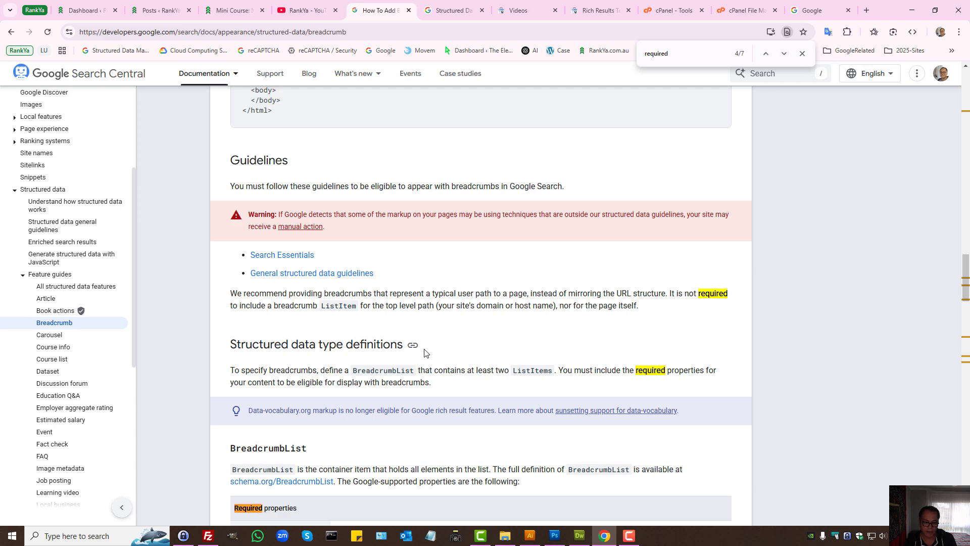
{"action": "scroll", "coordinate": [422, 351], "scroll_direction": "down", "scroll_amount": 3}
{"action": "left_click_drag", "start_coordinate": [235, 340], "coordinate": [297, 340]}
{"action": "scroll", "coordinate": [332, 347], "scroll_direction": "down", "scroll_amount": 3}
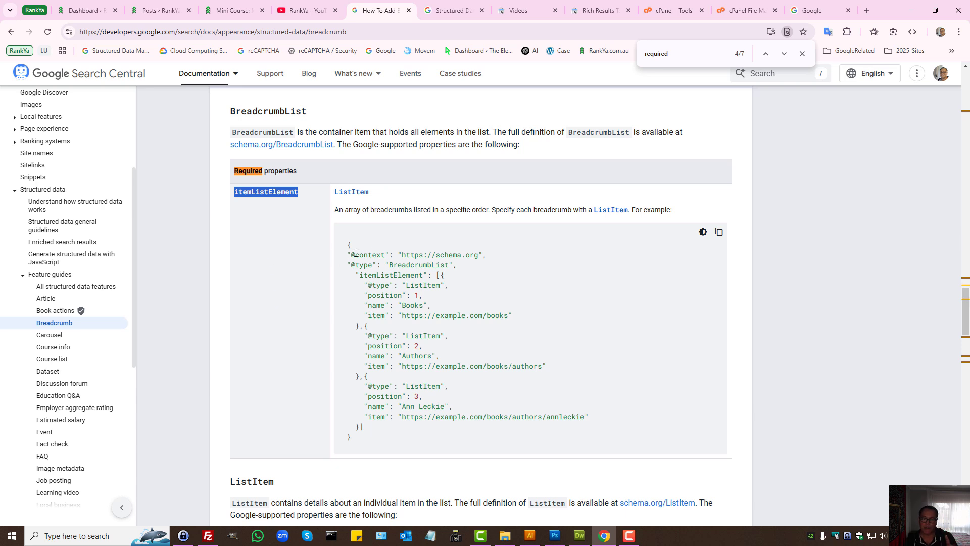
{"action": "double_click", "coordinate": [384, 275]}
Examine the ListItem section of the Breadcrumb guide and highlight its Required properties heading.
{"action": "scroll", "coordinate": [489, 368], "scroll_direction": "down", "scroll_amount": 3}
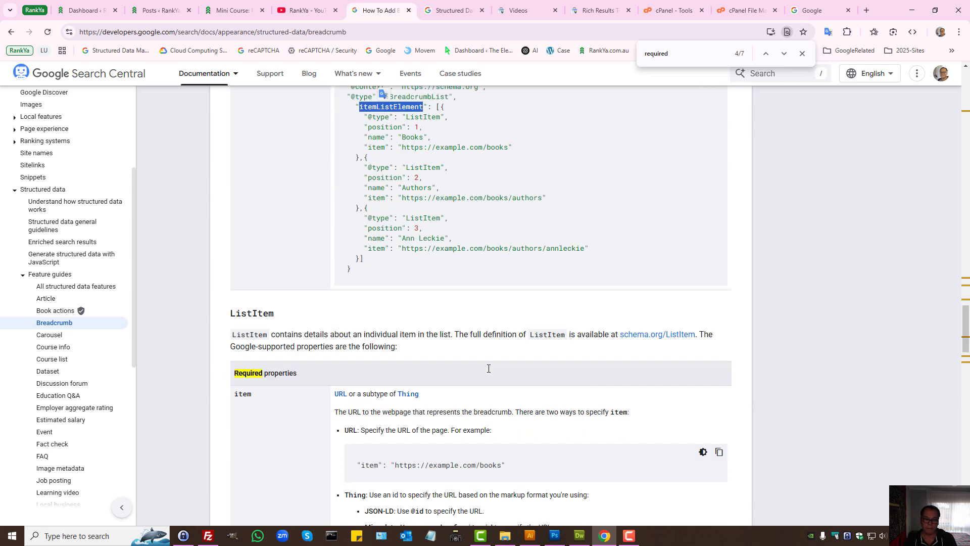
{"action": "scroll", "coordinate": [488, 373], "scroll_direction": "down", "scroll_amount": 3}
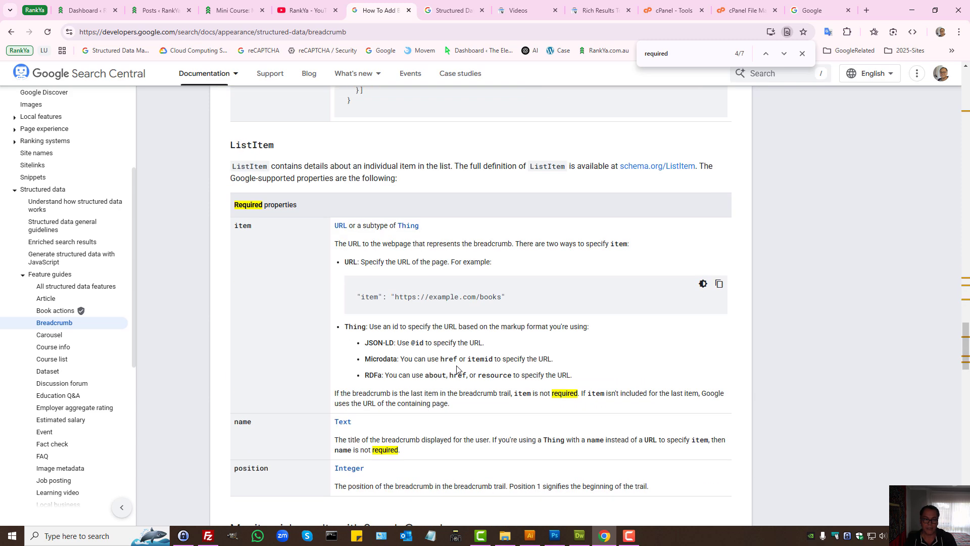
{"action": "double_click", "coordinate": [258, 147]}
{"action": "triple_click", "coordinate": [261, 205]}
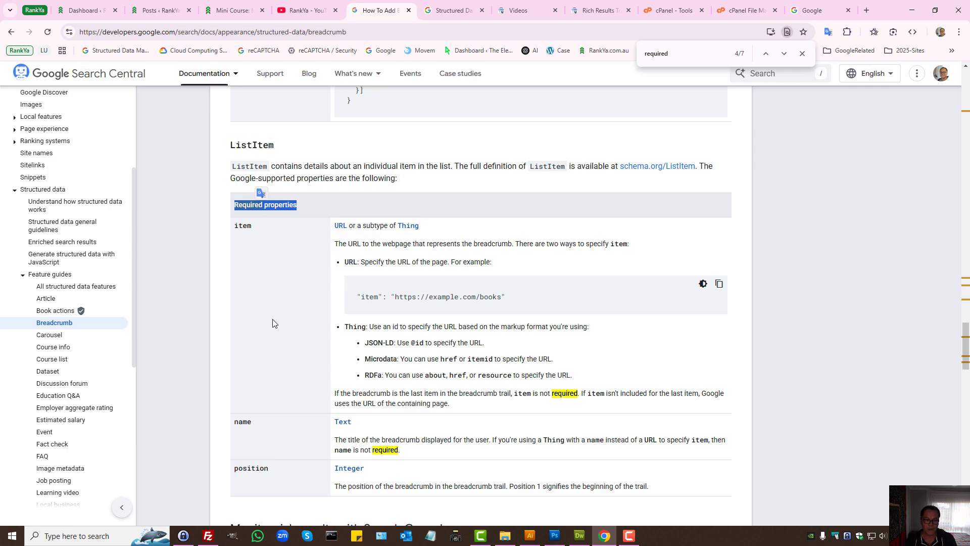
{"action": "scroll", "coordinate": [269, 482], "scroll_direction": "down", "scroll_amount": 3}
{"action": "scroll", "coordinate": [469, 331], "scroll_direction": "up", "scroll_amount": 13}
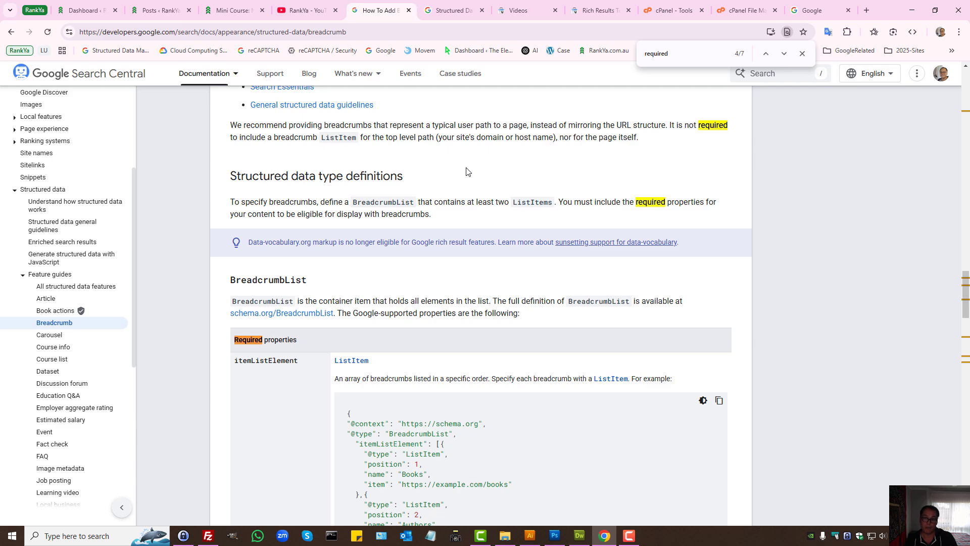
Search Google for "schema markup .org" in a new tab and open the Schema.org site from the results.
{"action": "left_click", "coordinate": [867, 11]}
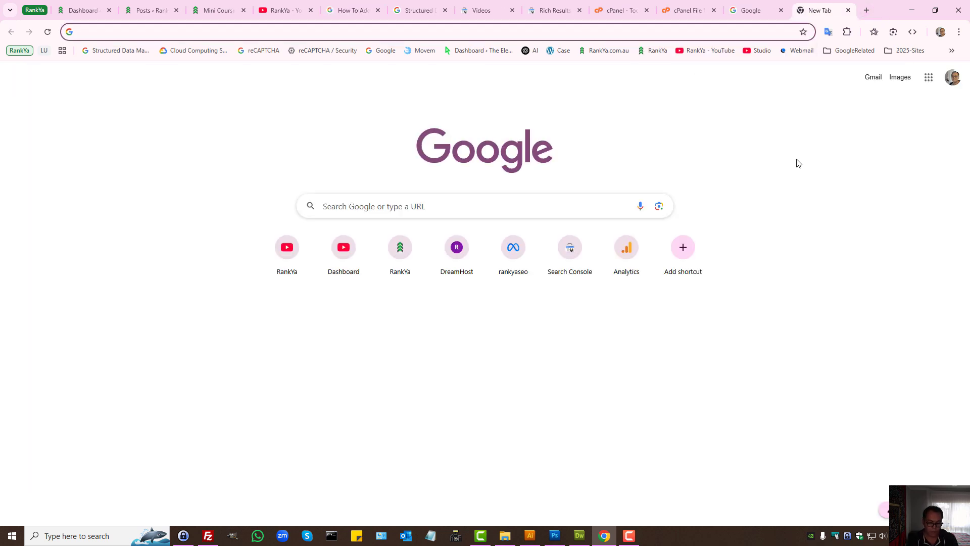
{"action": "type", "text": "schema markup "}
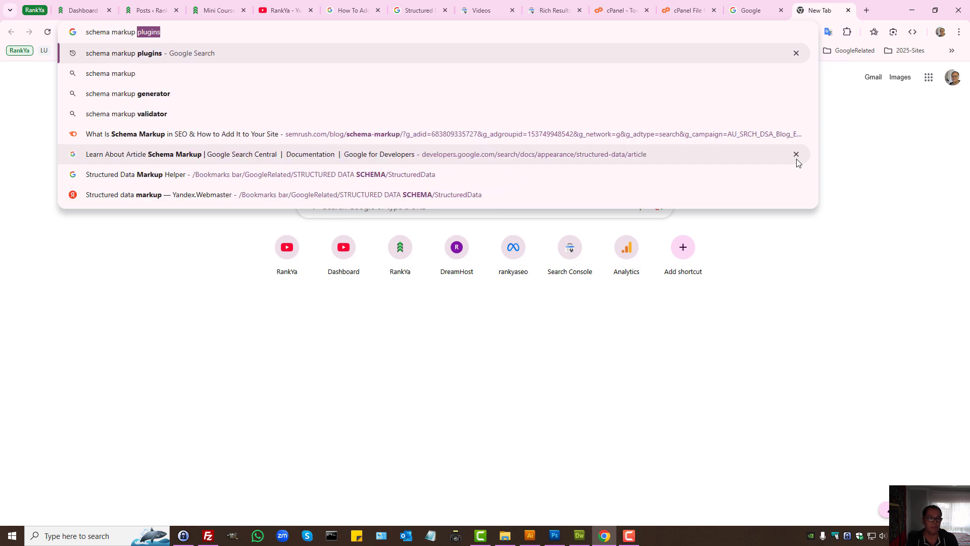
{"action": "type", "text": ".org"}
{"action": "key", "text": "Return"}
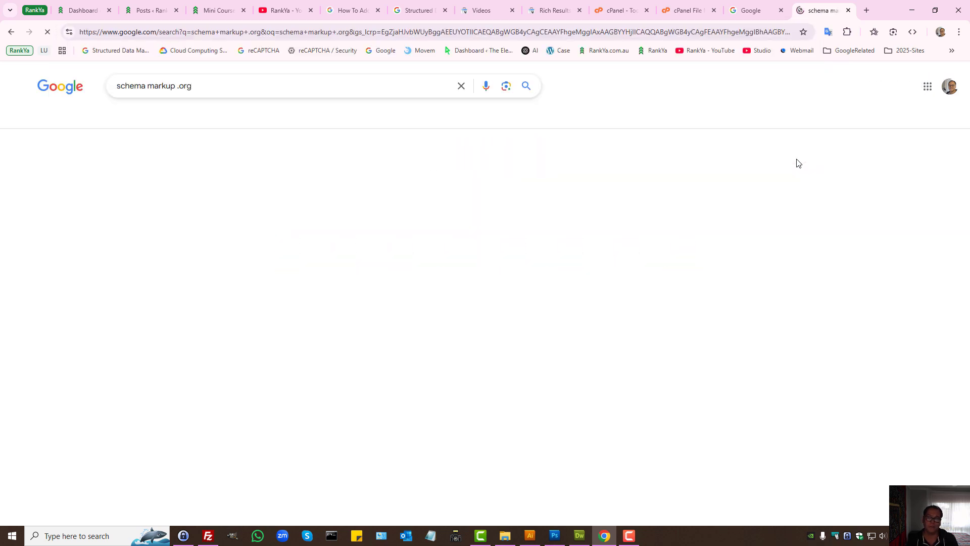
{"action": "middle_click", "coordinate": [168, 167]}
{"action": "left_click", "coordinate": [825, 10]}
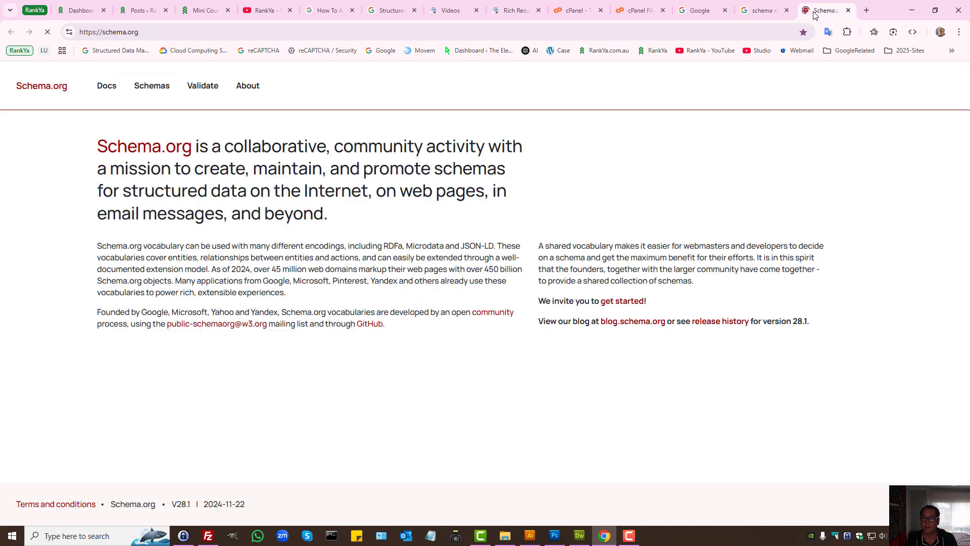
Open the Schemas page of Schema.org and view the full list of types in a separate tab.
{"action": "left_click_drag", "start_coordinate": [281, 146], "coordinate": [631, 125]}
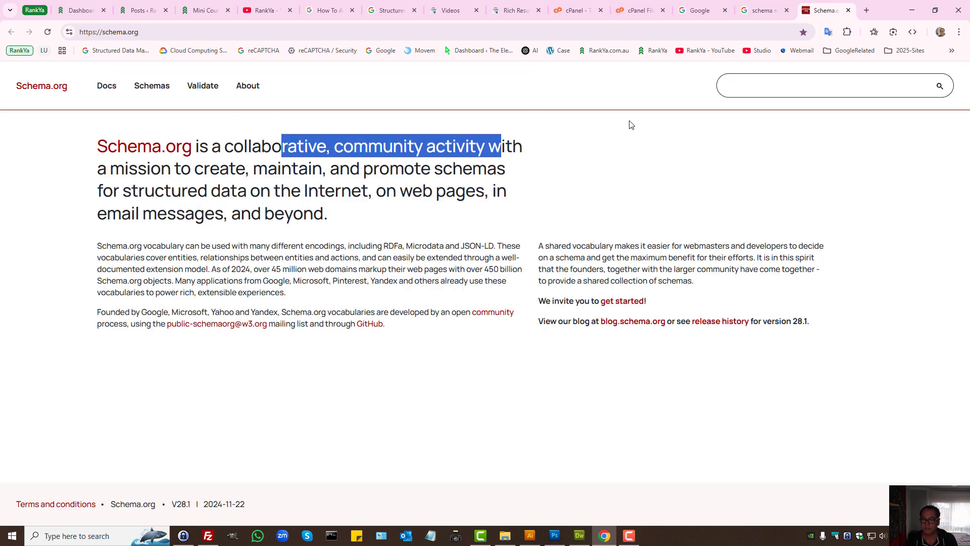
{"action": "left_click", "coordinate": [144, 88]}
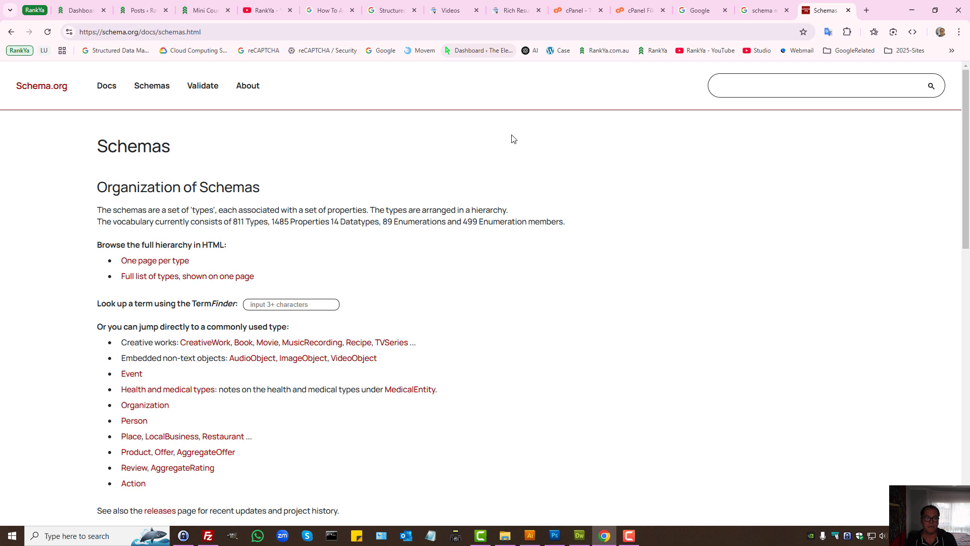
{"action": "middle_click", "coordinate": [153, 276]}
{"action": "left_click", "coordinate": [822, 6]}
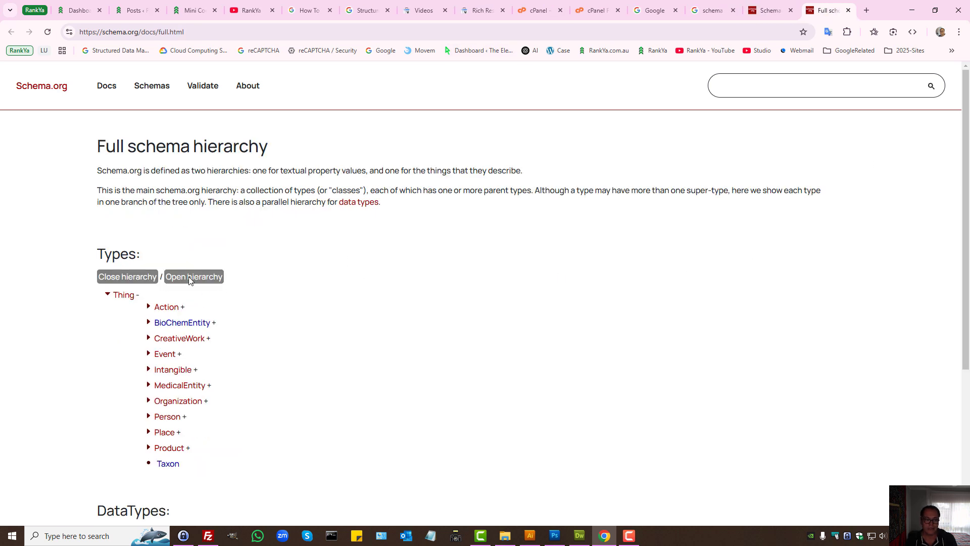
Copy the word Breadcrumb from the main heading of the Google Breadcrumb guide.
{"action": "left_click", "coordinate": [360, 7]}
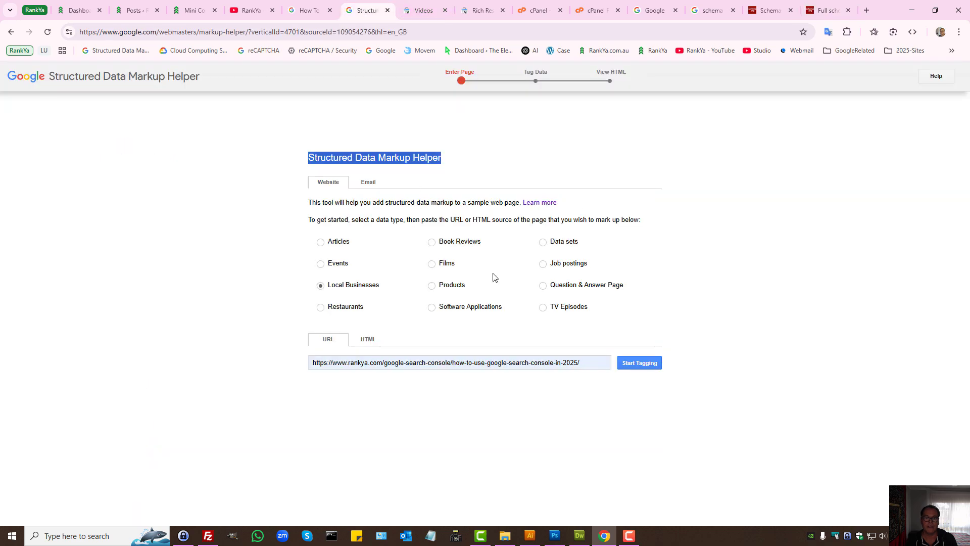
{"action": "left_click", "coordinate": [306, 9]}
{"action": "scroll", "coordinate": [484, 256], "scroll_direction": "down", "scroll_amount": 10}
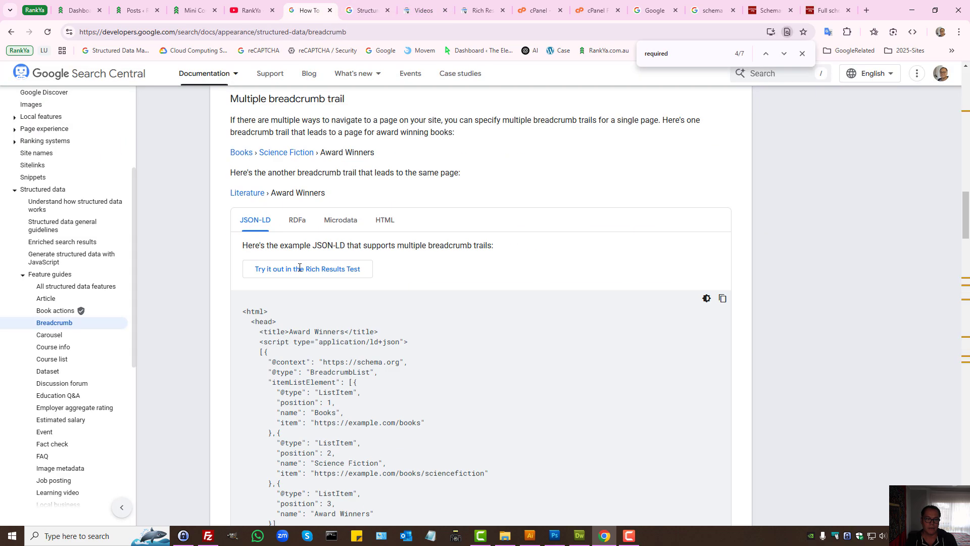
{"action": "scroll", "coordinate": [293, 269], "scroll_direction": "up", "scroll_amount": 20}
{"action": "double_click", "coordinate": [275, 212]}
{"action": "key", "text": "ctrl+c"}
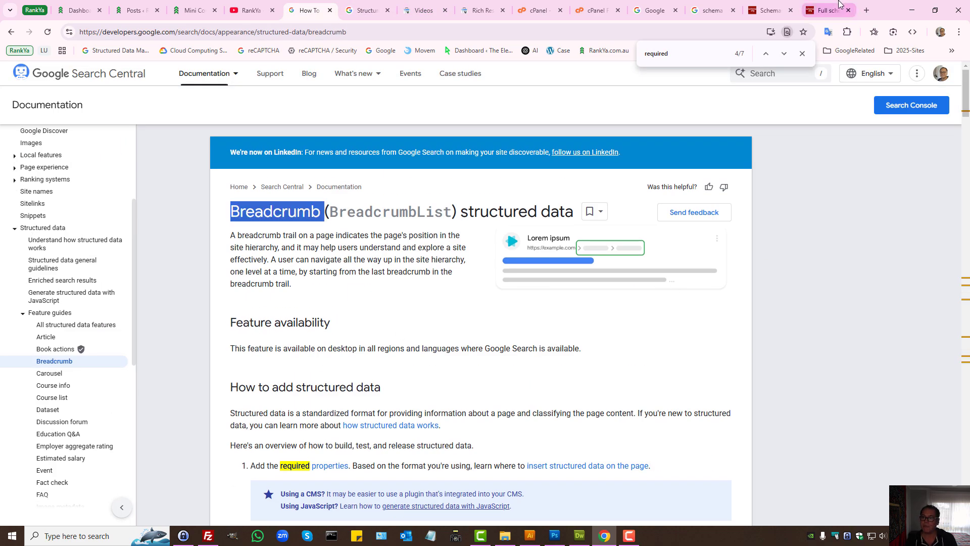
Search Schema.org for the copied word Breadcrumb and open the breadcrumb property and BreadcrumbList type results in separate tabs.
{"action": "left_click", "coordinate": [825, 9]}
{"action": "key", "text": "ctrl+v"}
{"action": "left_click", "coordinate": [931, 86]}
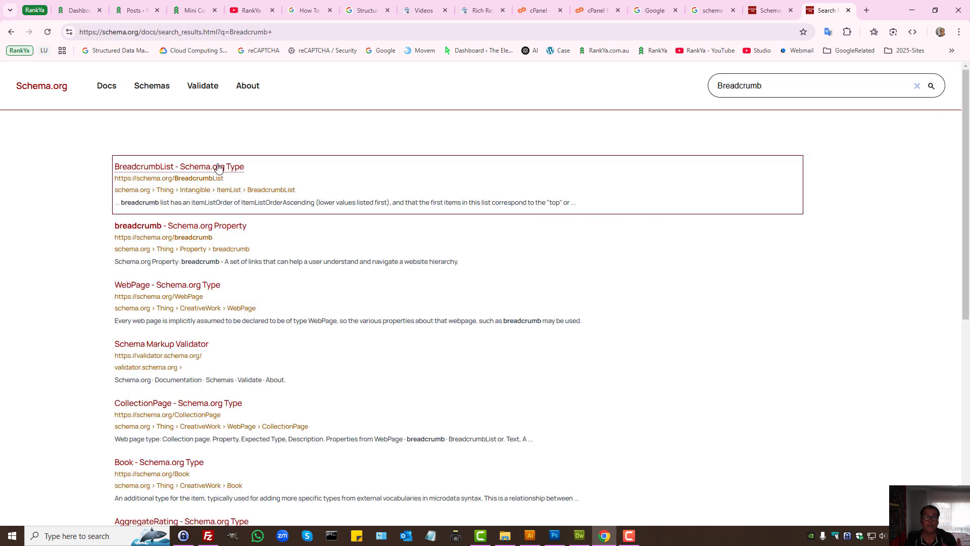
{"action": "middle_click", "coordinate": [191, 235]}
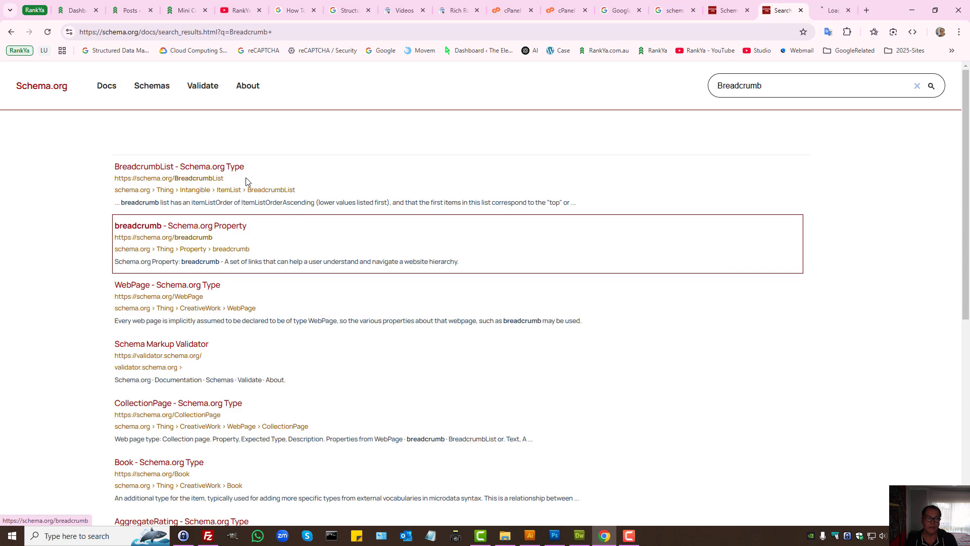
{"action": "left_click", "coordinate": [170, 171]}
{"action": "left_click", "coordinate": [822, 3]}
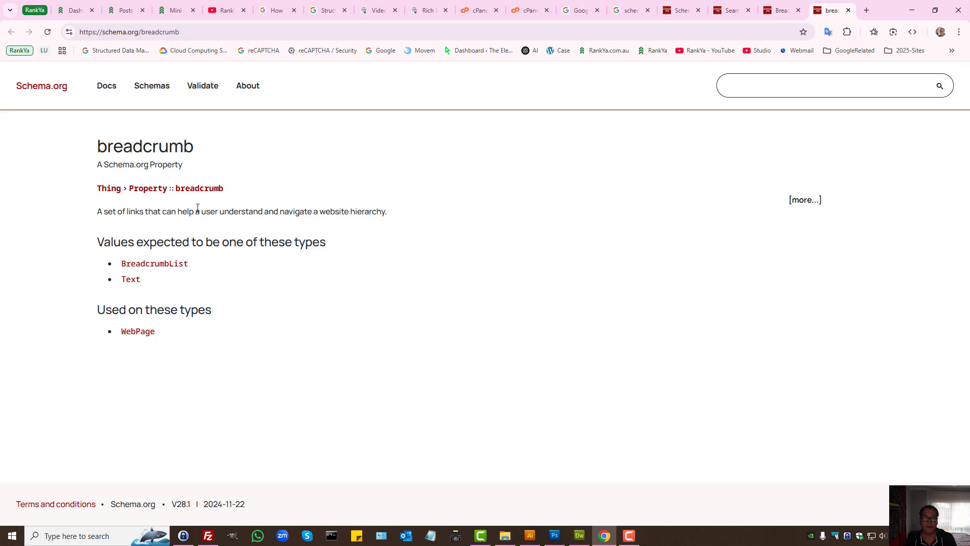
Examine the property table on the BreadcrumbList page of Schema.org and highlight the "Properties from Thing" heading.
{"action": "key", "text": "ctrl+shift+Tab"}
{"action": "scroll", "coordinate": [494, 342], "scroll_direction": "down", "scroll_amount": 3}
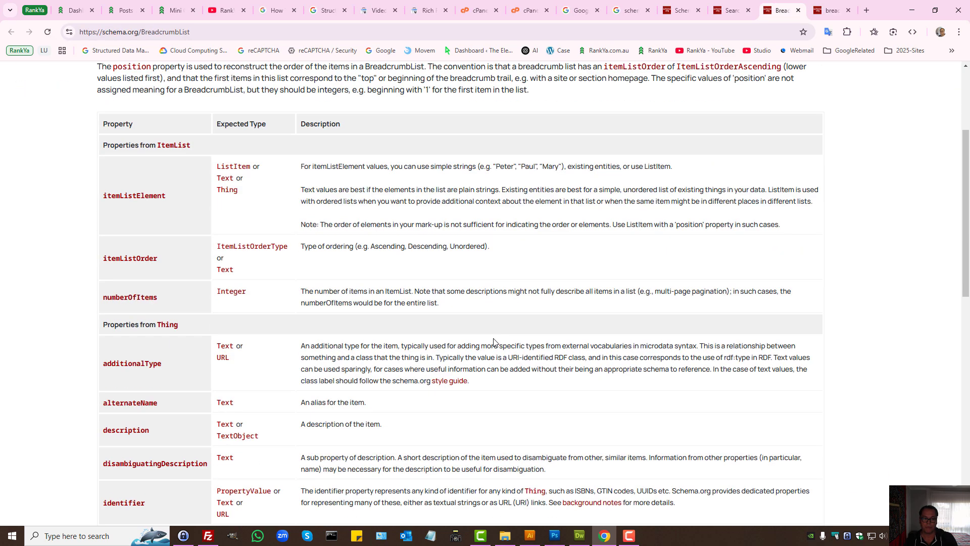
{"action": "triple_click", "coordinate": [125, 324]}
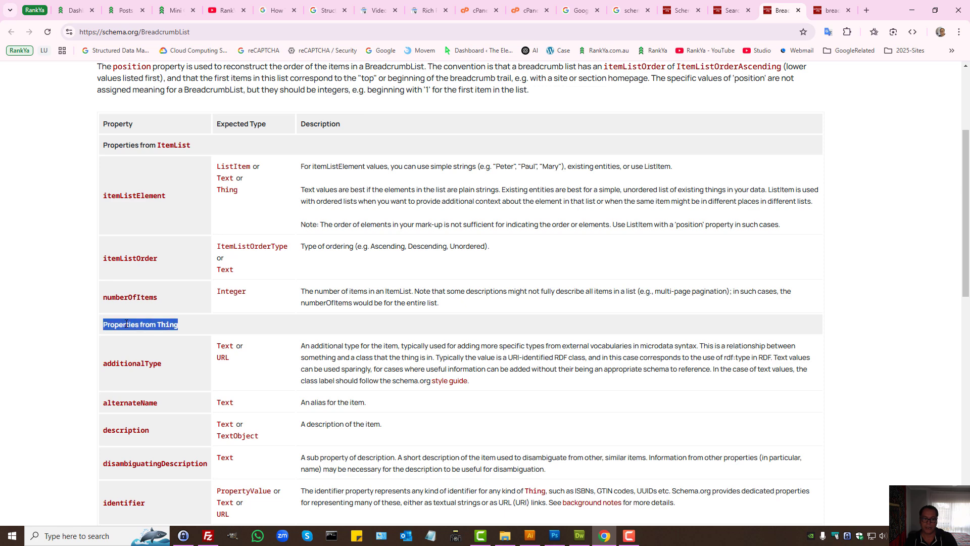
{"action": "left_click", "coordinate": [210, 330]}
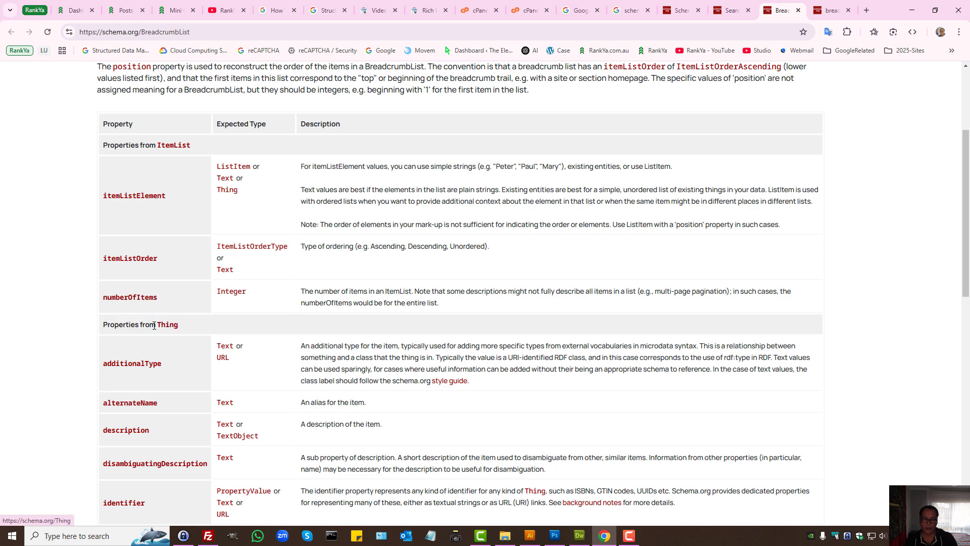
{"action": "left_click_drag", "start_coordinate": [104, 324], "coordinate": [179, 325]}
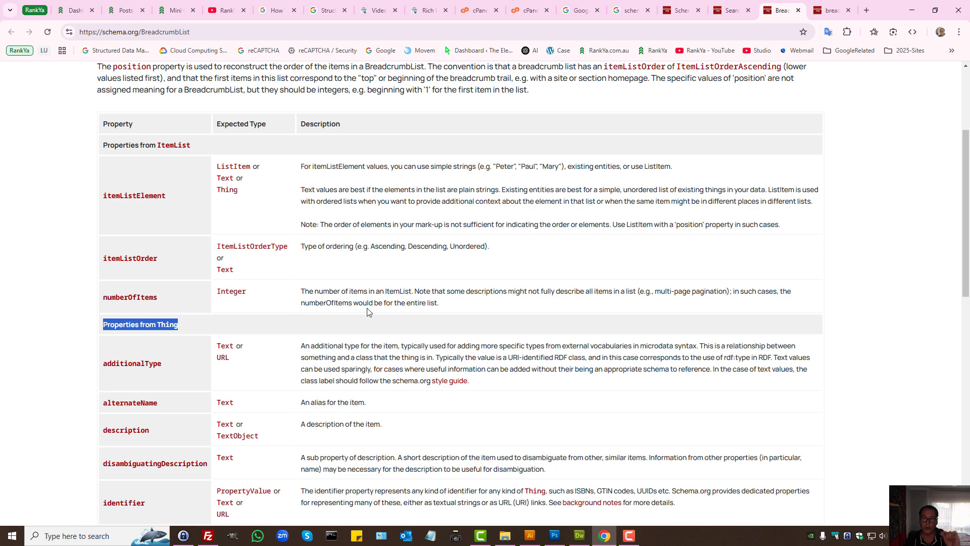
{"action": "scroll", "coordinate": [542, 283], "scroll_direction": "up", "scroll_amount": 4}
Glance at the Search Console Videos report, then look through the list of feature guides beside the Breadcrumb guide.
{"action": "left_click", "coordinate": [384, 9]}
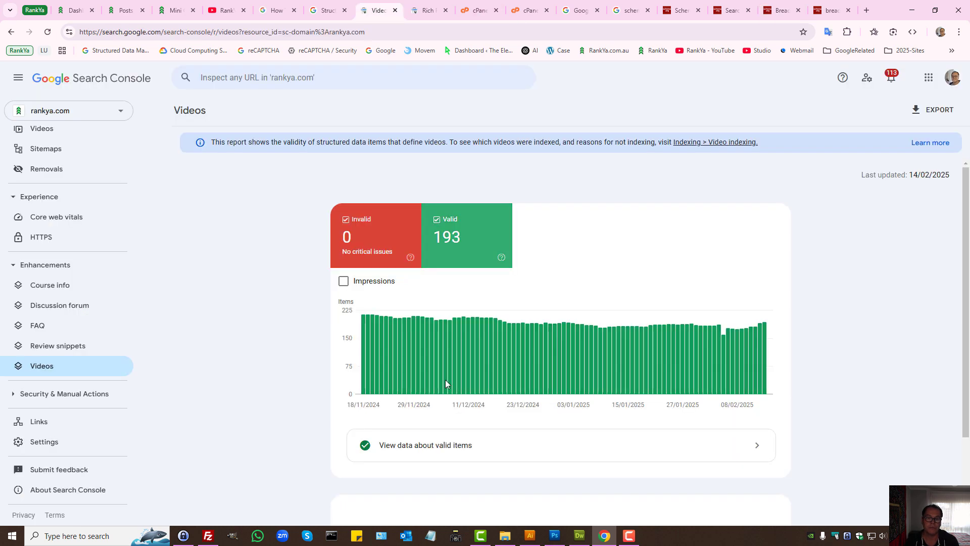
{"action": "left_click", "coordinate": [329, 9]}
{"action": "left_click", "coordinate": [259, 7]}
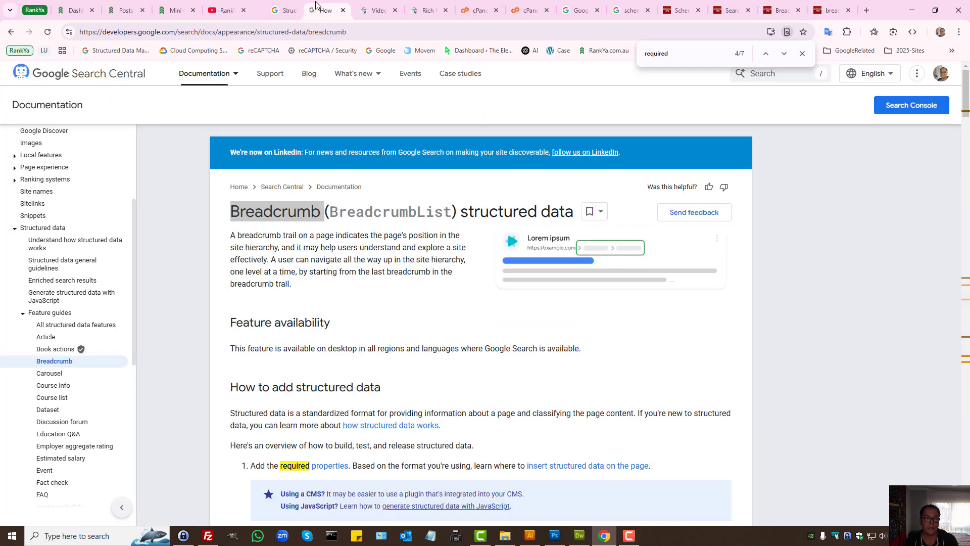
{"action": "scroll", "coordinate": [116, 428], "scroll_direction": "down", "scroll_amount": 3}
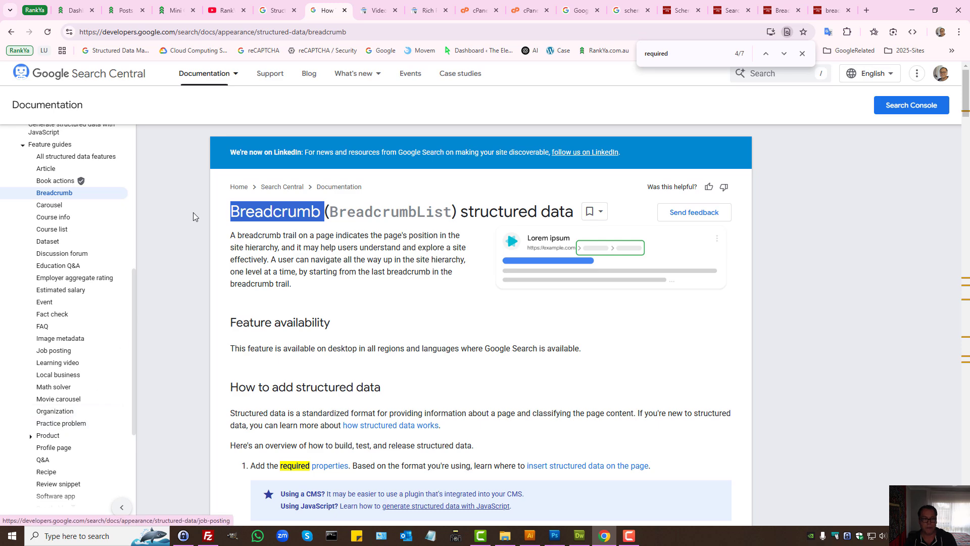
Look at the How-to Use Google Search Console in 2025 post and the Breadcrumb guide, ending on the post.
{"action": "left_click", "coordinate": [176, 10]}
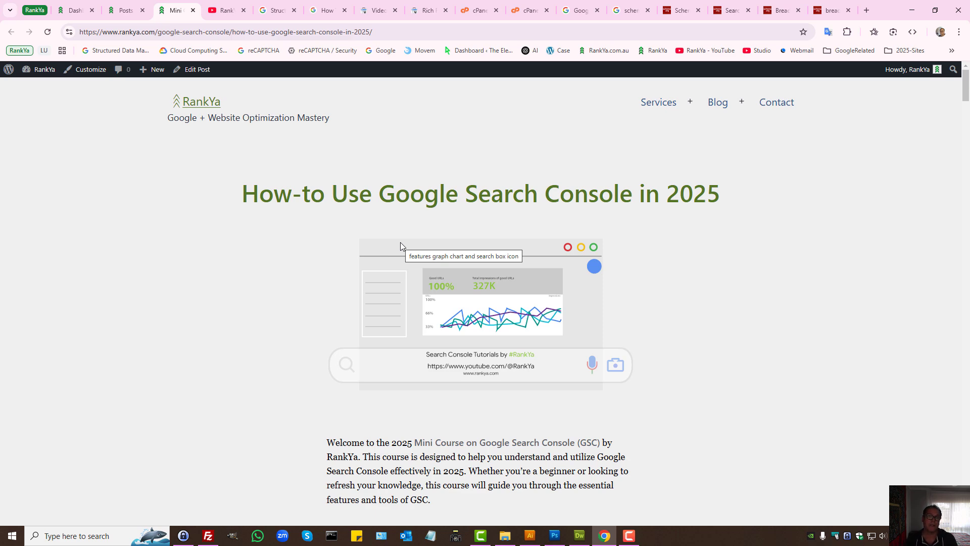
{"action": "left_click", "coordinate": [328, 11]}
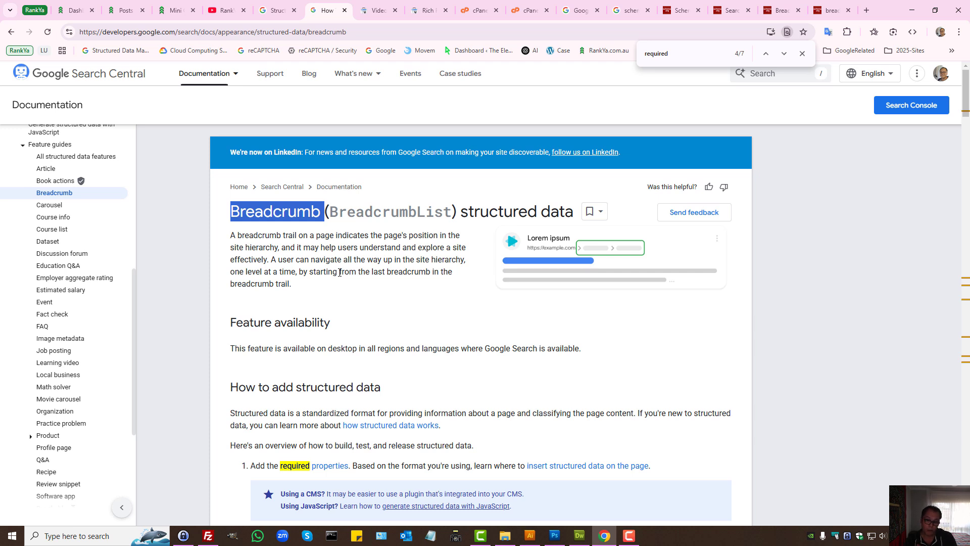
{"action": "left_click", "coordinate": [175, 10]}
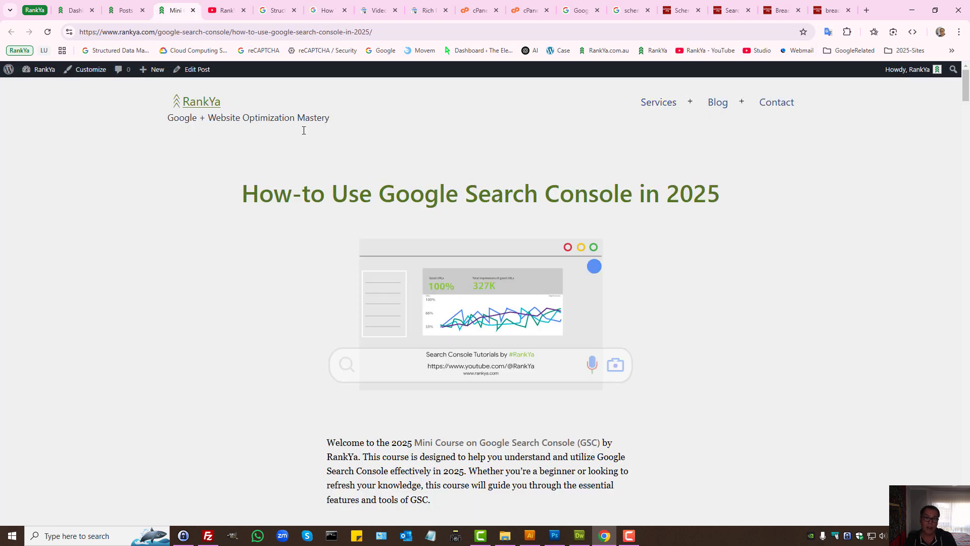
Open the Product guide among Search Central's feature guides and look through its overview and result enhancements.
{"action": "left_click", "coordinate": [322, 5]}
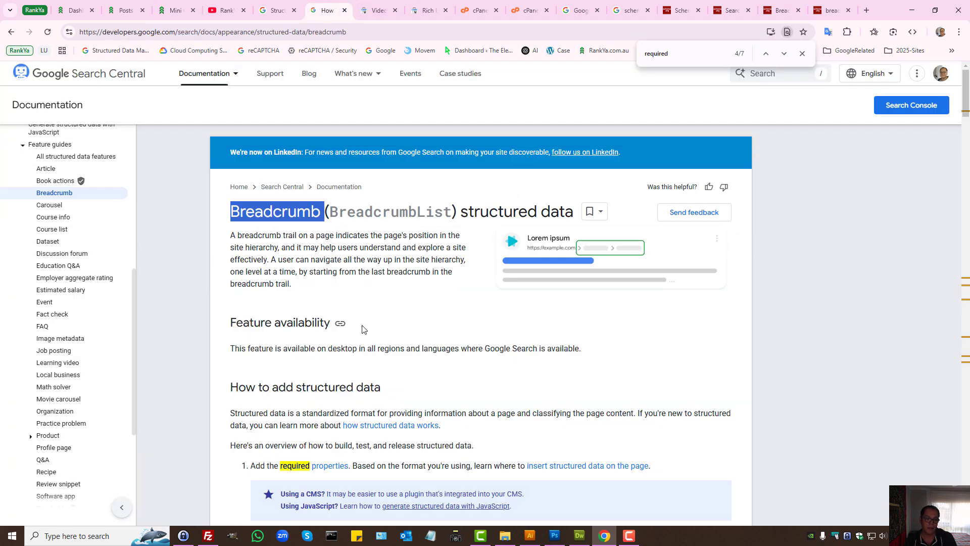
{"action": "scroll", "coordinate": [177, 253], "scroll_direction": "down", "scroll_amount": 3}
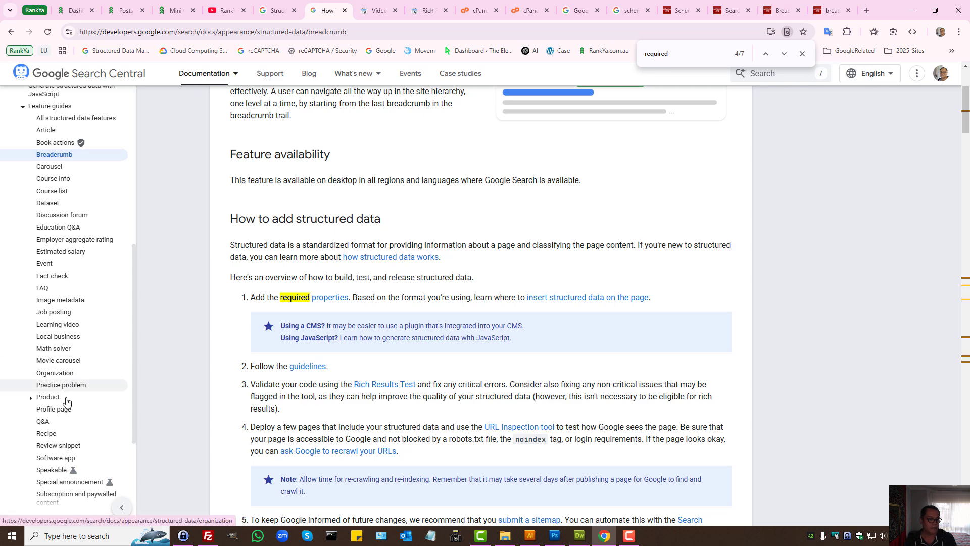
{"action": "left_click", "coordinate": [41, 397]}
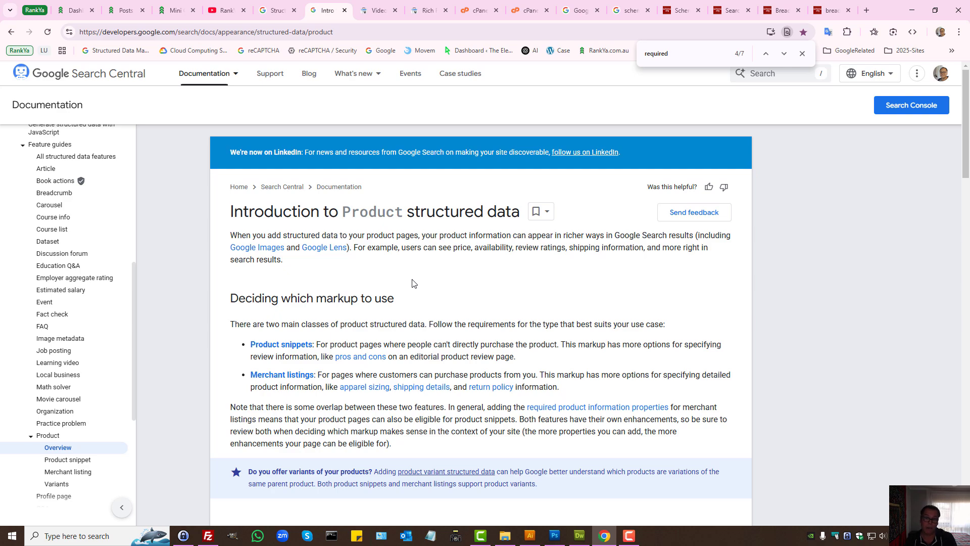
{"action": "scroll", "coordinate": [412, 283], "scroll_direction": "down", "scroll_amount": 15}
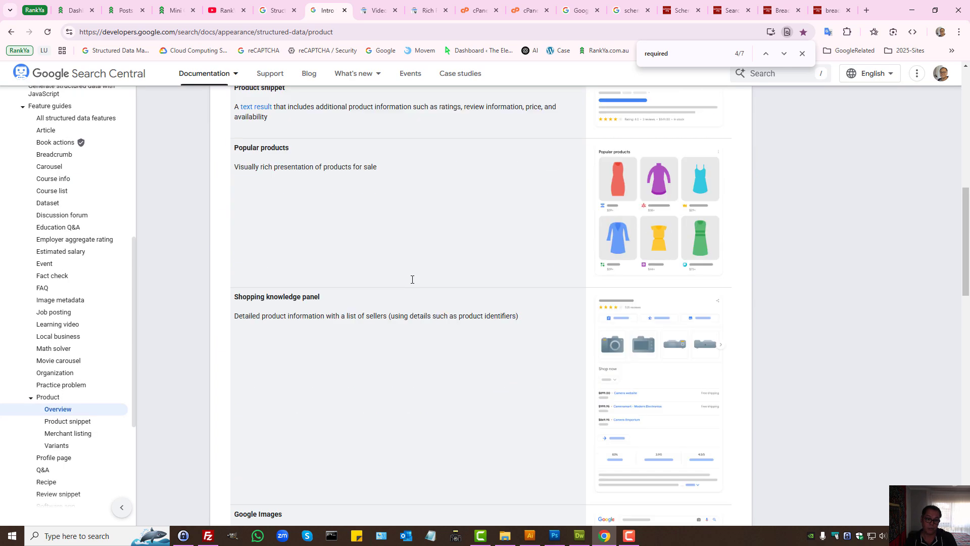
{"action": "scroll", "coordinate": [412, 283], "scroll_direction": "down", "scroll_amount": 7}
{"action": "scroll", "coordinate": [413, 281], "scroll_direction": "up", "scroll_amount": 7}
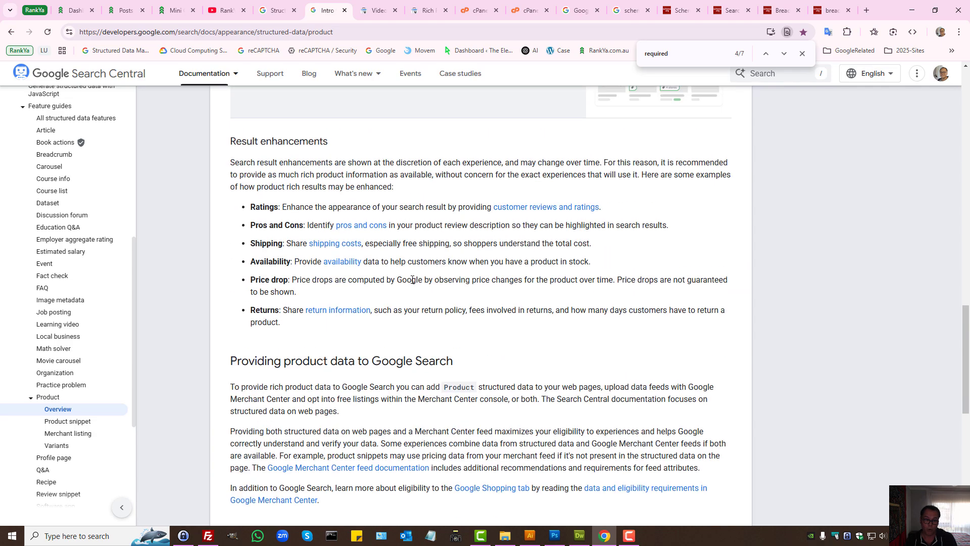
Search Schema.org for products, open the Product type result and look through its property table.
{"action": "left_click", "coordinate": [834, 9]}
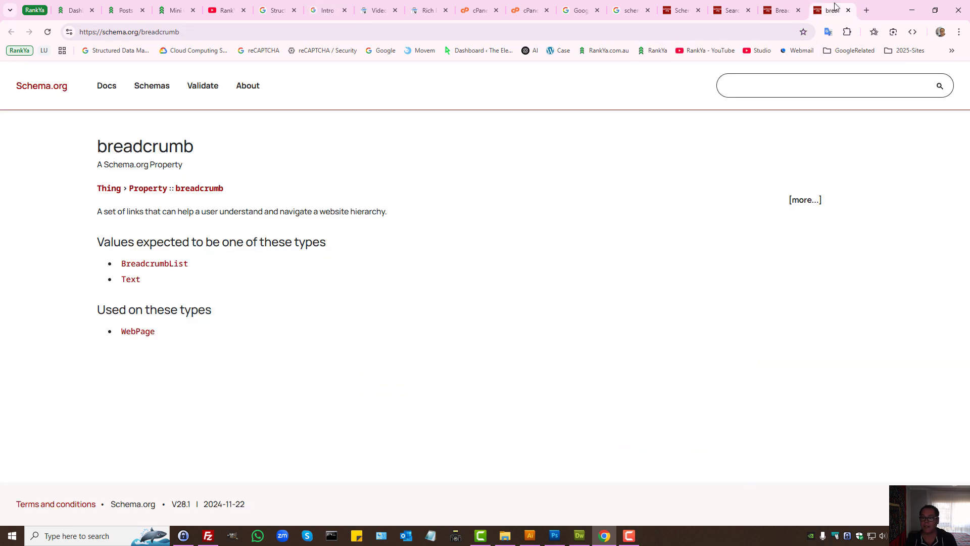
{"action": "left_click", "coordinate": [770, 85]}
{"action": "key", "text": "Return"}
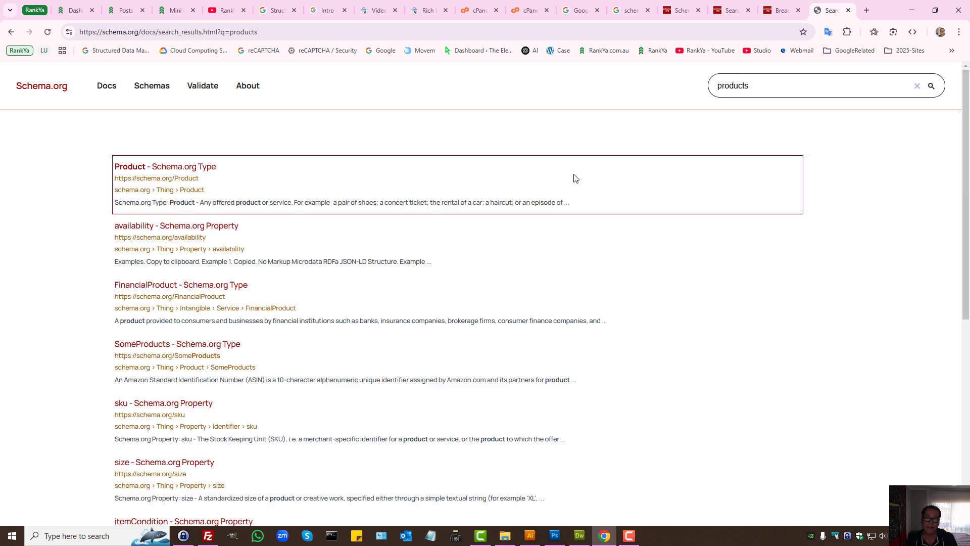
{"action": "left_click", "coordinate": [172, 167]}
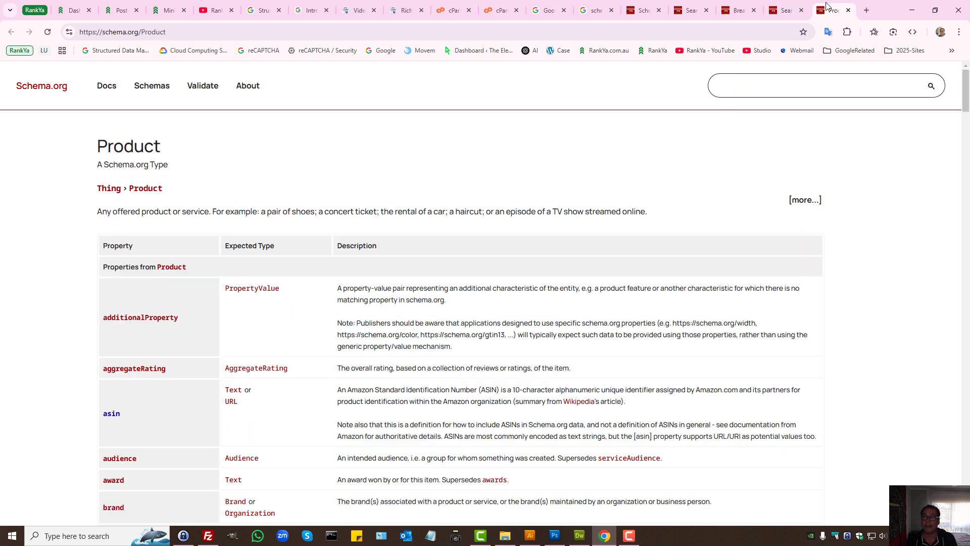
{"action": "triple_click", "coordinate": [141, 270]}
{"action": "scroll", "coordinate": [151, 343], "scroll_direction": "down", "scroll_amount": 10}
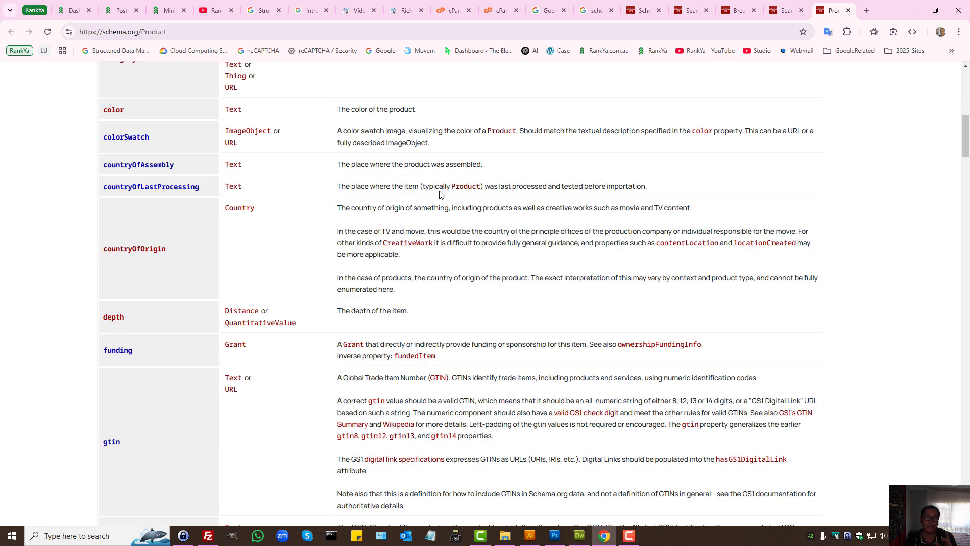
Open the FAQ guide in Search Central and highlight the script block in its JSON-LD example.
{"action": "left_click", "coordinate": [313, 12]}
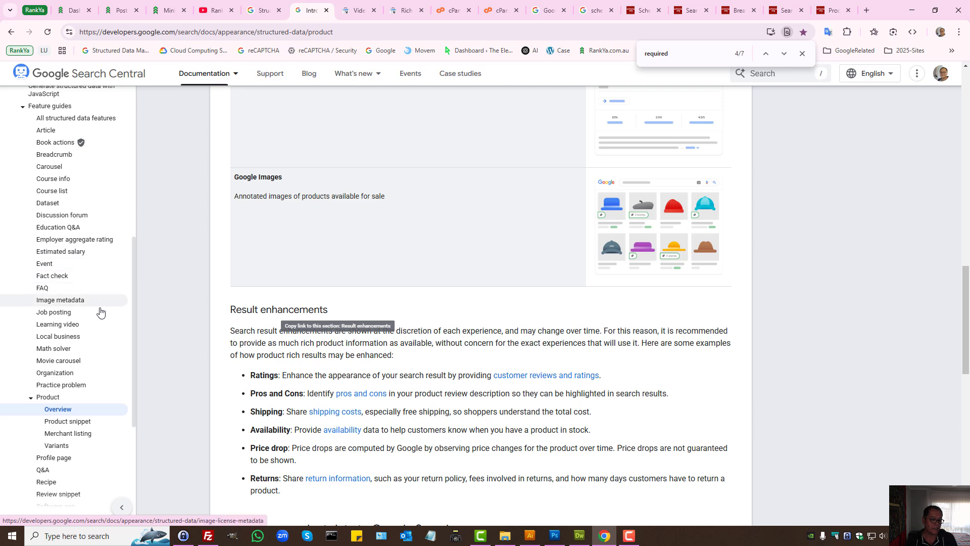
{"action": "scroll", "coordinate": [76, 384], "scroll_direction": "down", "scroll_amount": 3}
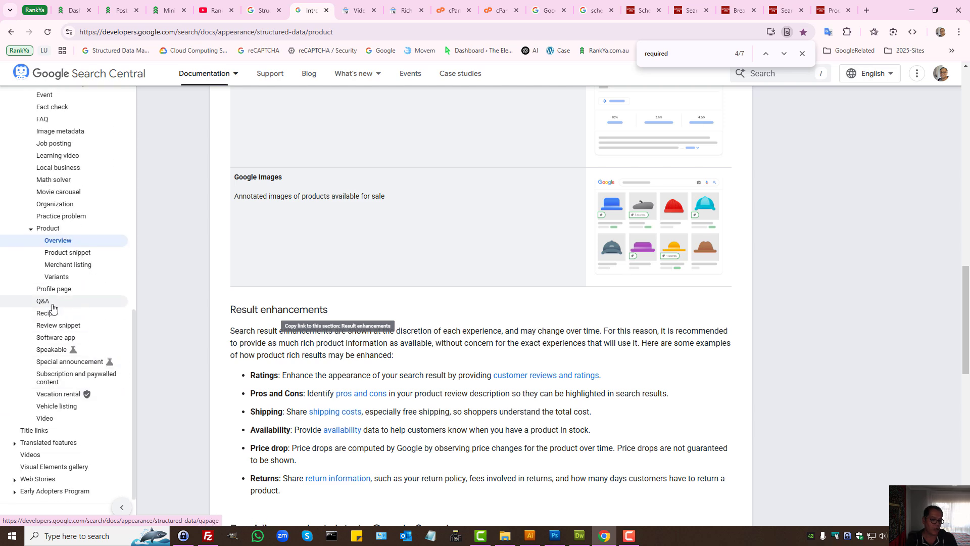
{"action": "left_click", "coordinate": [43, 120]}
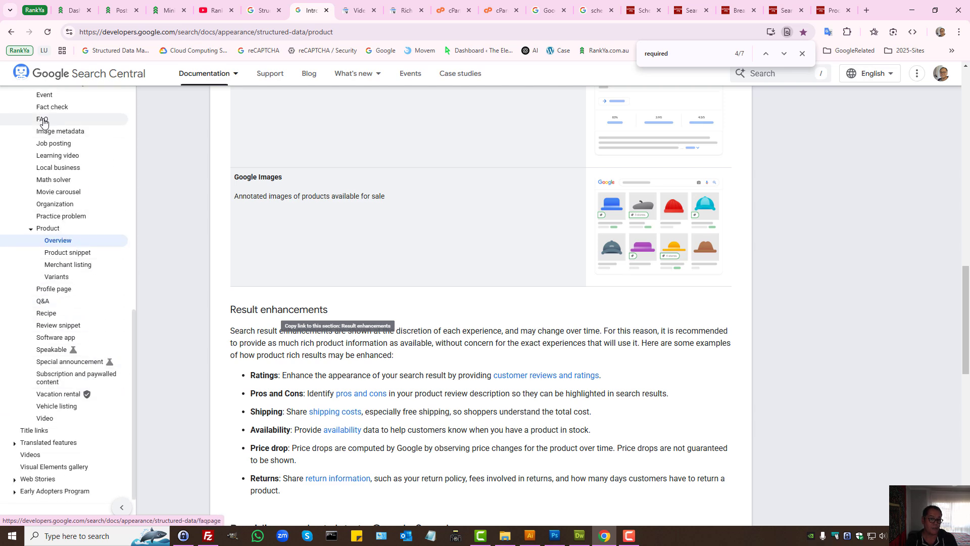
{"action": "scroll", "coordinate": [373, 319], "scroll_direction": "down", "scroll_amount": 5}
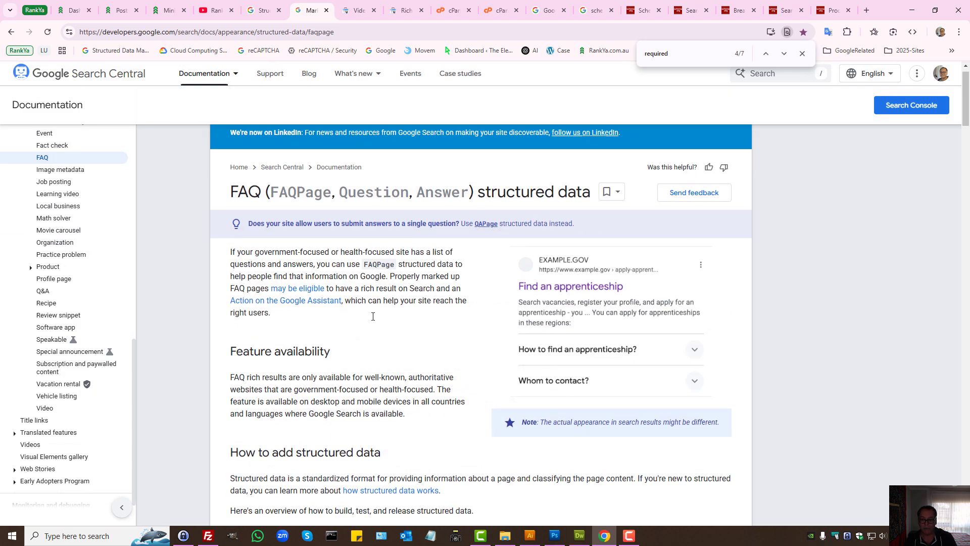
{"action": "scroll", "coordinate": [373, 319], "scroll_direction": "down", "scroll_amount": 8}
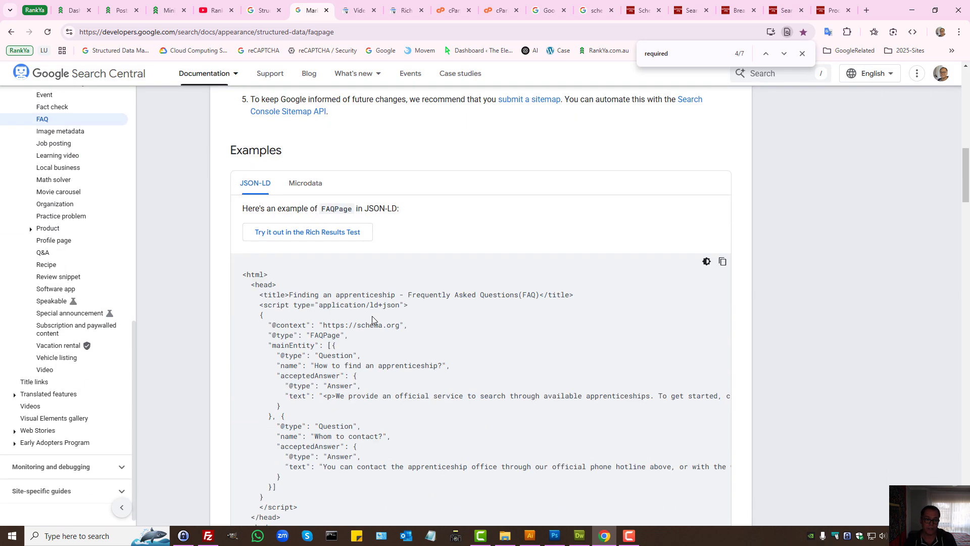
{"action": "left_click_drag", "start_coordinate": [310, 508], "coordinate": [261, 306]}
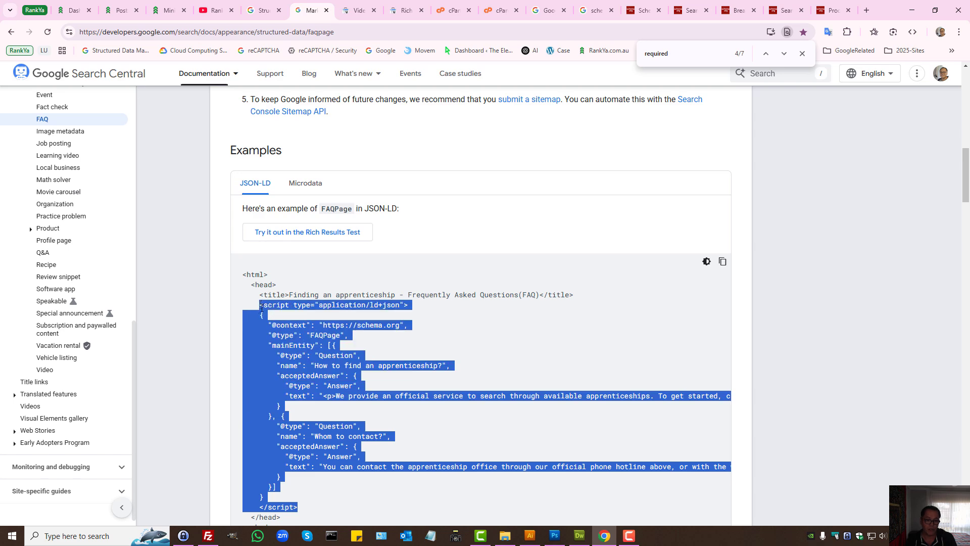
Show the FAQ guide's Microdata example and copy its two mainEntity question blocks.
{"action": "left_click", "coordinate": [290, 187]}
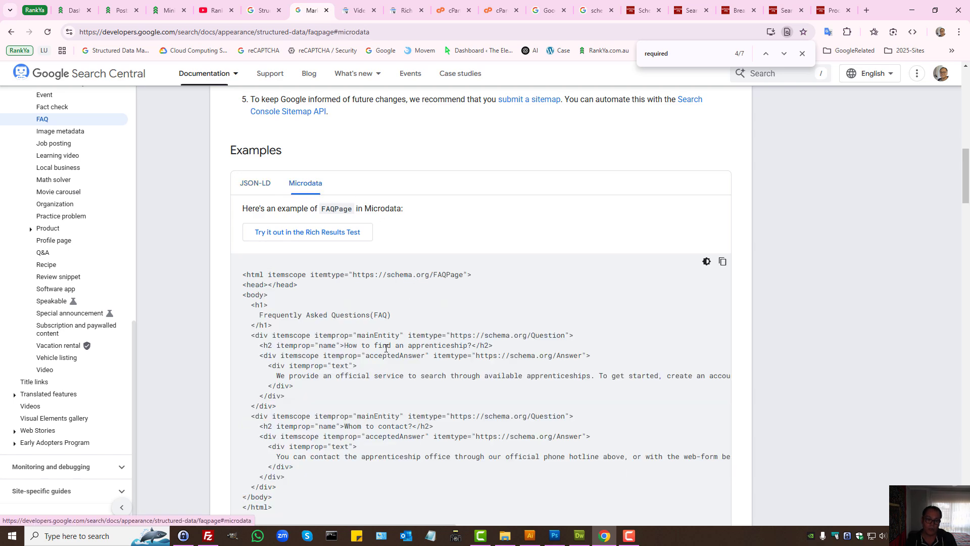
{"action": "scroll", "coordinate": [369, 392], "scroll_direction": "down", "scroll_amount": 3}
{"action": "left_click_drag", "start_coordinate": [288, 320], "coordinate": [248, 170]}
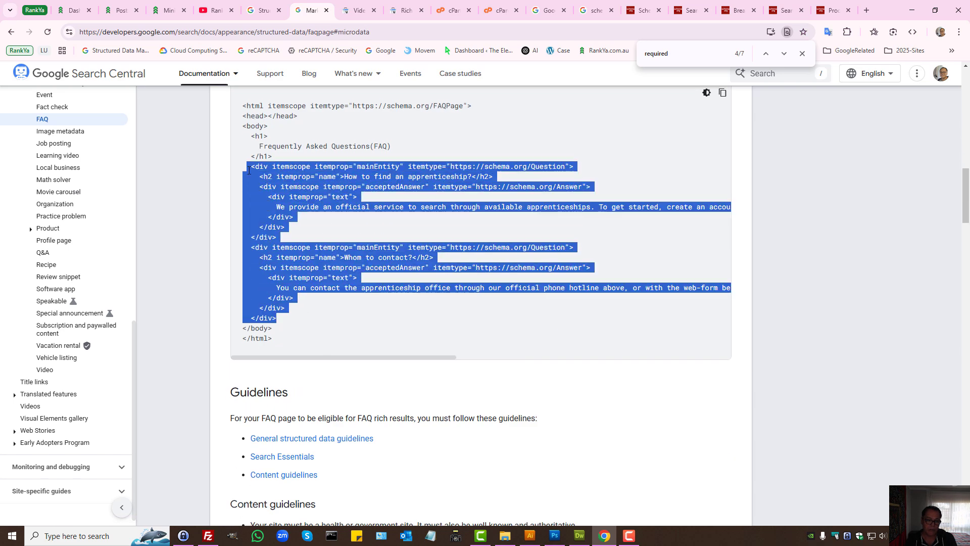
{"action": "right_click", "coordinate": [284, 169]}
{"action": "left_click", "coordinate": [306, 186]}
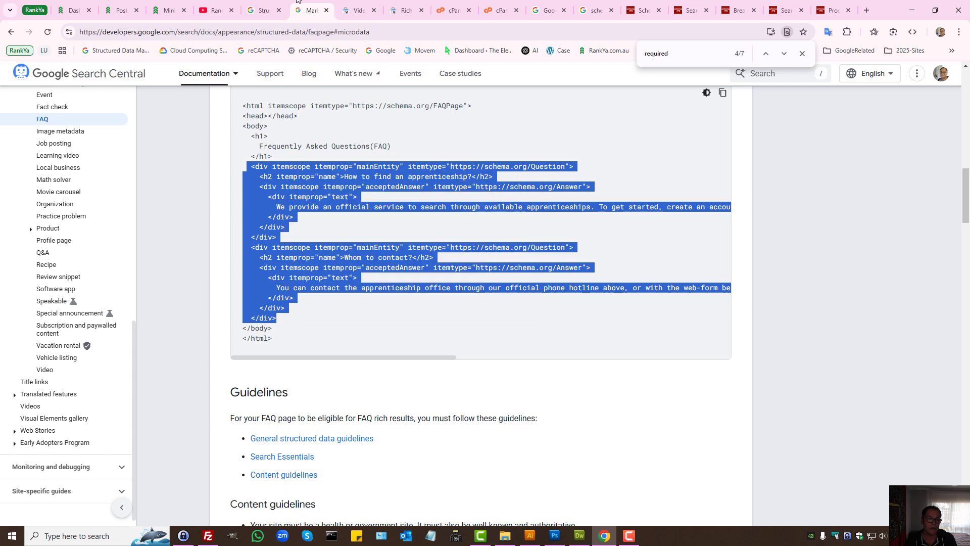
Start a new WordPress post and paste the copied FAQ microdata into its title and text content.
{"action": "left_click", "coordinate": [120, 10]}
{"action": "left_click", "coordinate": [149, 95]}
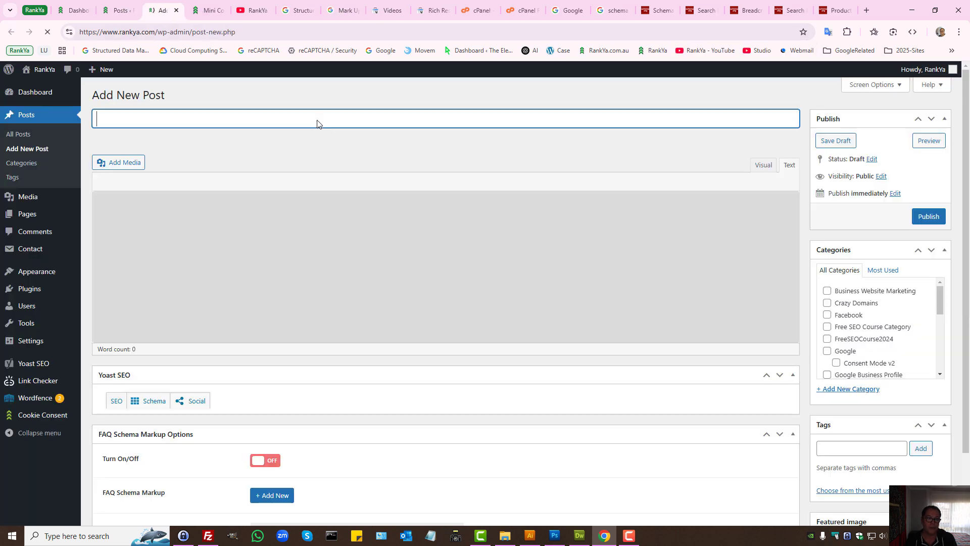
{"action": "key", "text": "ctrl+v"}
{"action": "left_click", "coordinate": [195, 255]}
{"action": "key", "text": "ctrl+v"}
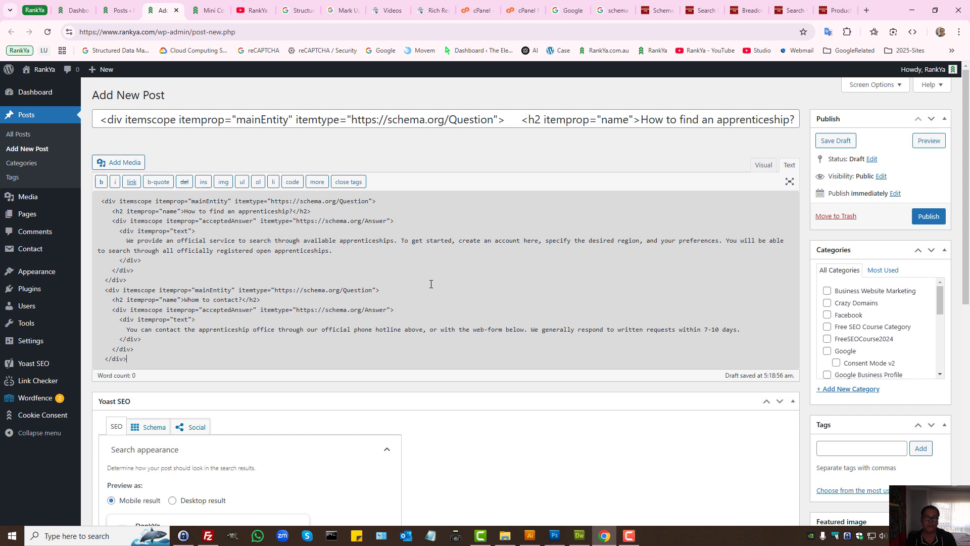
Move the letters "sw" from the first Answer itemtype into acceptedAnswer in the pasted microdata, and leave the post editor without saving.
{"action": "left_click_drag", "start_coordinate": [112, 221], "coordinate": [244, 221]}
{"action": "left_click", "coordinate": [581, 252]}
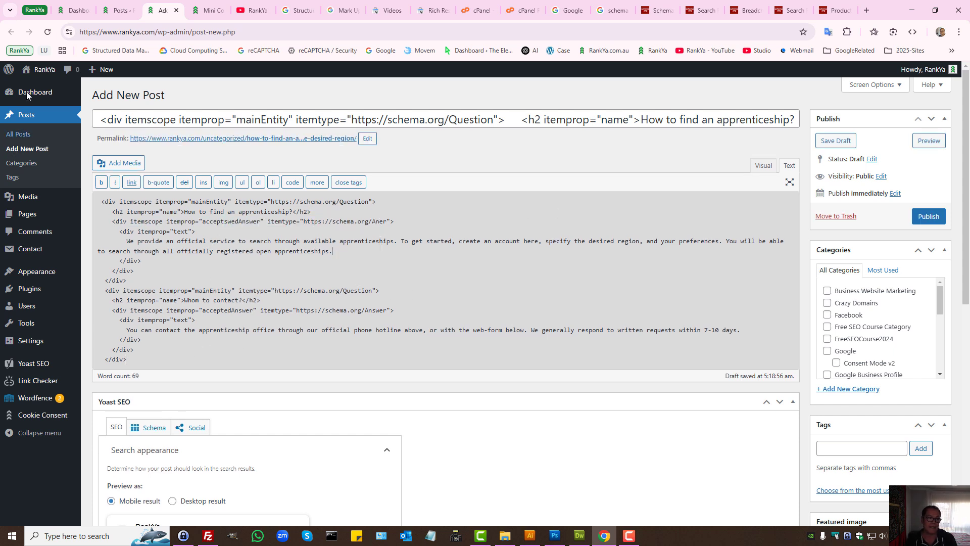
{"action": "left_click", "coordinate": [27, 96]}
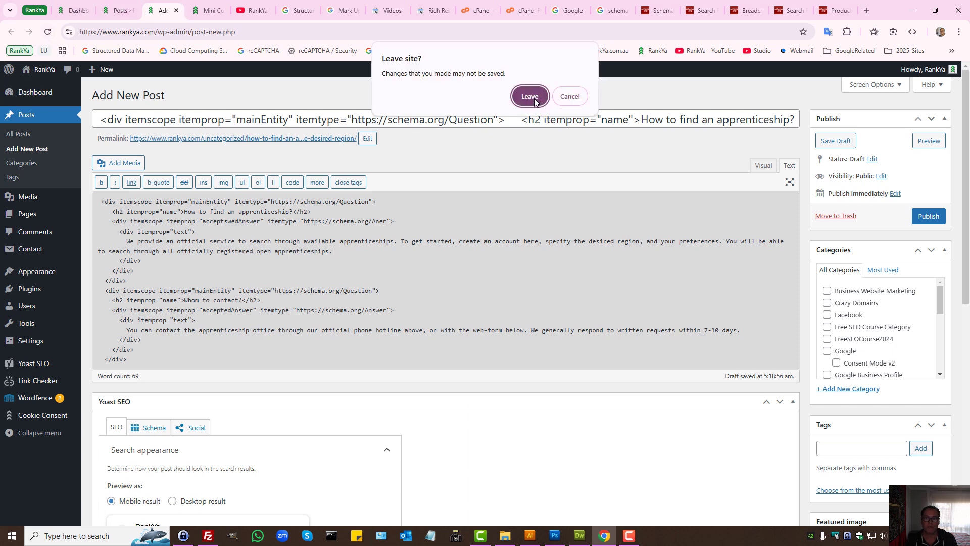
{"action": "left_click", "coordinate": [536, 102]}
Move the FAQ guide's browser tab ahead of the Structured Data Markup Helper tab and open the All structured data features guide.
{"action": "left_click", "coordinate": [262, 10]}
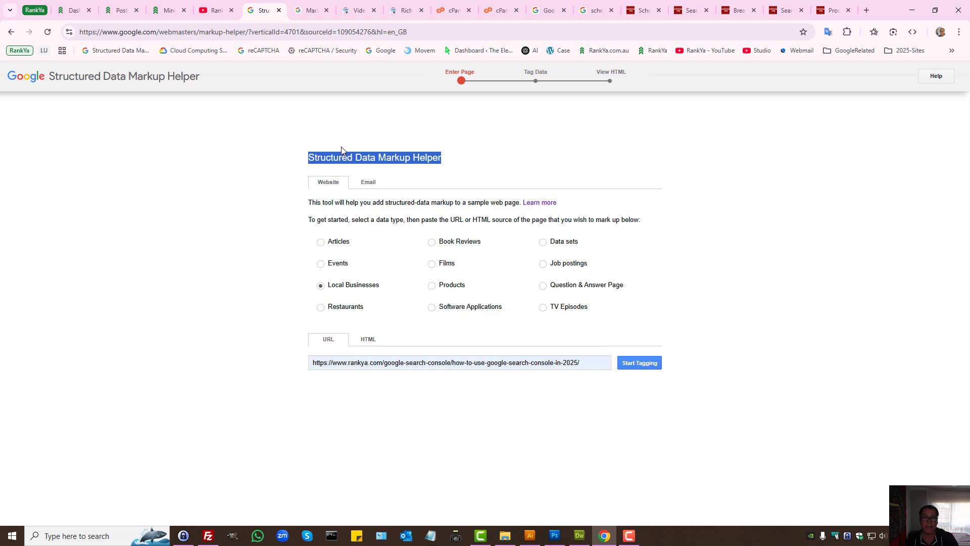
{"action": "left_click_drag", "start_coordinate": [311, 11], "coordinate": [263, 11]}
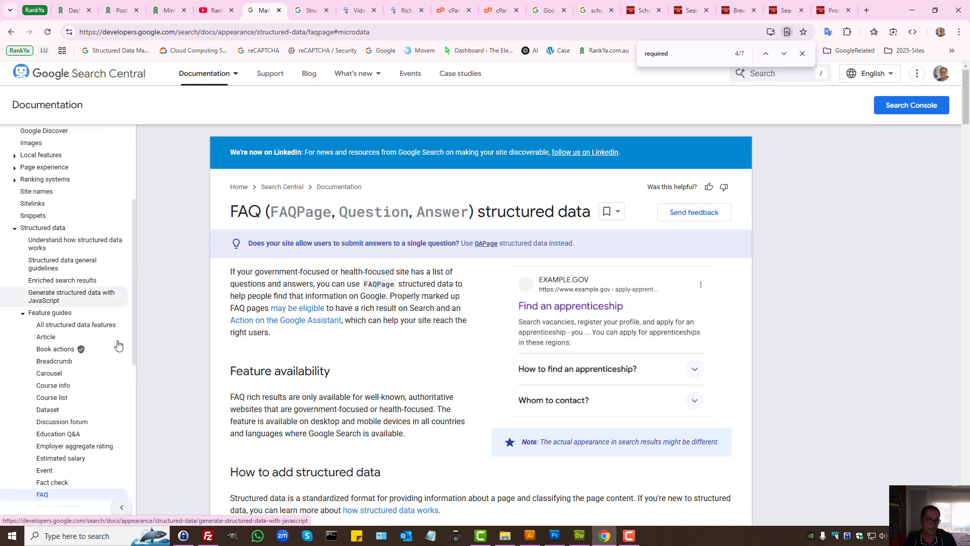
{"action": "left_click", "coordinate": [76, 324]}
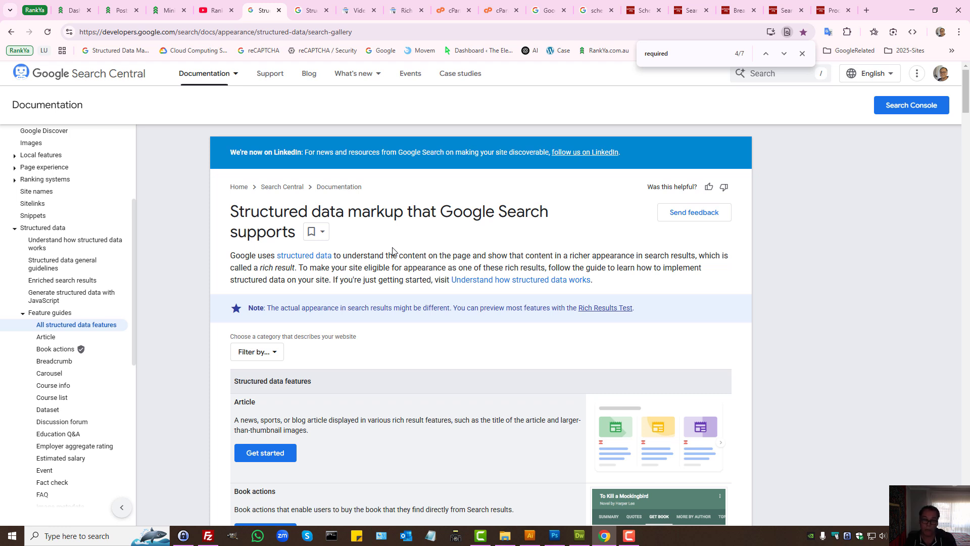
Return the Rich Results Test to its start page and switch it to testing by code.
{"action": "left_click", "coordinate": [407, 10]}
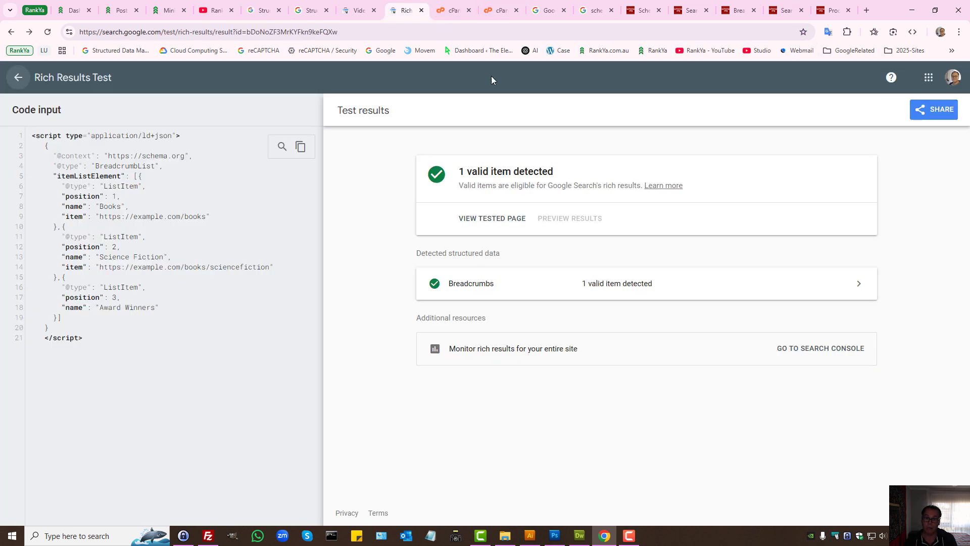
{"action": "left_click", "coordinate": [20, 80]}
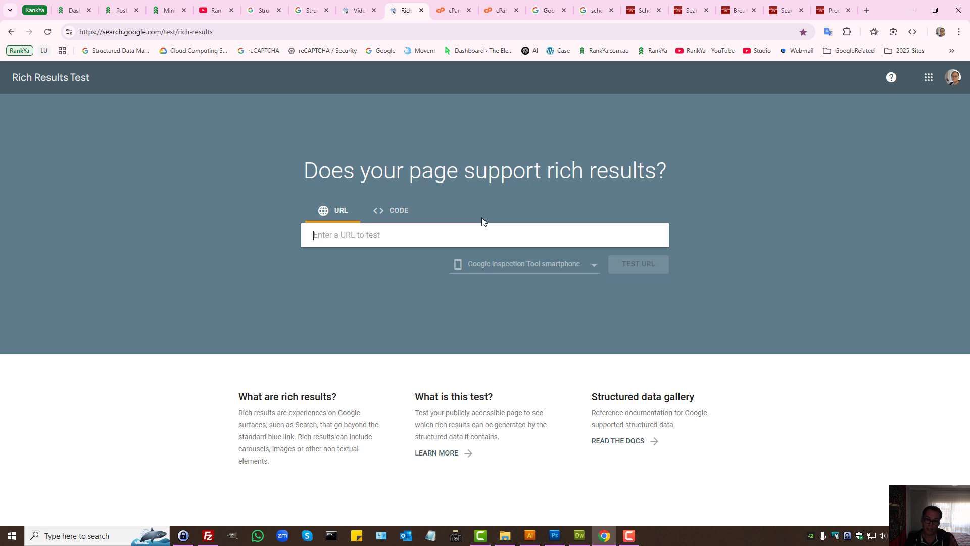
{"action": "left_click", "coordinate": [407, 215]}
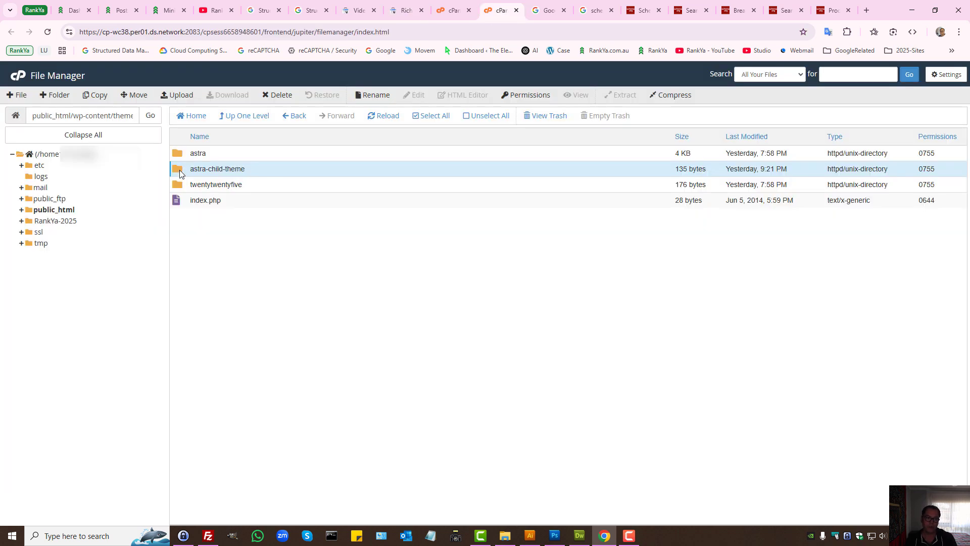
Open the astra-child-theme folder in the cPanel File Manager.
{"action": "double_click", "coordinate": [180, 170]}
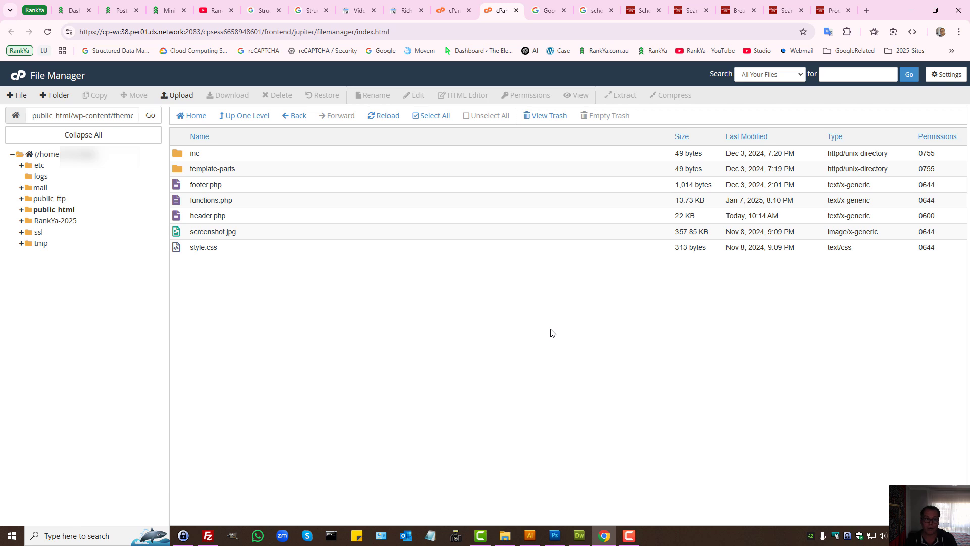
Look at the Search Console Videos report and the How-to Use Google Search Console in 2025 post, ending on the report.
{"action": "left_click", "coordinate": [355, 8]}
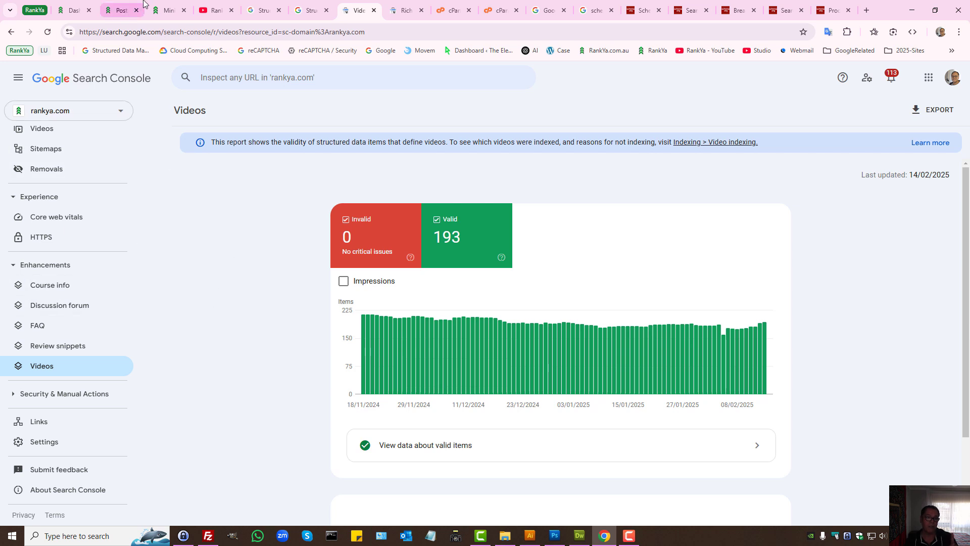
{"action": "left_click", "coordinate": [168, 10]}
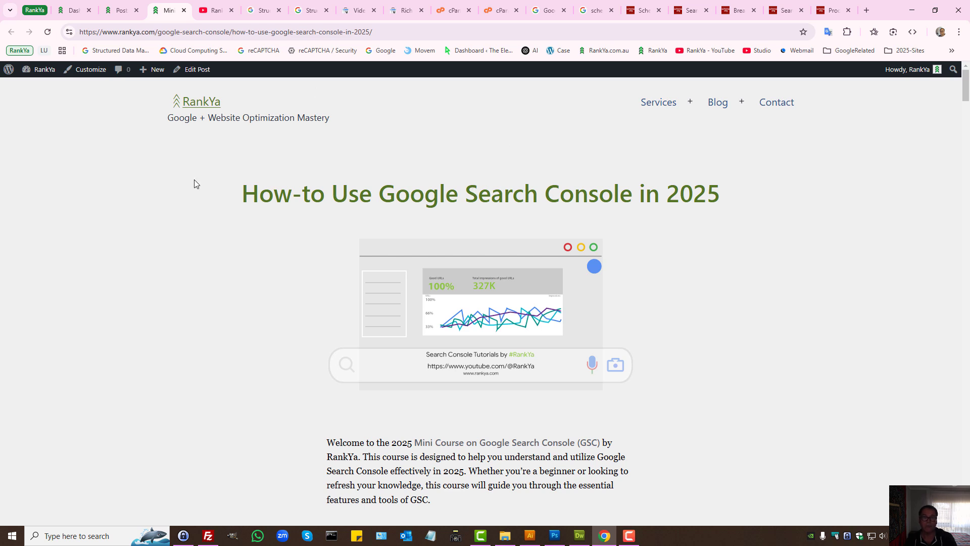
{"action": "left_click", "coordinate": [357, 10]}
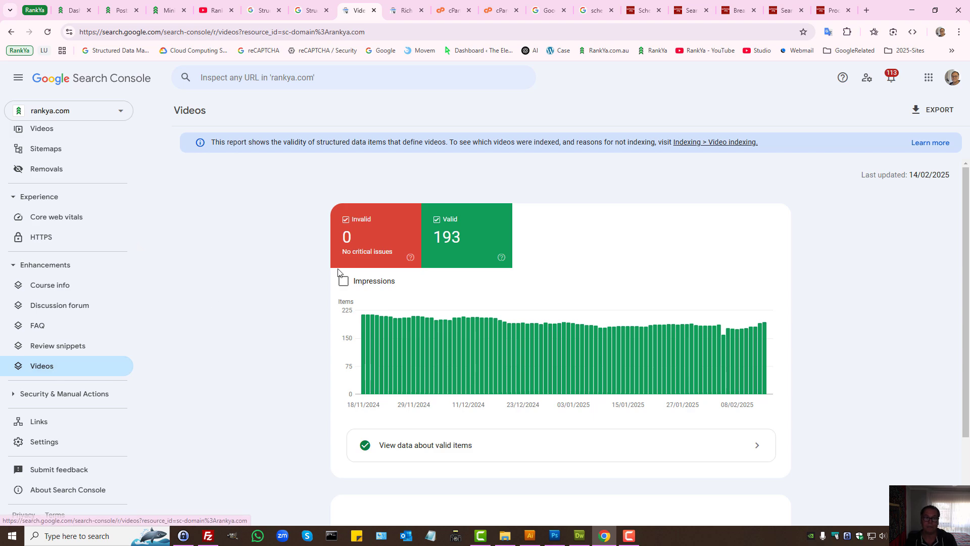
Highlight the heading "Structured data markup that Google Search supports" in the Search Central guide, and return to the Search Console Videos report.
{"action": "left_click", "coordinate": [317, 9]}
{"action": "left_click", "coordinate": [284, 6]}
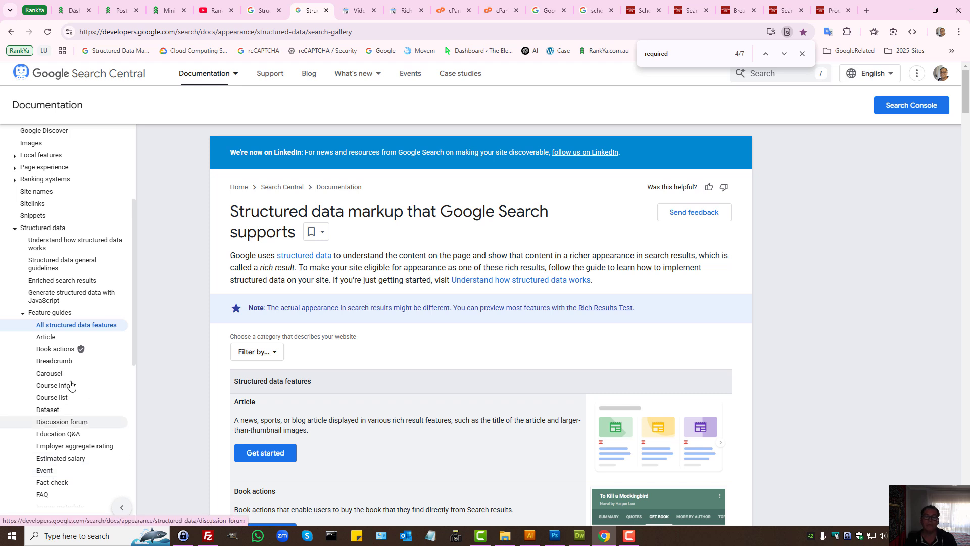
{"action": "triple_click", "coordinate": [272, 211]}
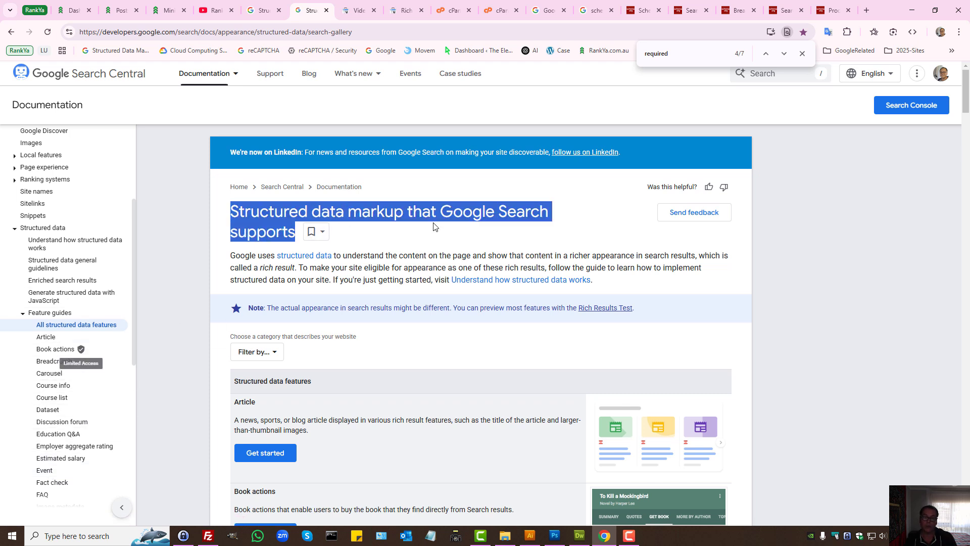
{"action": "left_click", "coordinate": [356, 10]}
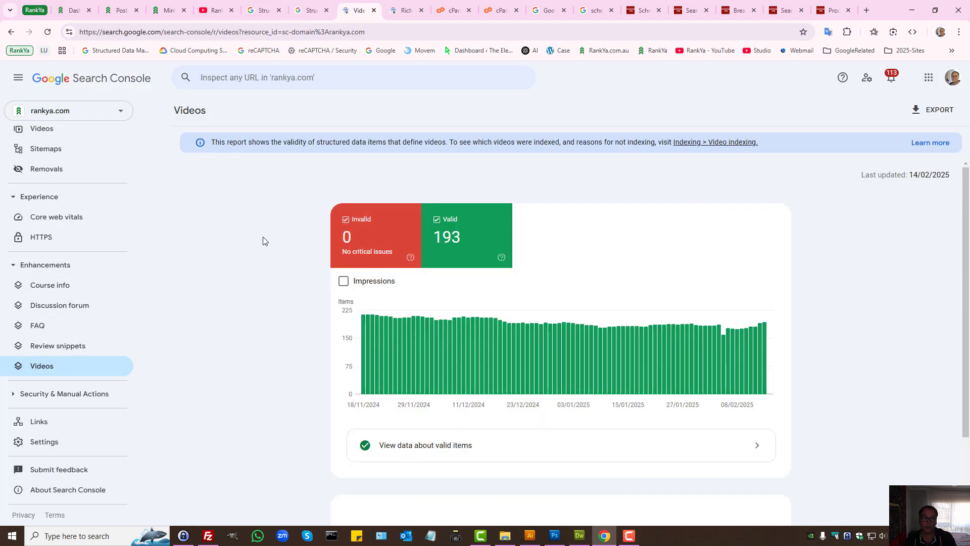
Look at the How-to Use Google Search Console in 2025 post and the cPanel theme files, and highlight the post's title.
{"action": "left_click", "coordinate": [157, 9]}
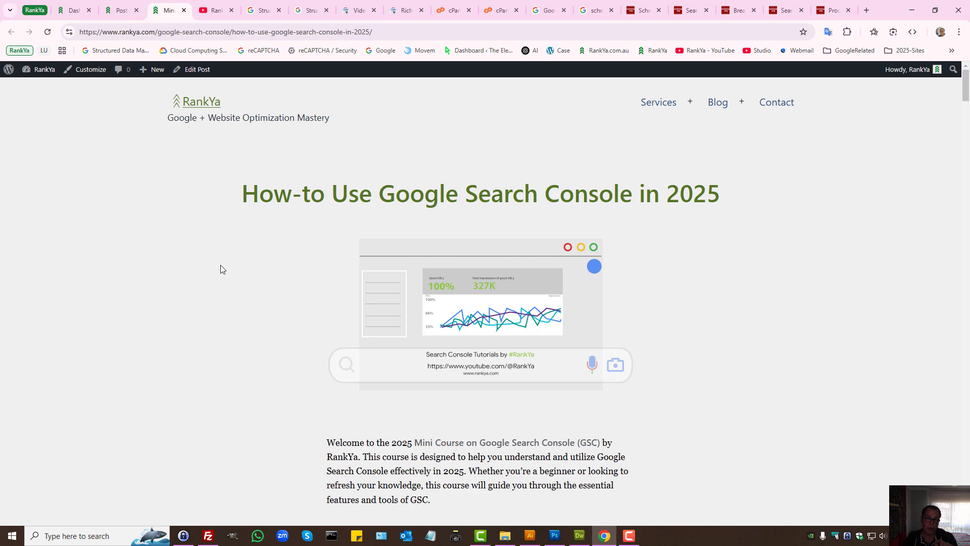
{"action": "left_click", "coordinate": [503, 10]}
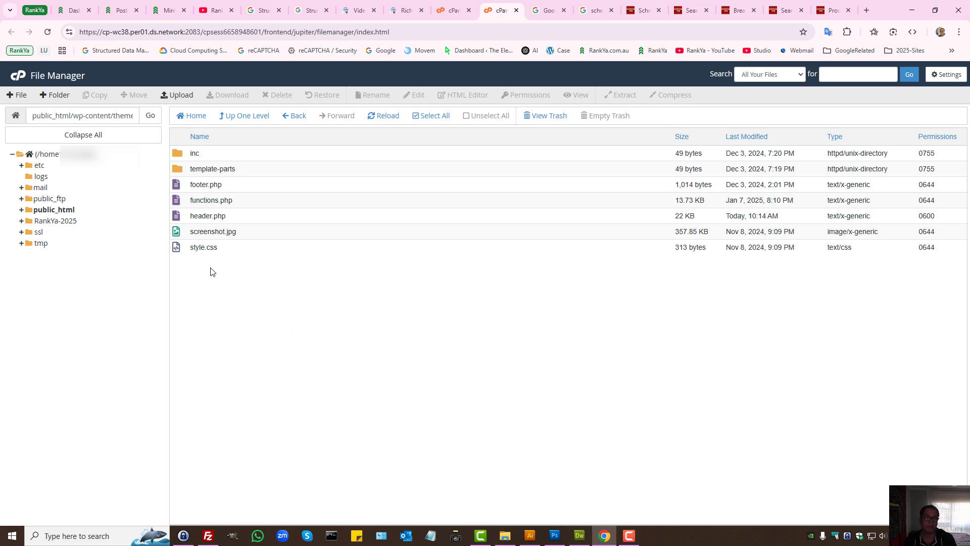
{"action": "left_click", "coordinate": [167, 10]}
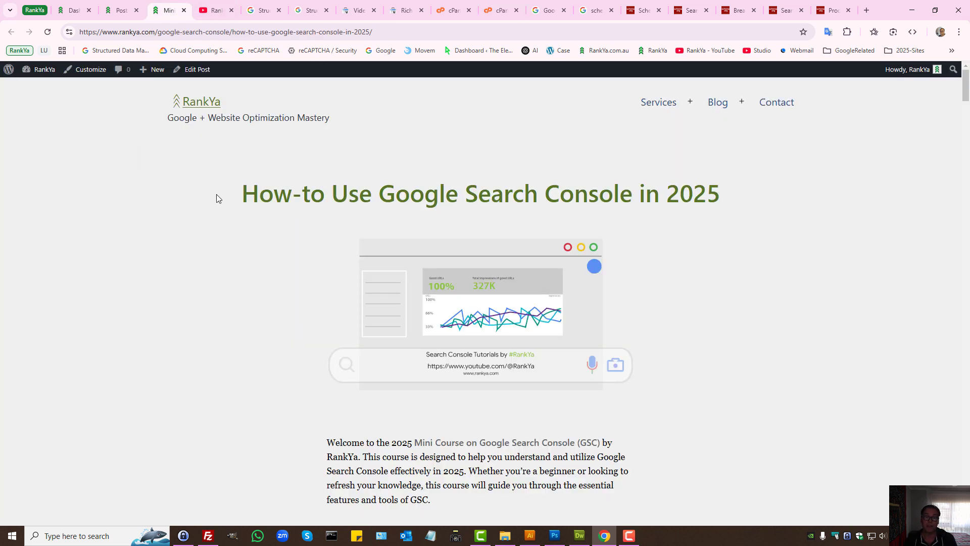
{"action": "left_click_drag", "start_coordinate": [217, 198], "coordinate": [736, 196]}
{"action": "left_click", "coordinate": [718, 276]}
Switch to Dreamweaver and open header.php from the how-to theme folder inside wp-content/themes.
{"action": "left_click", "coordinate": [580, 536]}
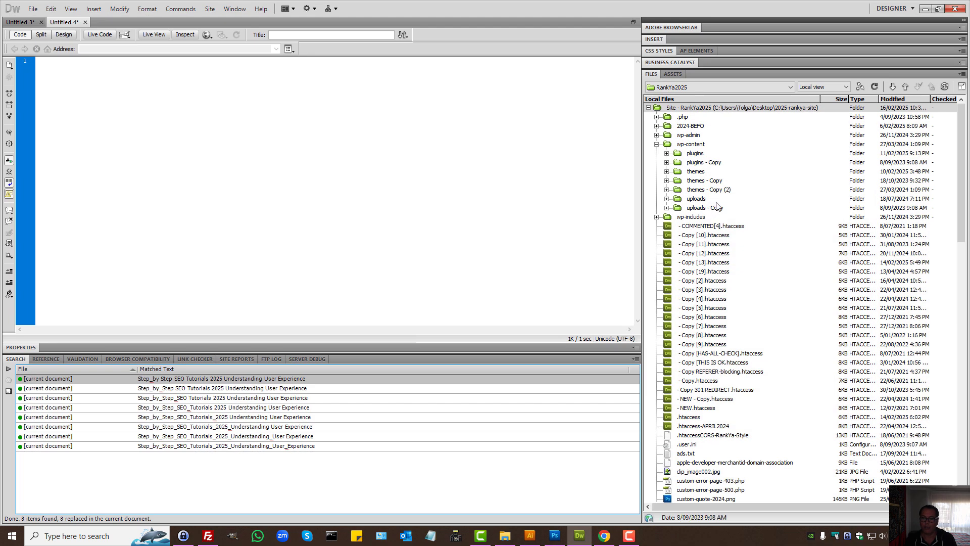
{"action": "double_click", "coordinate": [696, 171]}
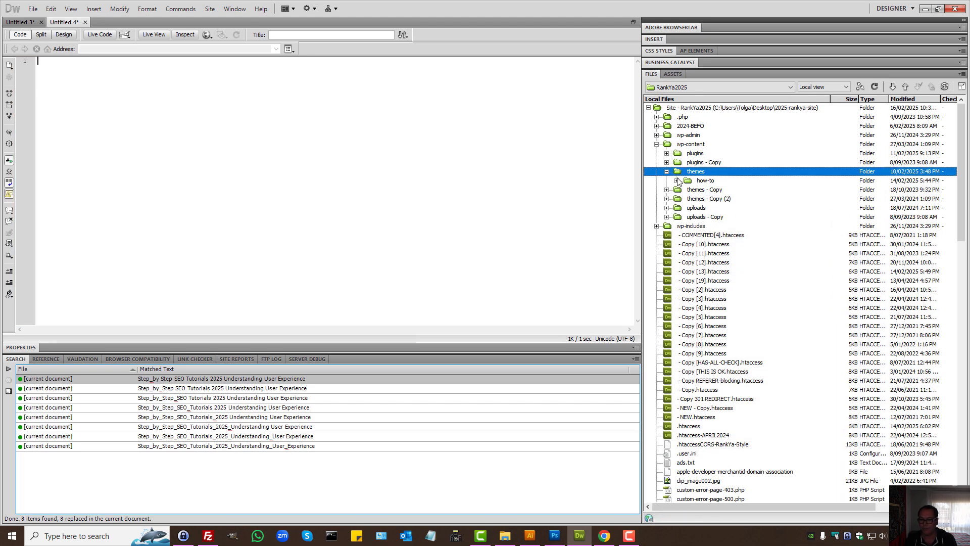
{"action": "left_click", "coordinate": [677, 180]}
{"action": "scroll", "coordinate": [720, 412], "scroll_direction": "down", "scroll_amount": 10}
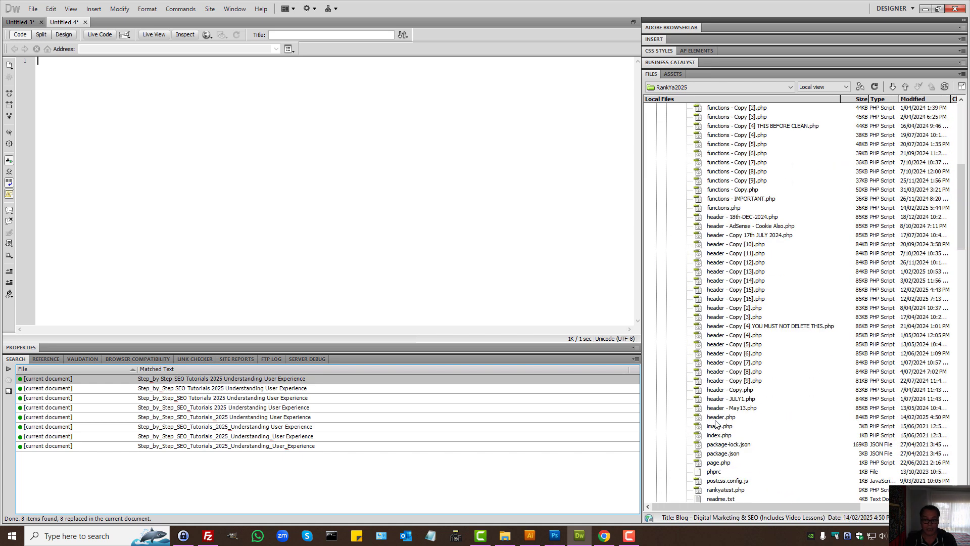
{"action": "double_click", "coordinate": [718, 418]}
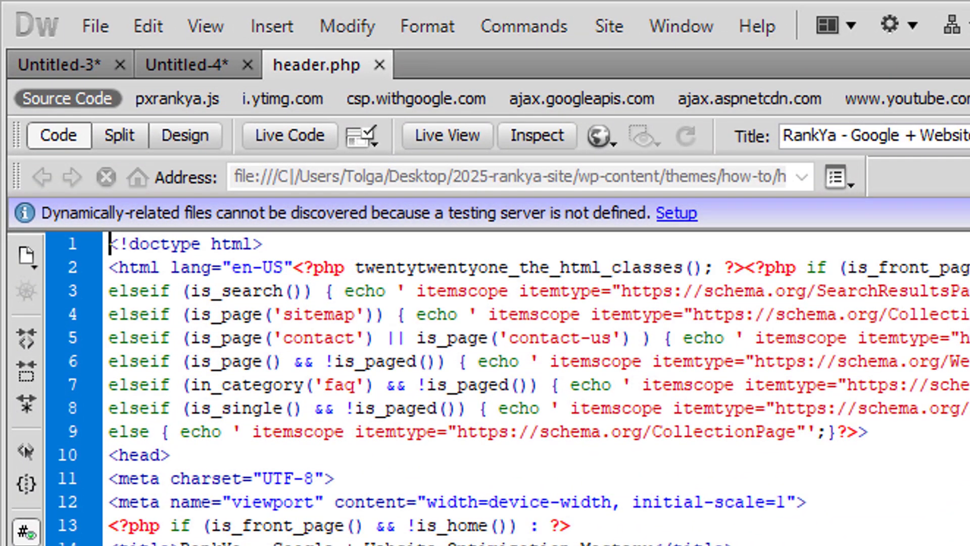
{"action": "triple_click", "coordinate": [540, 273]}
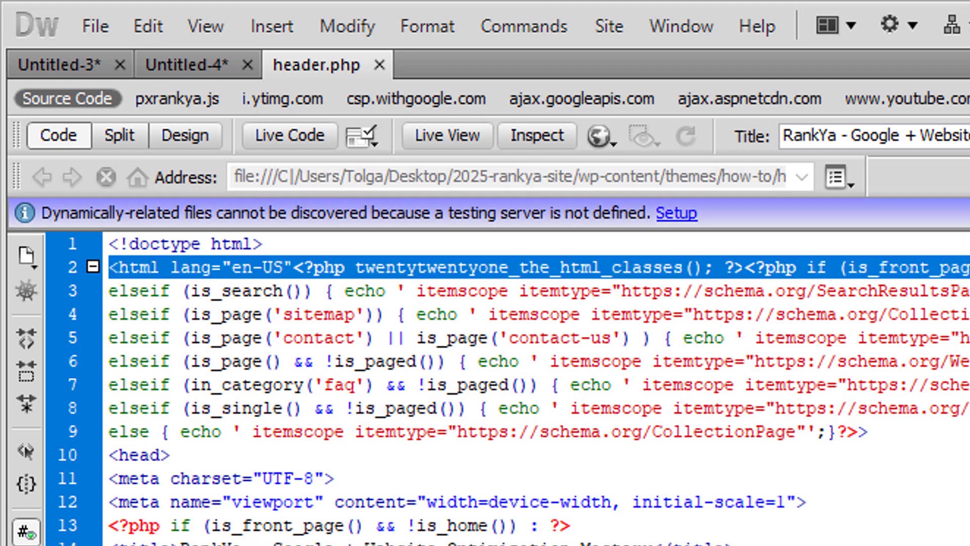
{"action": "left_click", "coordinate": [897, 275]}
{"action": "triple_click", "coordinate": [141, 264]}
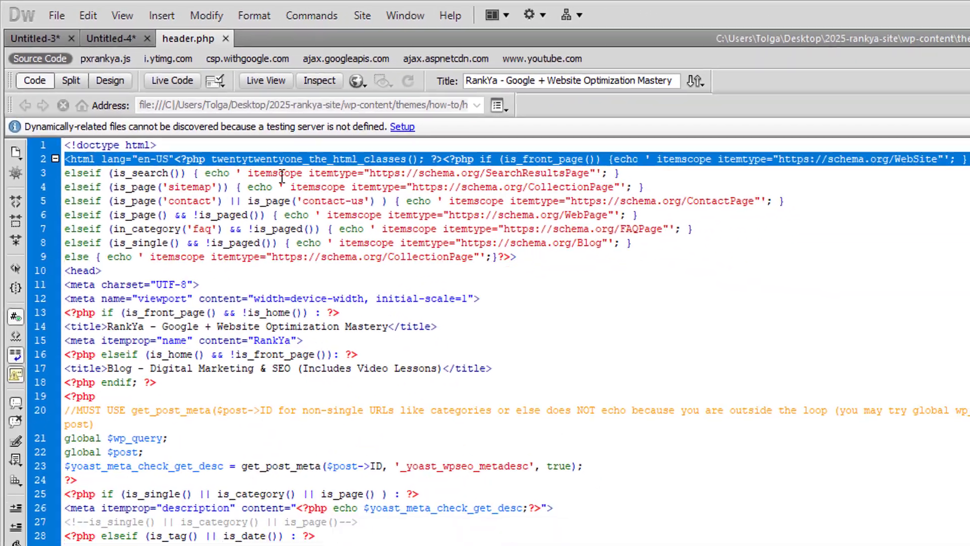
{"action": "left_click", "coordinate": [282, 177]}
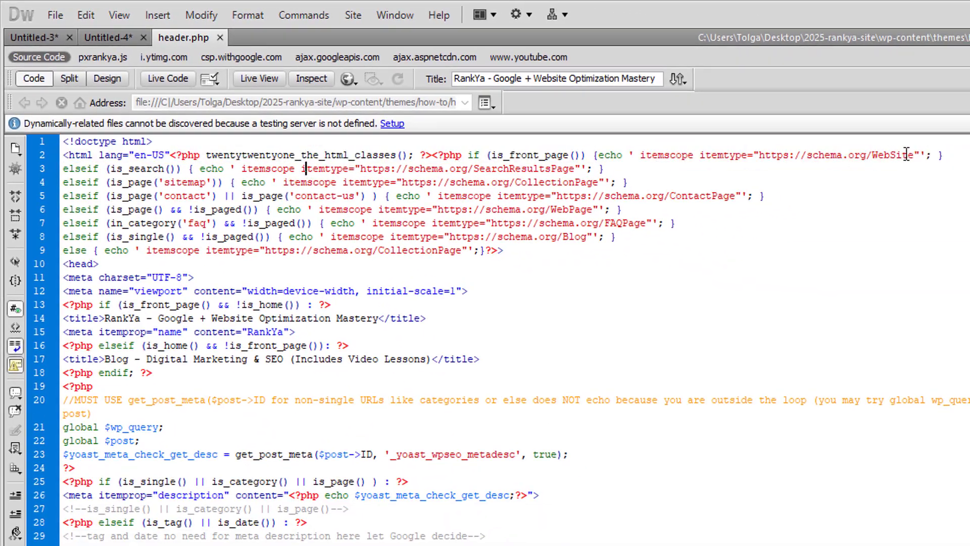
{"action": "left_click_drag", "start_coordinate": [938, 159], "coordinate": [764, 154]}
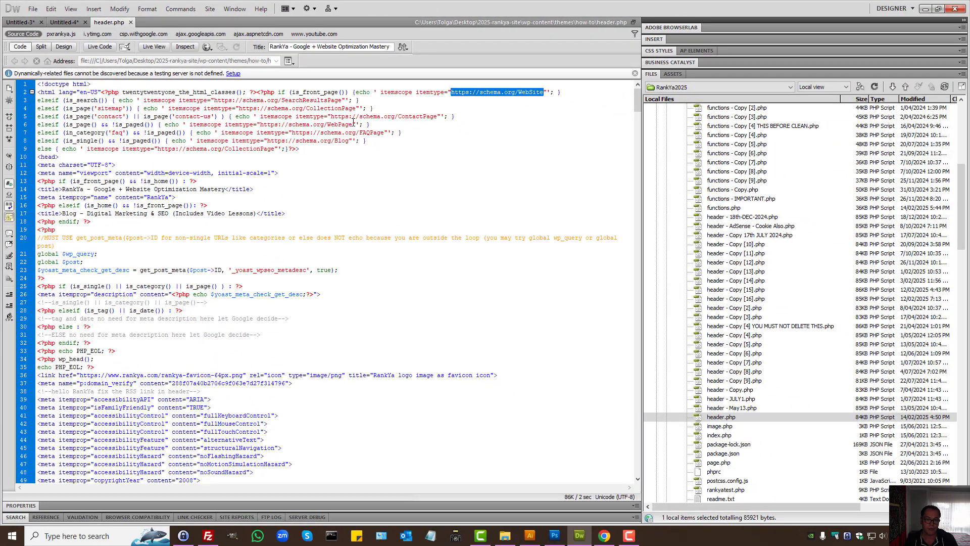
{"action": "left_click_drag", "start_coordinate": [354, 124], "coordinate": [262, 126]}
{"action": "key", "text": "ctrl+c"}
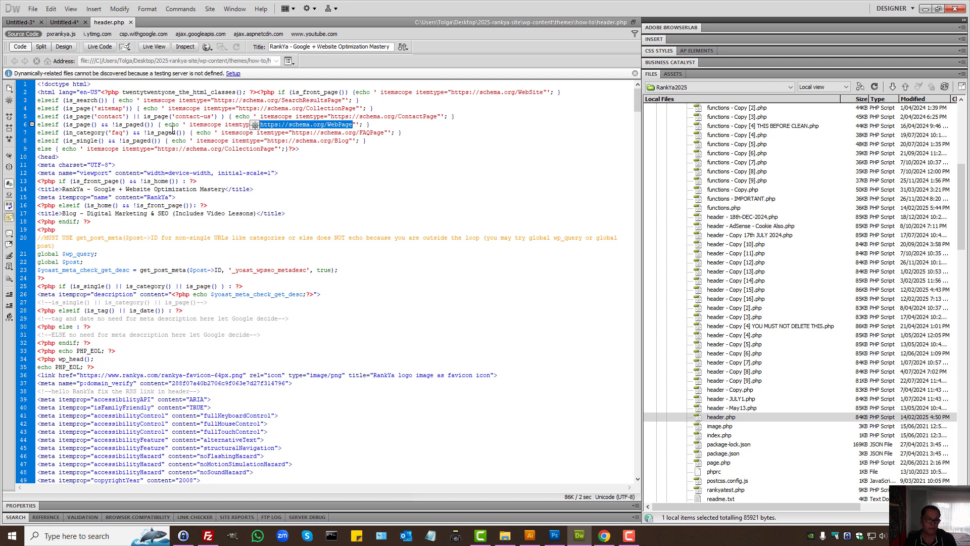
{"action": "left_click", "coordinate": [603, 535]}
{"action": "left_click", "coordinate": [866, 10]}
{"action": "key", "text": "ctrl+v"}
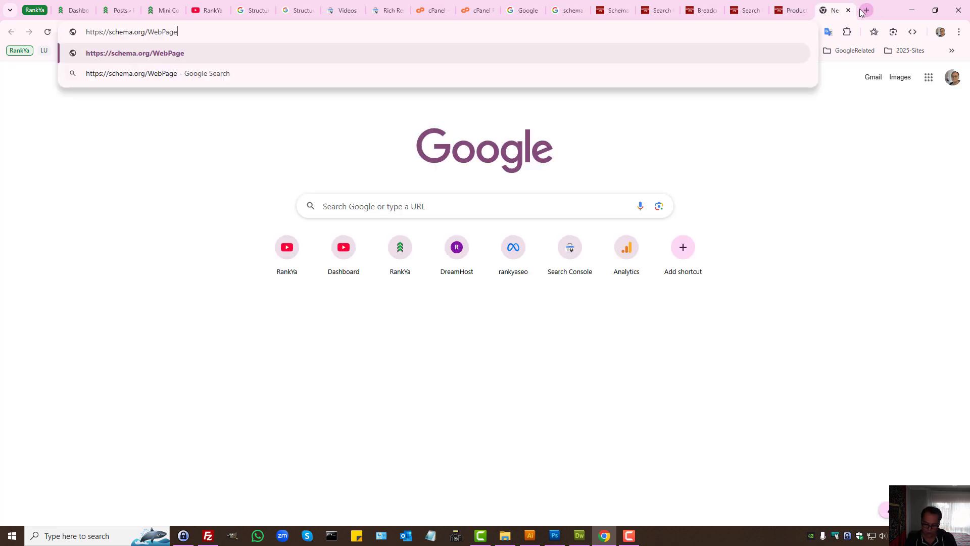
{"action": "key", "text": "Return"}
Open AboutPage, ContactPage, ProfilePage and SearchResultsPage from the WebPage type's More specific Types list in separate tabs.
{"action": "scroll", "coordinate": [200, 232], "scroll_direction": "down", "scroll_amount": 20}
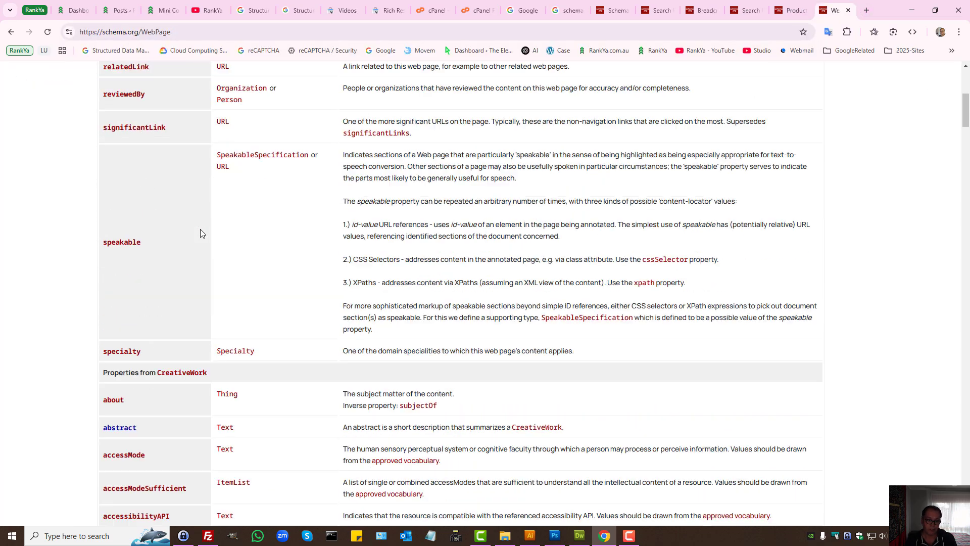
{"action": "scroll", "coordinate": [230, 347], "scroll_direction": "down", "scroll_amount": 20}
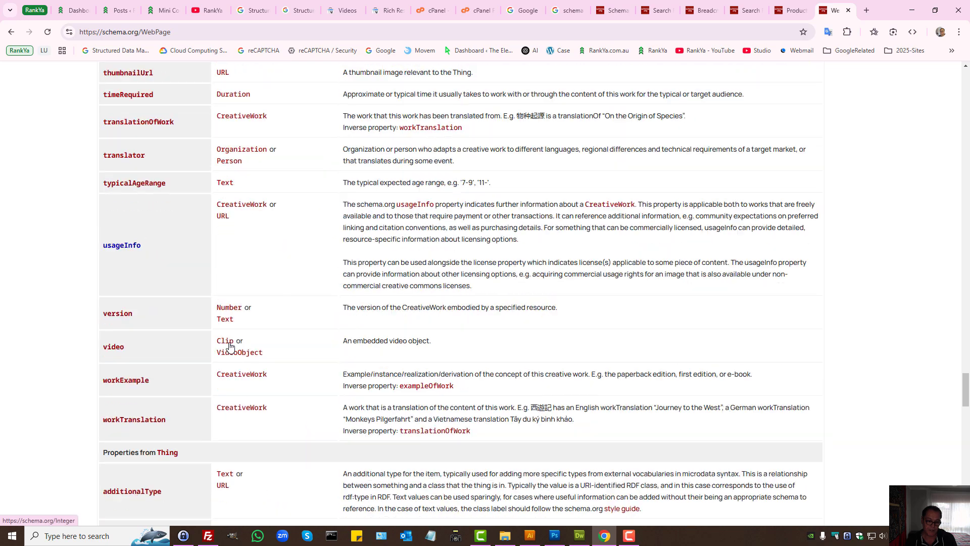
{"action": "scroll", "coordinate": [230, 344], "scroll_direction": "up", "scroll_amount": 10}
{"action": "scroll", "coordinate": [230, 342], "scroll_direction": "up", "scroll_amount": 3}
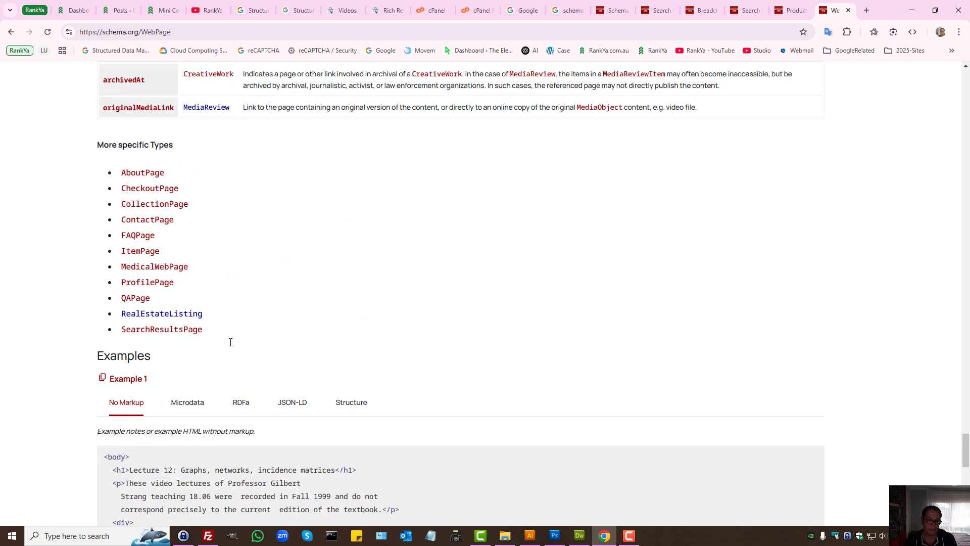
{"action": "middle_click", "coordinate": [144, 174]}
{"action": "middle_click", "coordinate": [152, 220]}
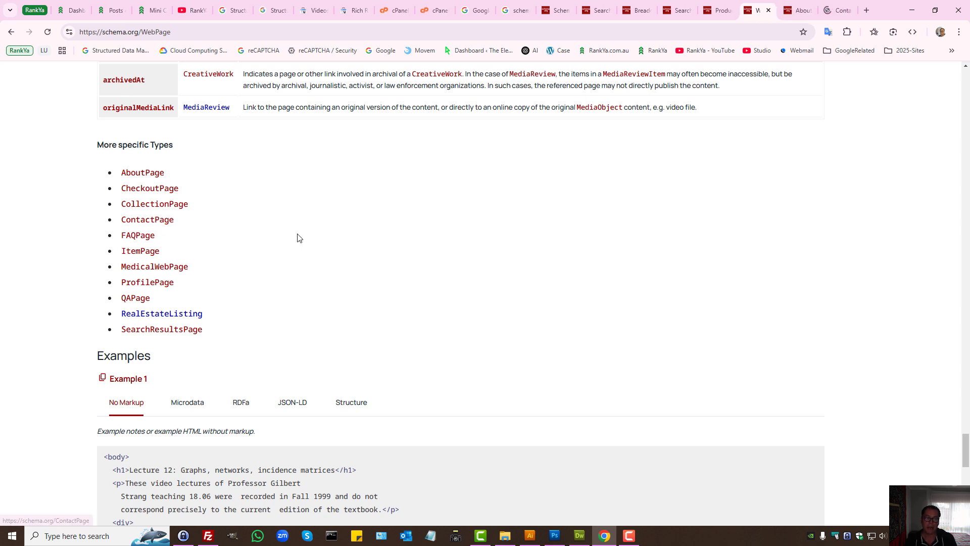
{"action": "middle_click", "coordinate": [135, 282]}
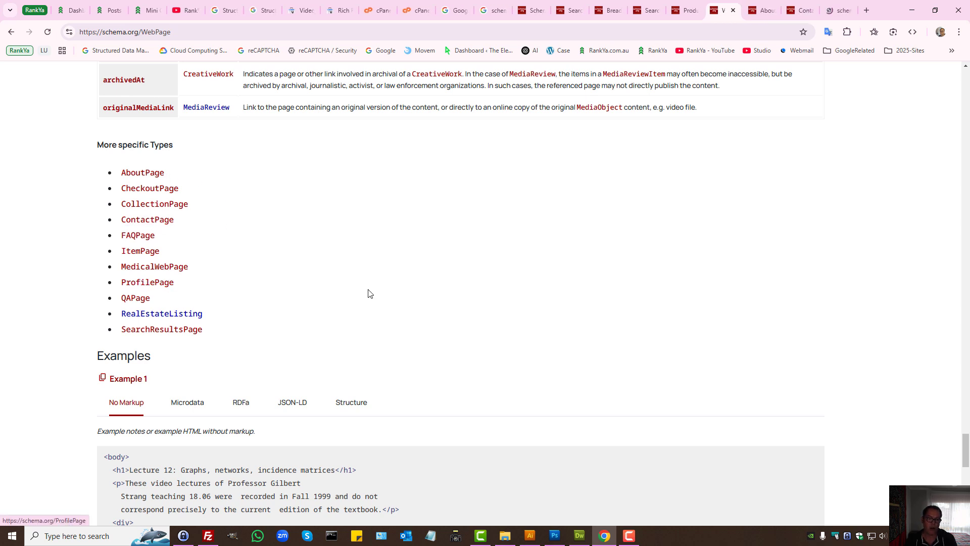
{"action": "middle_click", "coordinate": [156, 331]}
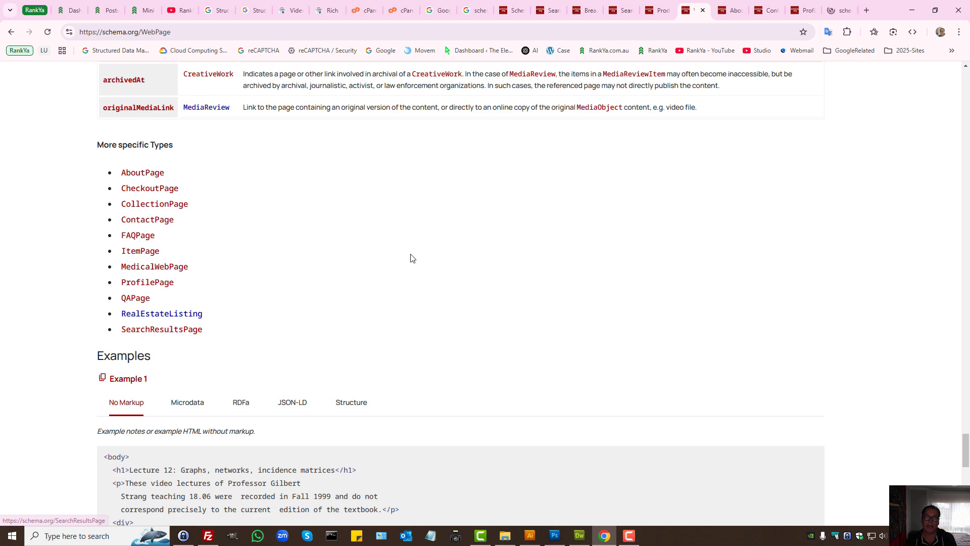
View the AboutPage and ContactPage definitions on Schema.org and highlight their headings.
{"action": "left_click", "coordinate": [731, 4]}
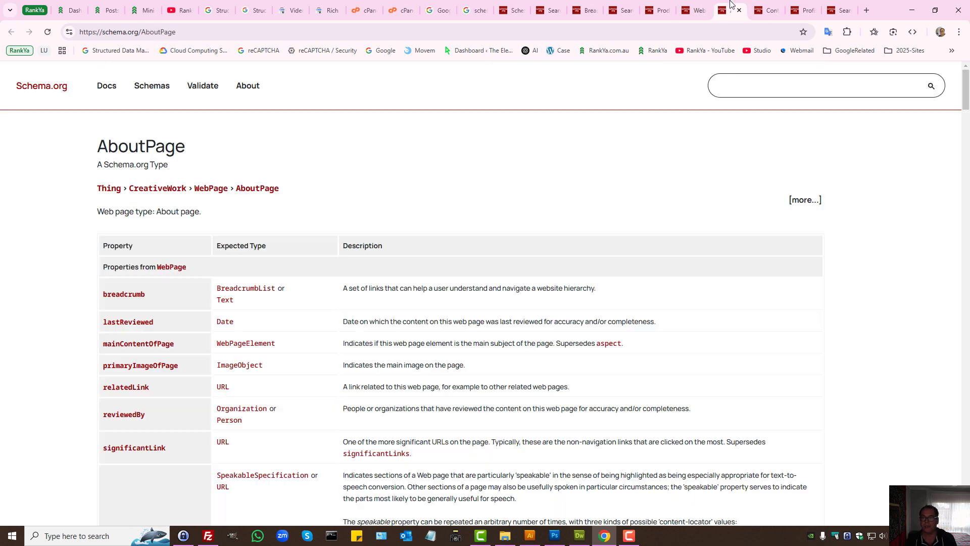
{"action": "double_click", "coordinate": [138, 148]}
{"action": "key", "text": "ctrl+Tab"}
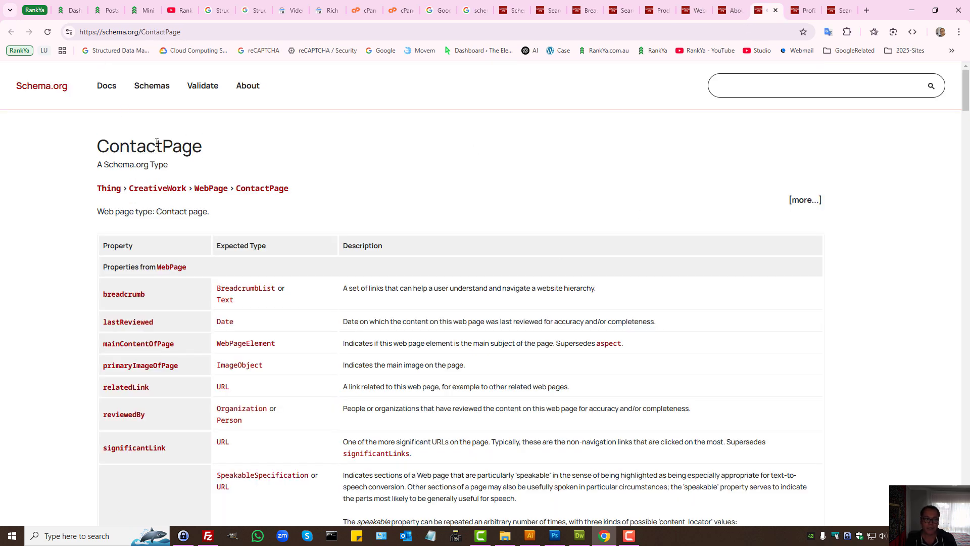
{"action": "double_click", "coordinate": [157, 143]}
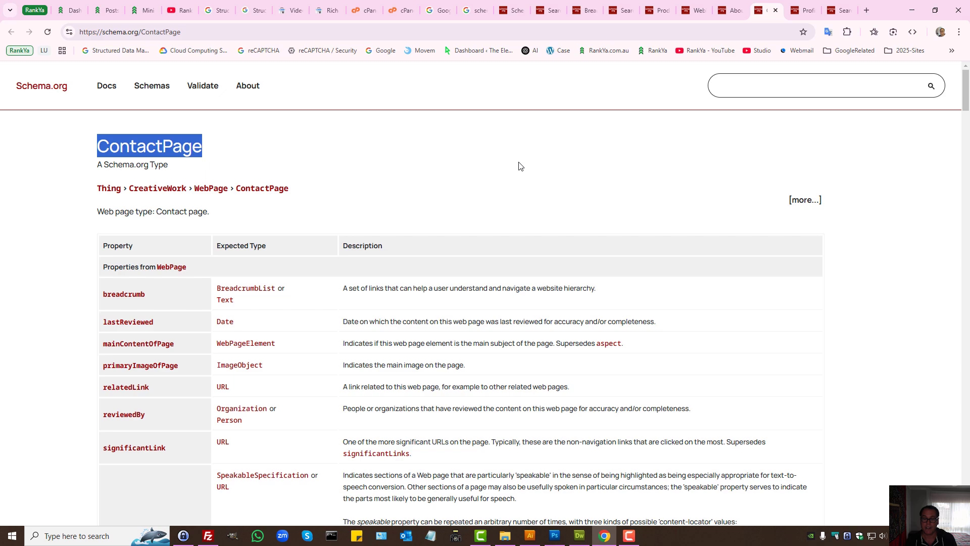
Highlight the html line of header.php in Dreamweaver, and in Chrome the matching html line in the RankYa Contact page's source.
{"action": "left_click", "coordinate": [913, 11]}
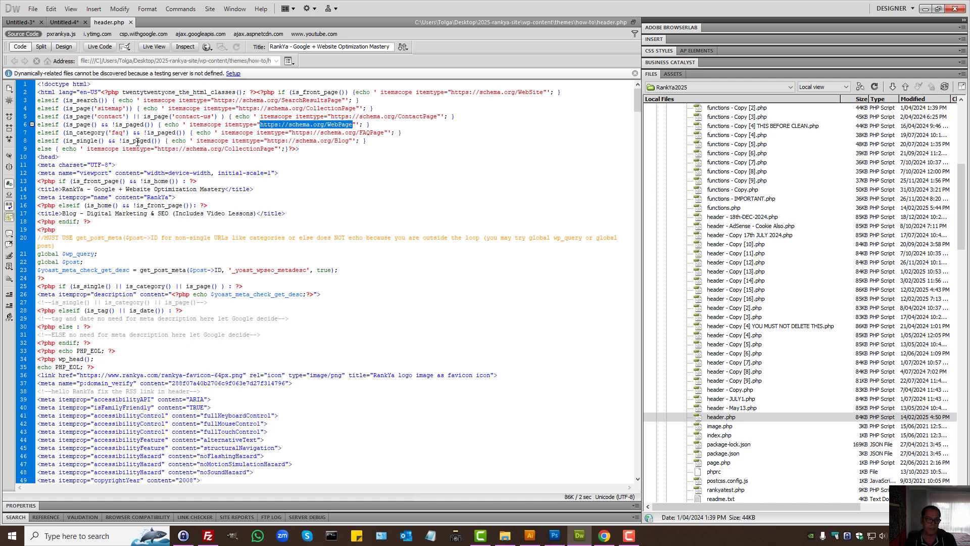
{"action": "triple_click", "coordinate": [65, 93]}
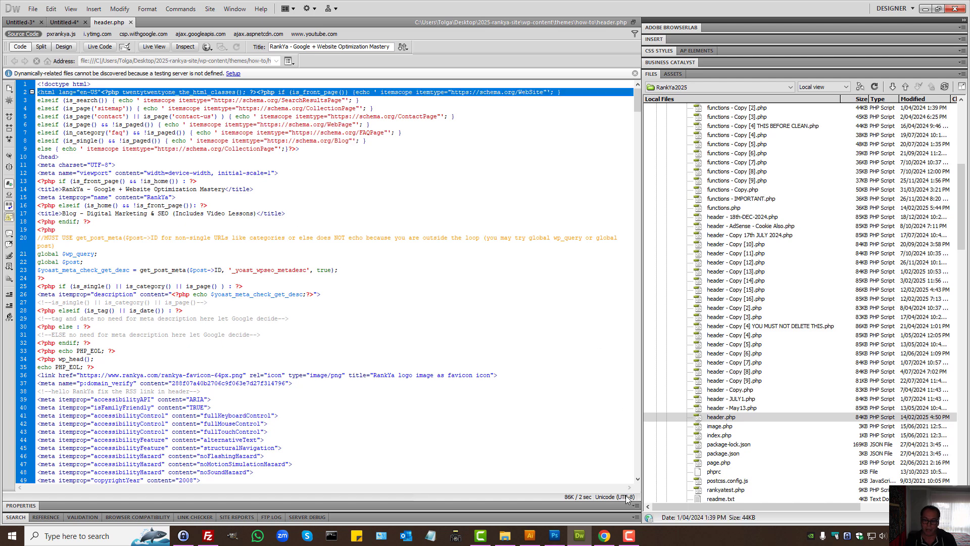
{"action": "left_click", "coordinate": [605, 536]}
{"action": "left_click", "coordinate": [142, 10]}
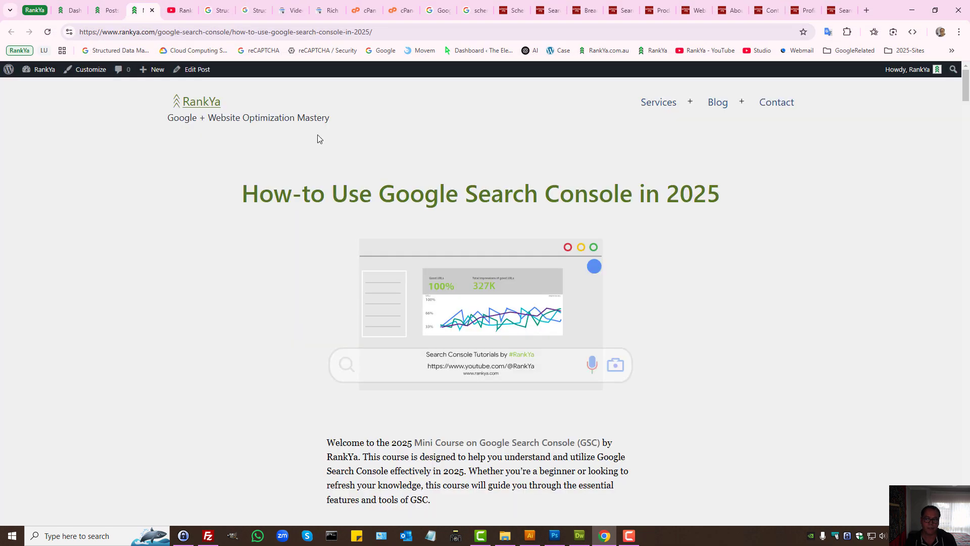
{"action": "left_click", "coordinate": [781, 115]}
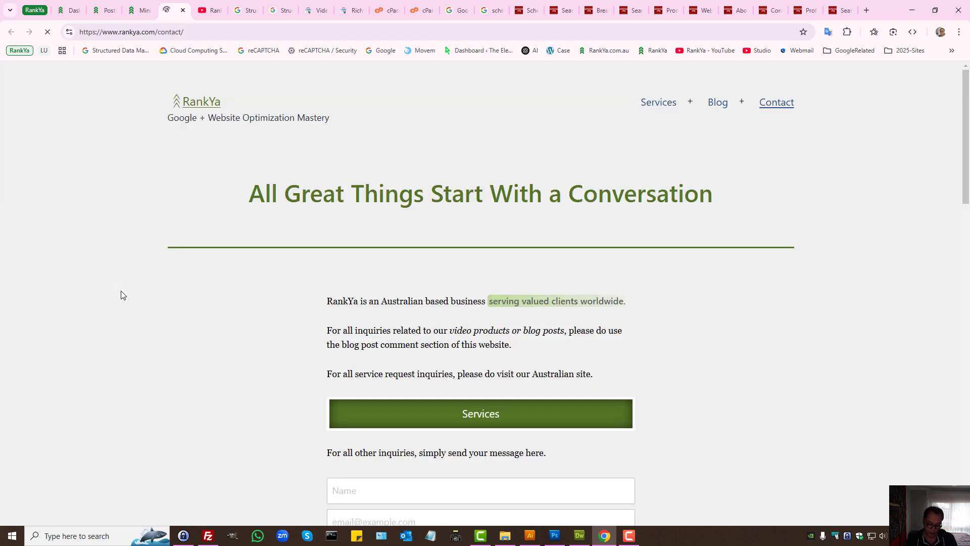
{"action": "key", "text": "ctrl+u"}
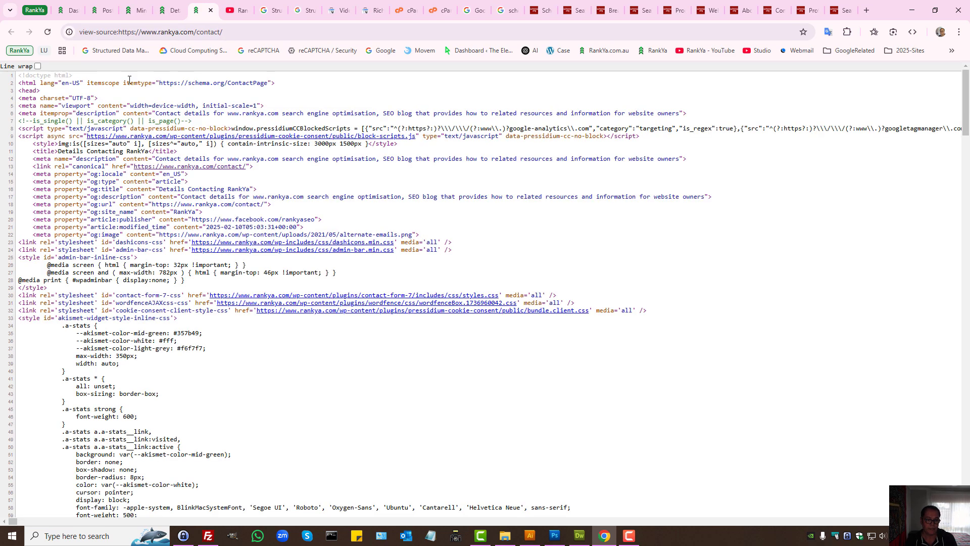
{"action": "triple_click", "coordinate": [130, 79]}
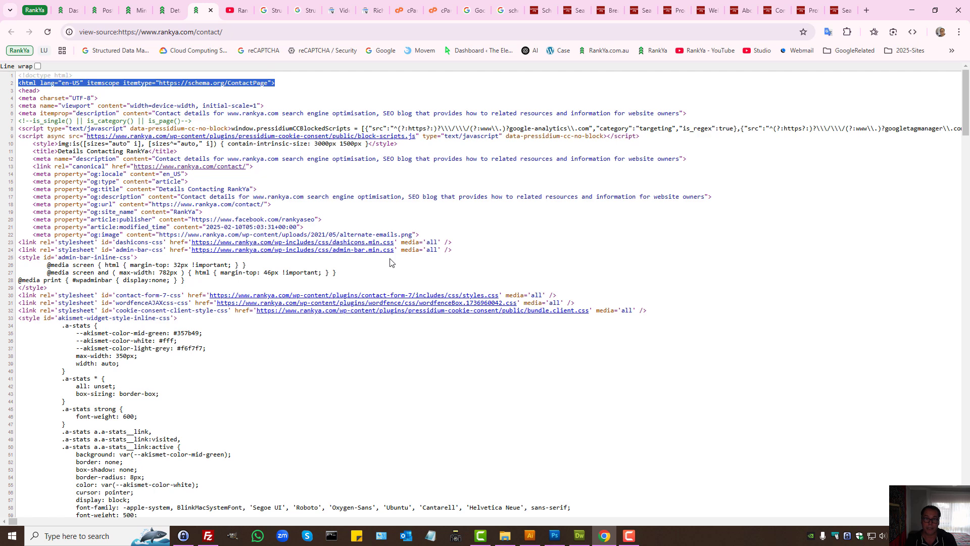
Return to header.php in Dreamweaver and highlight the itemprop meta tags for accessibility on lines 39 to 48.
{"action": "left_click", "coordinate": [580, 535]}
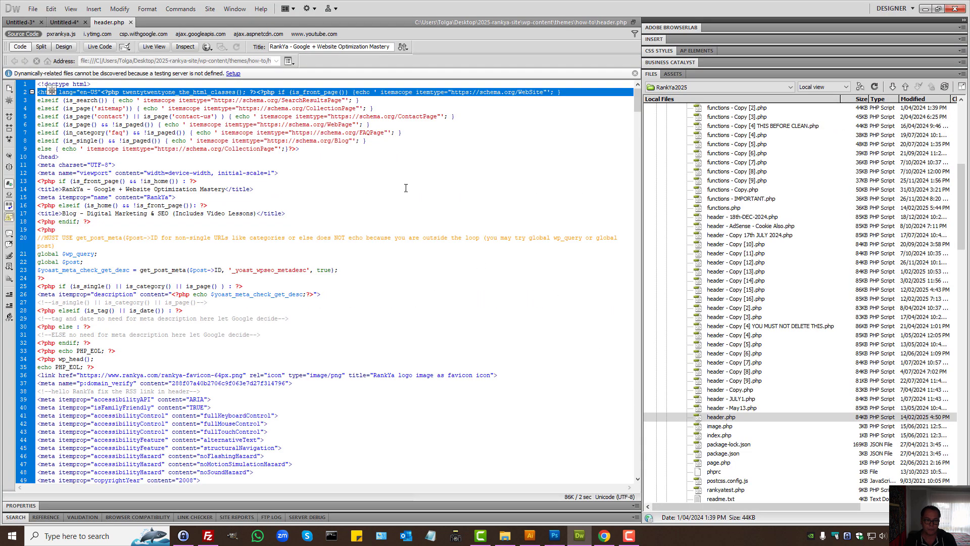
{"action": "left_click", "coordinate": [124, 164]}
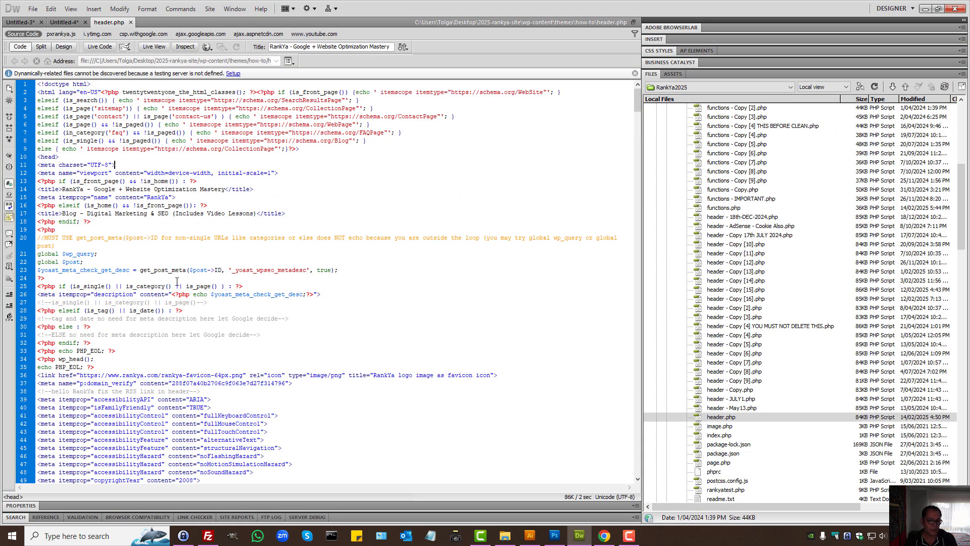
{"action": "scroll", "coordinate": [177, 282], "scroll_direction": "down", "scroll_amount": 3}
{"action": "double_click", "coordinate": [68, 366]}
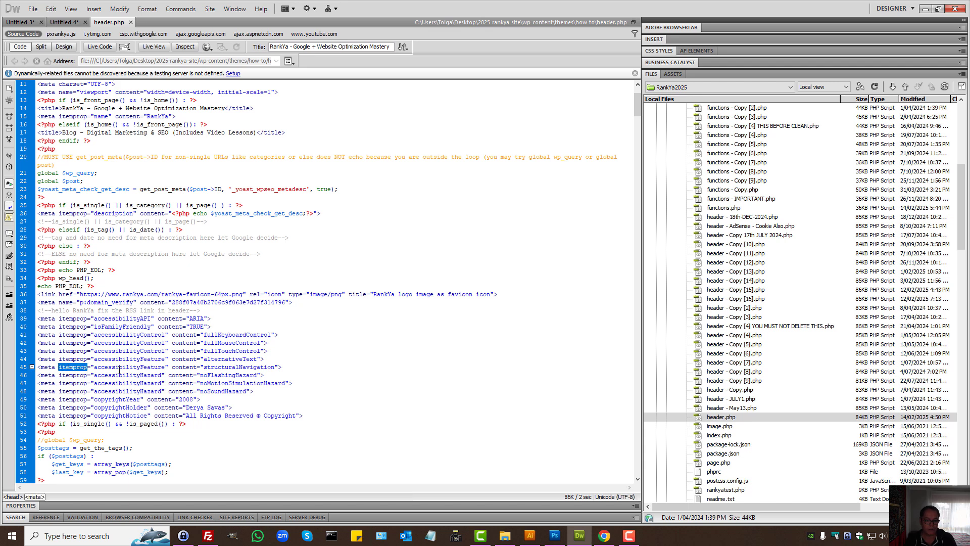
{"action": "double_click", "coordinate": [129, 367]}
{"action": "left_click", "coordinate": [231, 374]}
{"action": "left_click_drag", "start_coordinate": [275, 391], "coordinate": [13, 320]}
{"action": "left_click", "coordinate": [120, 271]}
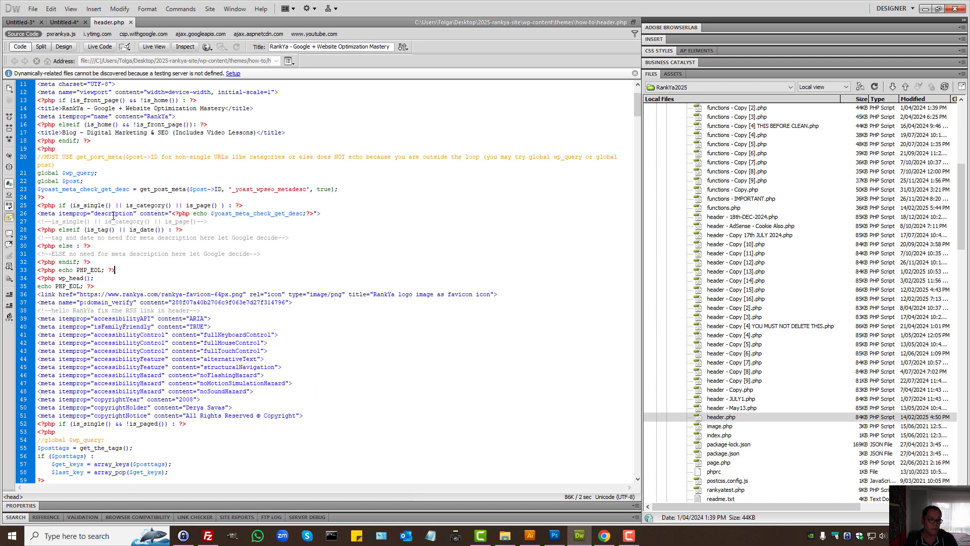
Highlight the itemprop attribute and its description value on line 26, and return to the start of header.php.
{"action": "double_click", "coordinate": [72, 214]}
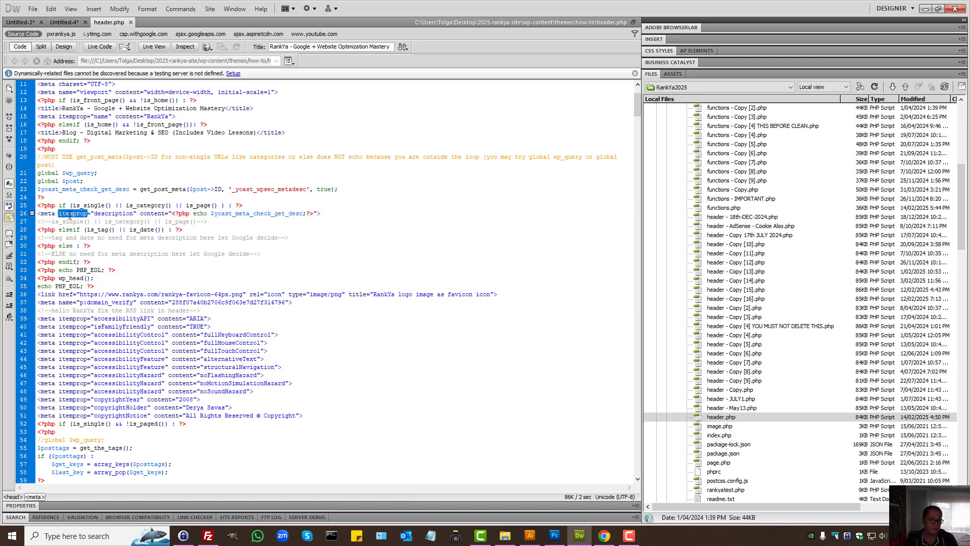
{"action": "double_click", "coordinate": [107, 215]}
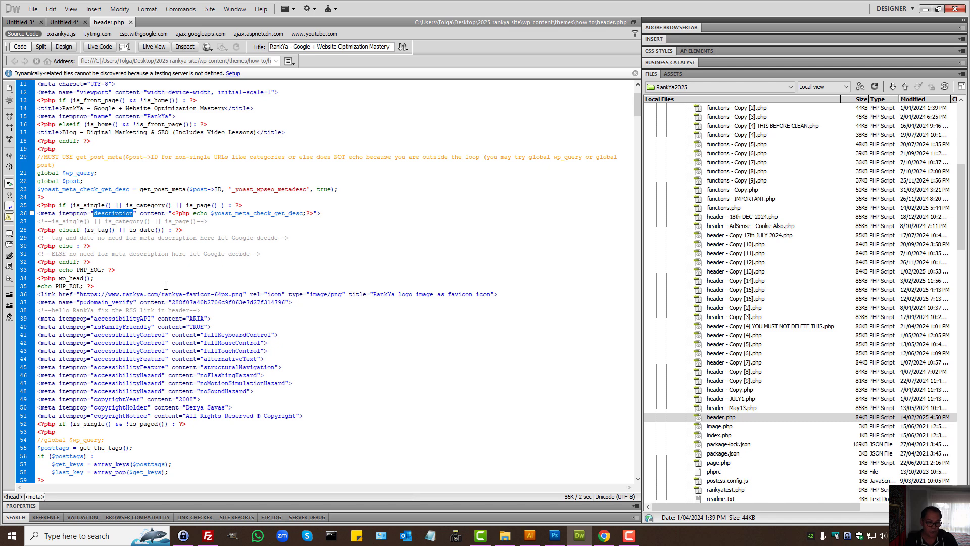
{"action": "scroll", "coordinate": [204, 356], "scroll_direction": "up", "scroll_amount": 4}
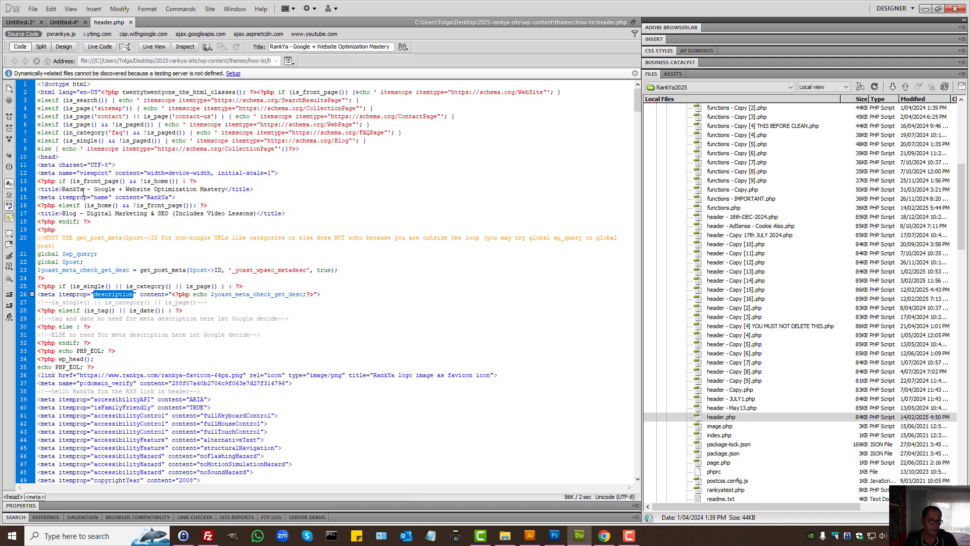
Highlight the itemprop value name on line 15 of header.php, and the whole meta tag on that line.
{"action": "double_click", "coordinate": [101, 197]}
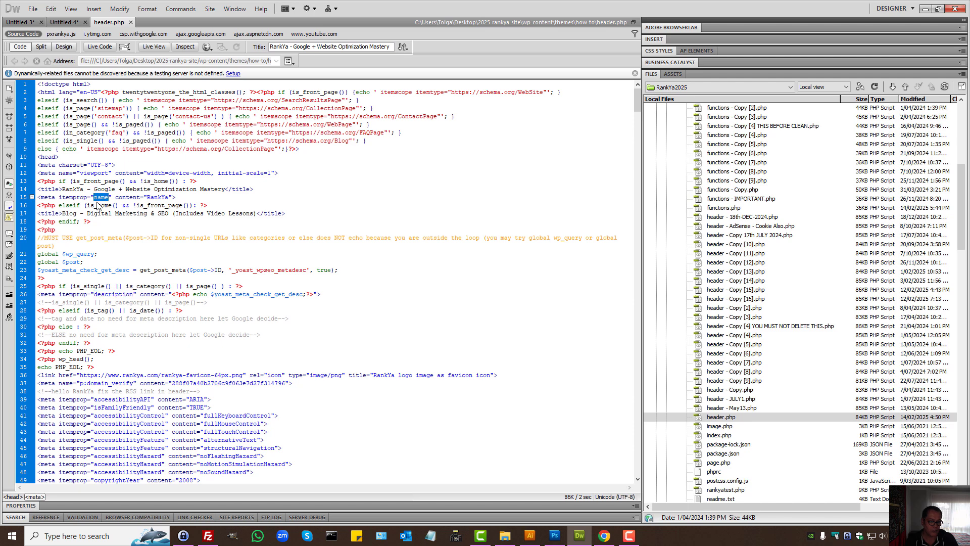
{"action": "left_click", "coordinate": [23, 194]}
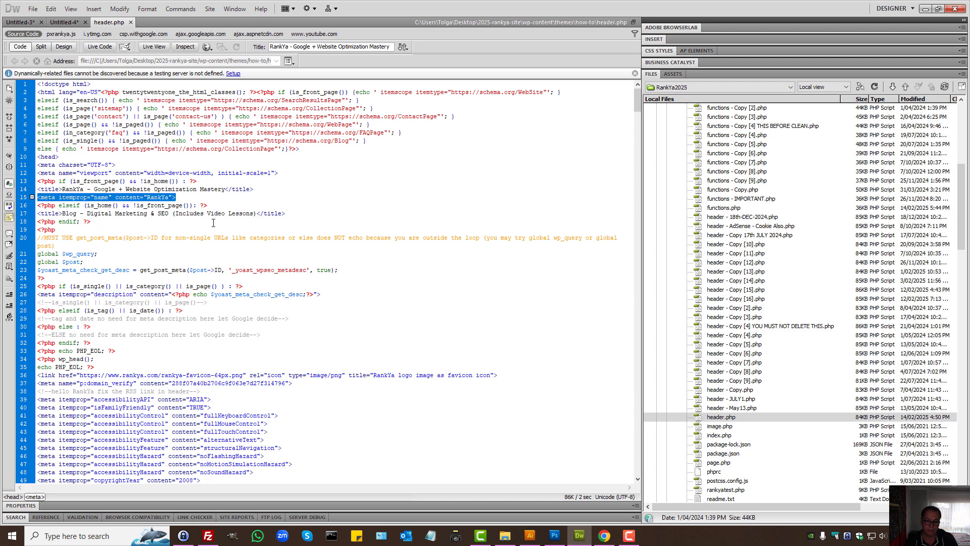
Switch to Chrome and open the Business details guide under Local features in the Google Search Central documentation.
{"action": "left_click", "coordinate": [603, 534]}
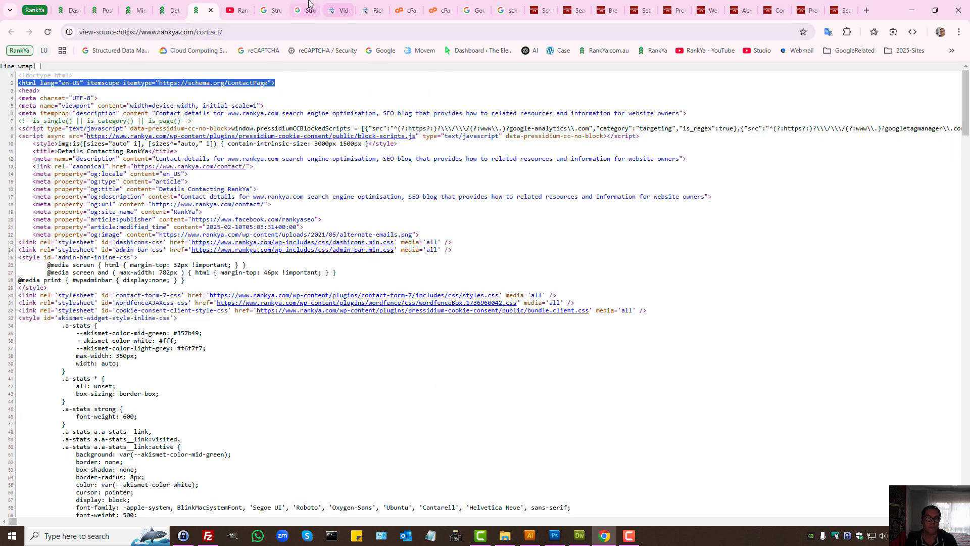
{"action": "left_click", "coordinate": [283, 6]}
{"action": "left_click", "coordinate": [306, 10]}
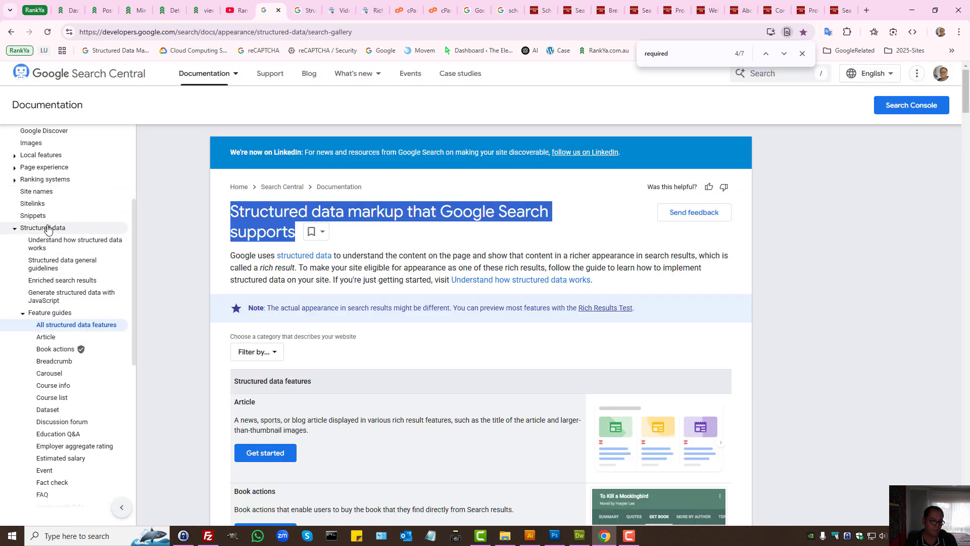
{"action": "scroll", "coordinate": [65, 241], "scroll_direction": "up", "scroll_amount": 3}
{"action": "left_click", "coordinate": [36, 324]}
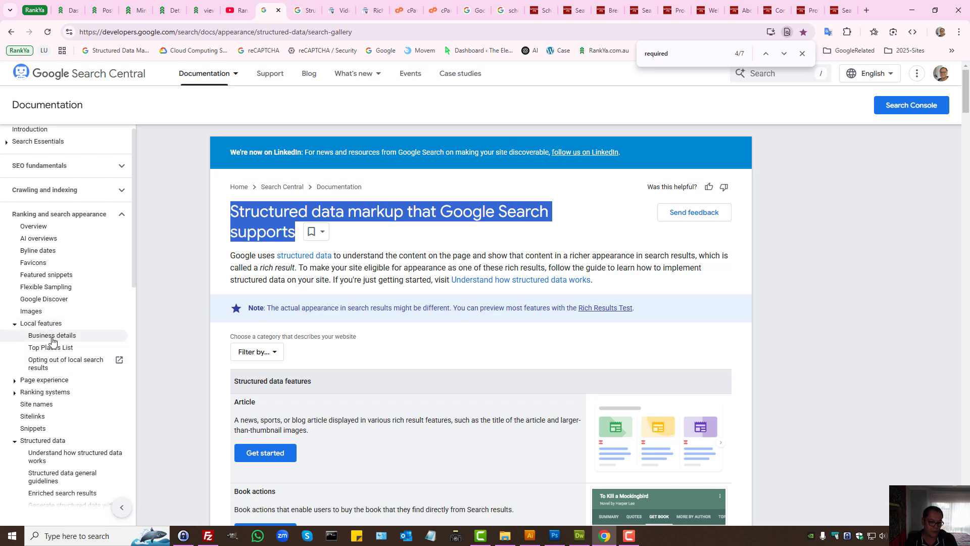
{"action": "left_click", "coordinate": [53, 340]}
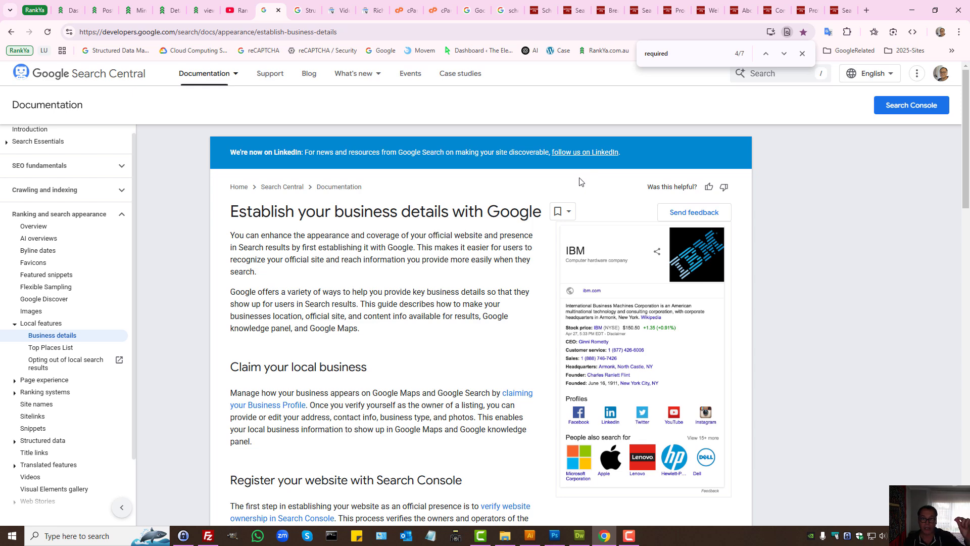
Search Schema.org for "thing" and open the Thing type definition.
{"action": "left_click", "coordinate": [608, 11]}
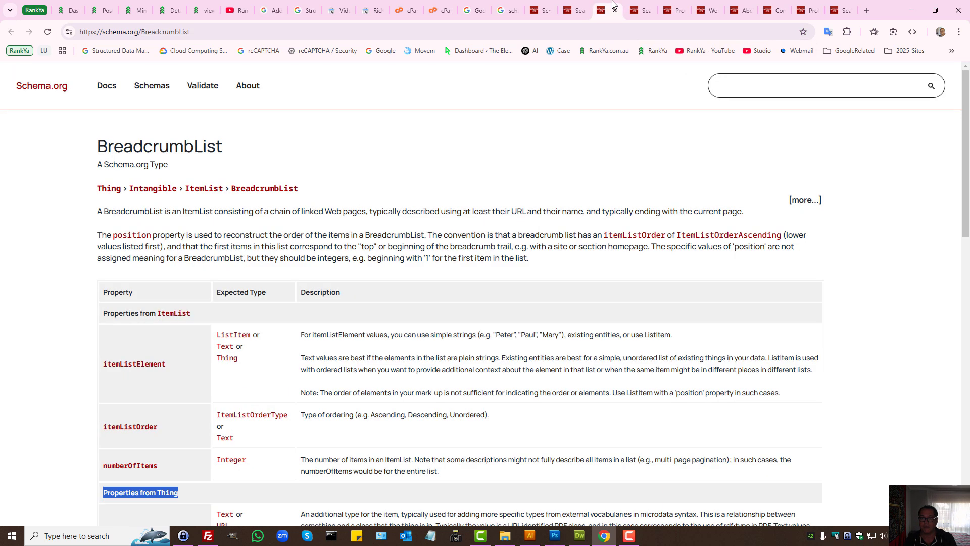
{"action": "left_click", "coordinate": [742, 88]}
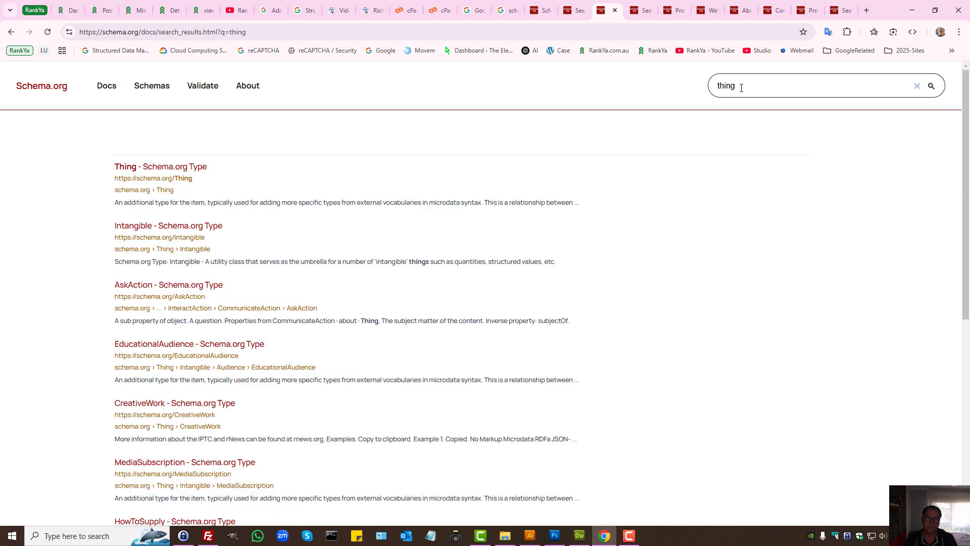
{"action": "double_click", "coordinate": [723, 88]}
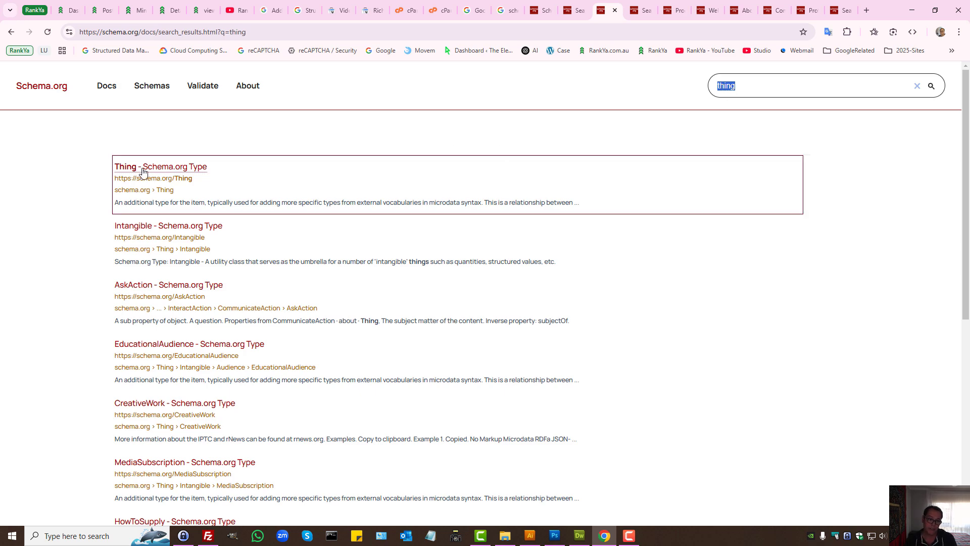
{"action": "left_click", "coordinate": [127, 167]}
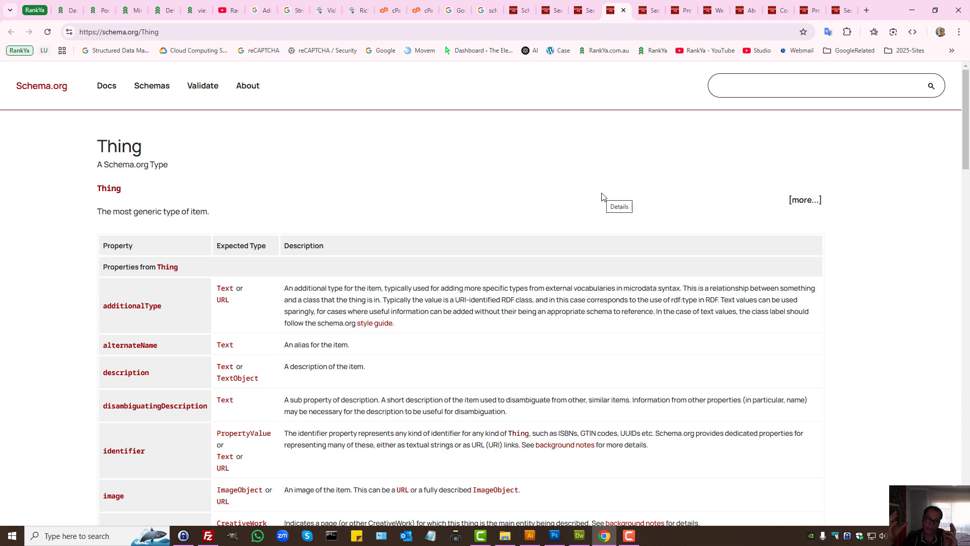
Return to Dreamweaver, look through the meta tags further down header.php, and open functions.php from the theme files.
{"action": "left_click", "coordinate": [913, 11]}
{"action": "scroll", "coordinate": [205, 295], "scroll_direction": "down", "scroll_amount": 20}
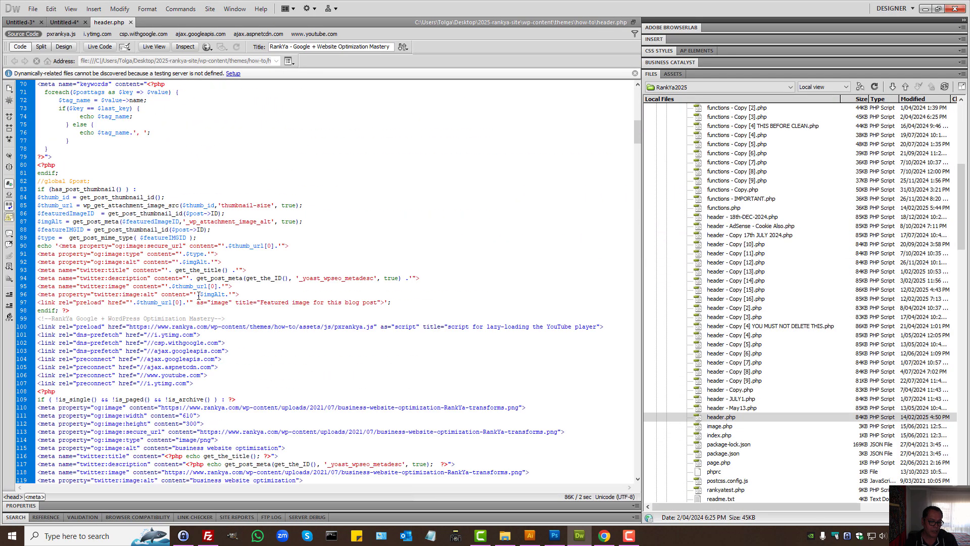
{"action": "scroll", "coordinate": [208, 292], "scroll_direction": "down", "scroll_amount": 7}
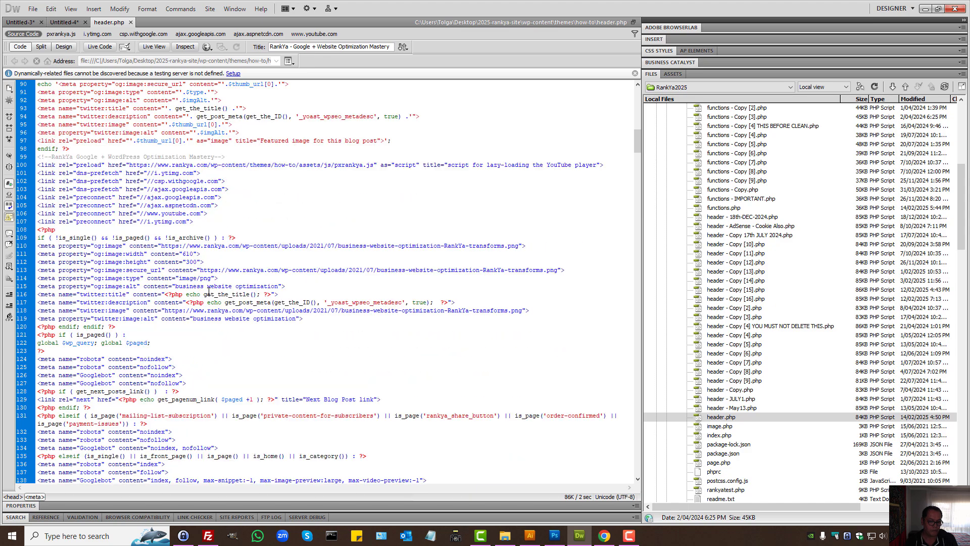
{"action": "left_click", "coordinate": [718, 209]}
{"action": "double_click", "coordinate": [718, 209]}
Find the RankYaBlogPosting function in functions.php, highlight its name, and view the code that follows.
{"action": "scroll", "coordinate": [125, 339], "scroll_direction": "down", "scroll_amount": 20}
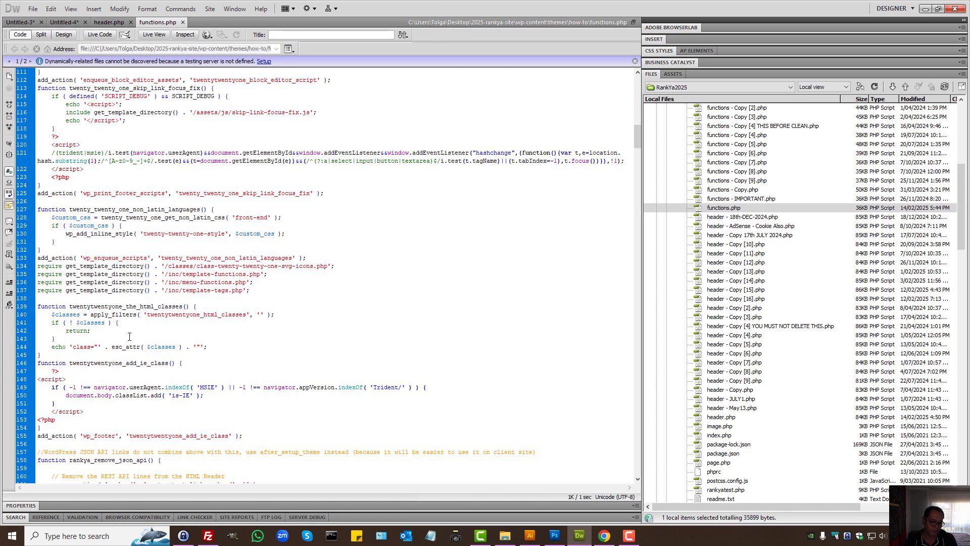
{"action": "scroll", "coordinate": [125, 338], "scroll_direction": "down", "scroll_amount": 20}
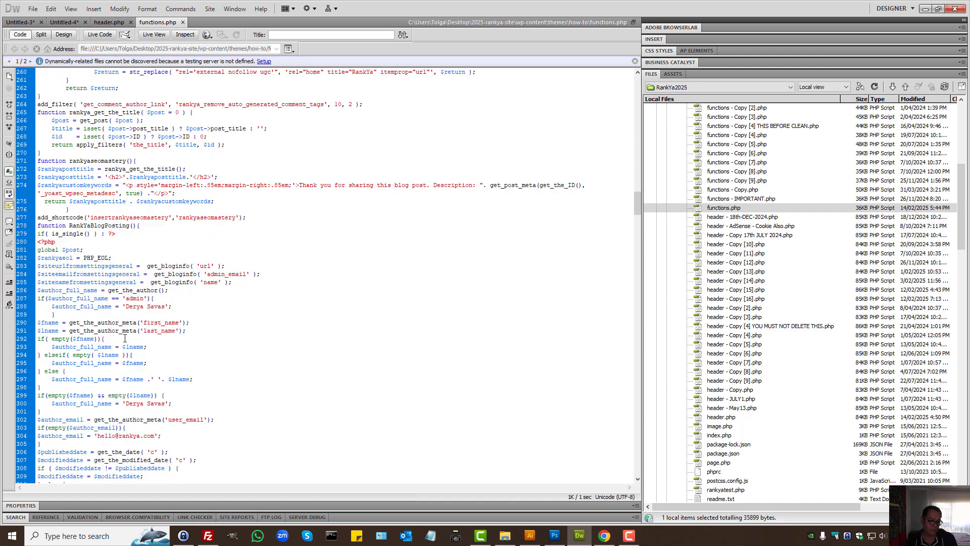
{"action": "scroll", "coordinate": [125, 338], "scroll_direction": "up", "scroll_amount": 13}
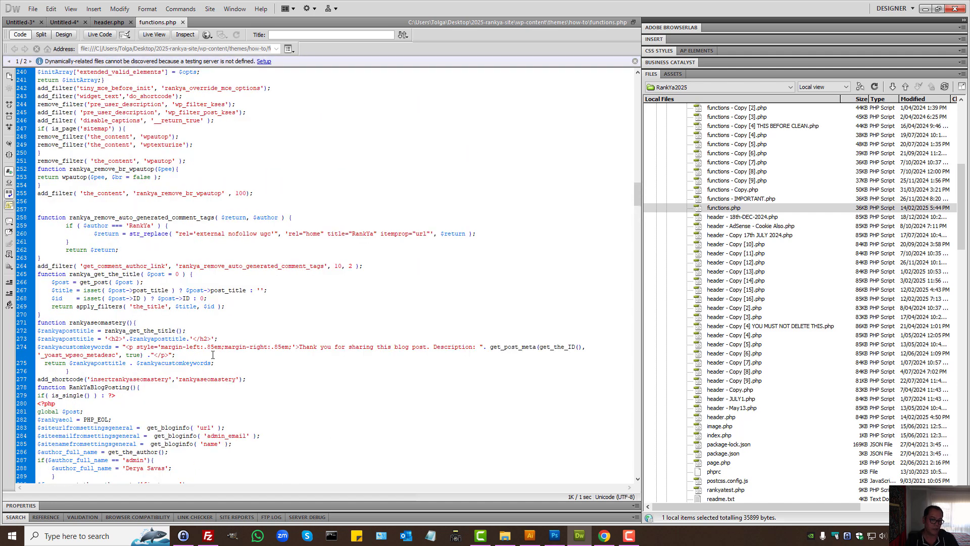
{"action": "scroll", "coordinate": [212, 356], "scroll_direction": "down", "scroll_amount": 3}
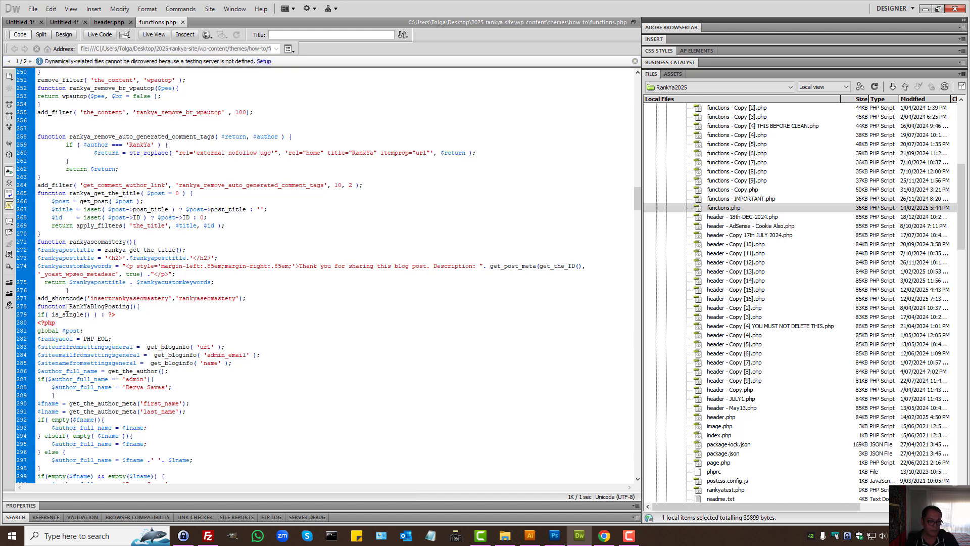
{"action": "left_click_drag", "start_coordinate": [66, 308], "coordinate": [139, 310]}
{"action": "left_click", "coordinate": [150, 309]}
{"action": "scroll", "coordinate": [242, 327], "scroll_direction": "down", "scroll_amount": 3}
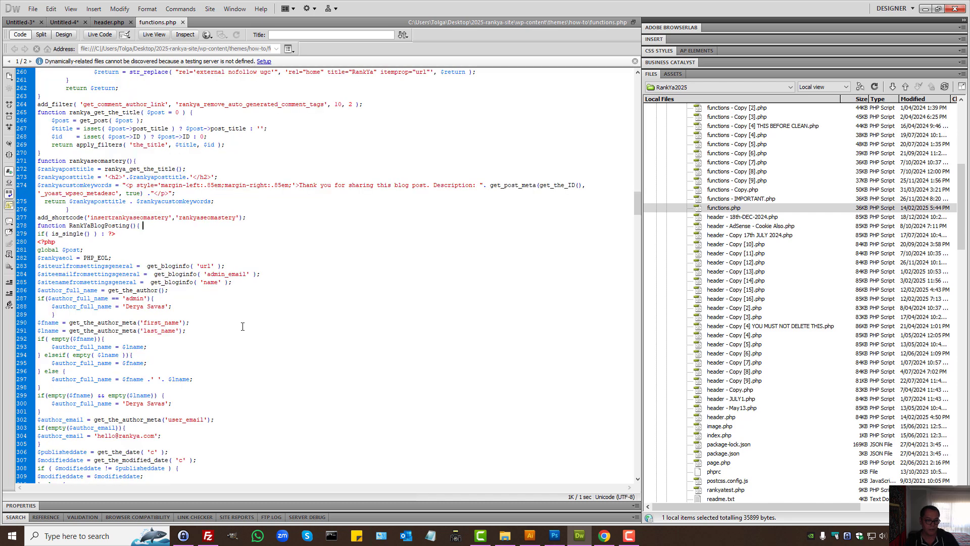
{"action": "left_click", "coordinate": [604, 536]}
{"action": "left_click", "coordinate": [144, 6]}
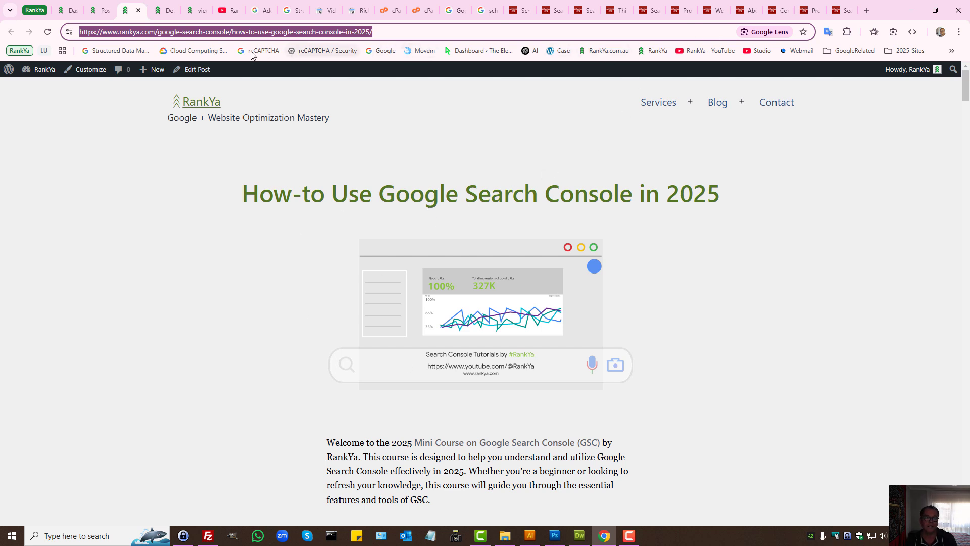
{"action": "left_click", "coordinate": [355, 7]}
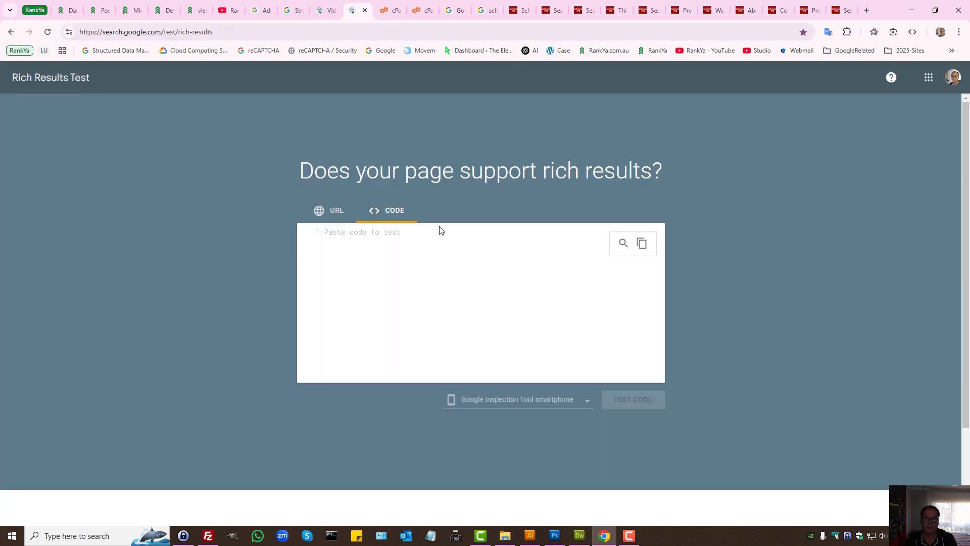
{"action": "left_click", "coordinate": [340, 216]}
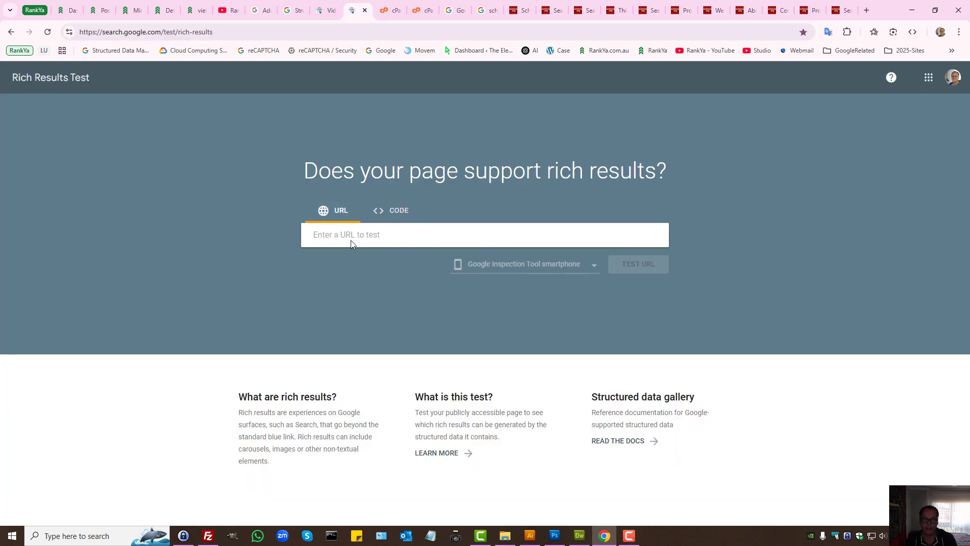
{"action": "type", "text": "https://www.rankya.com/google-search-console/how-to-use-google-search-console-in-2025/"}
{"action": "left_click", "coordinate": [641, 264]}
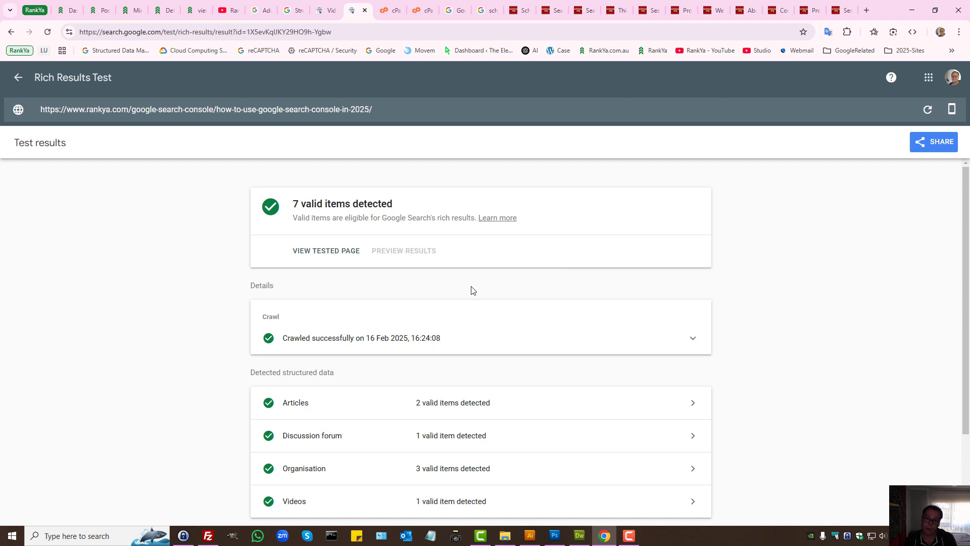
Review the test results, highlighting the valid items heading and checking the tested URL and the detected structured data types.
{"action": "scroll", "coordinate": [472, 290], "scroll_direction": "down", "scroll_amount": 2}
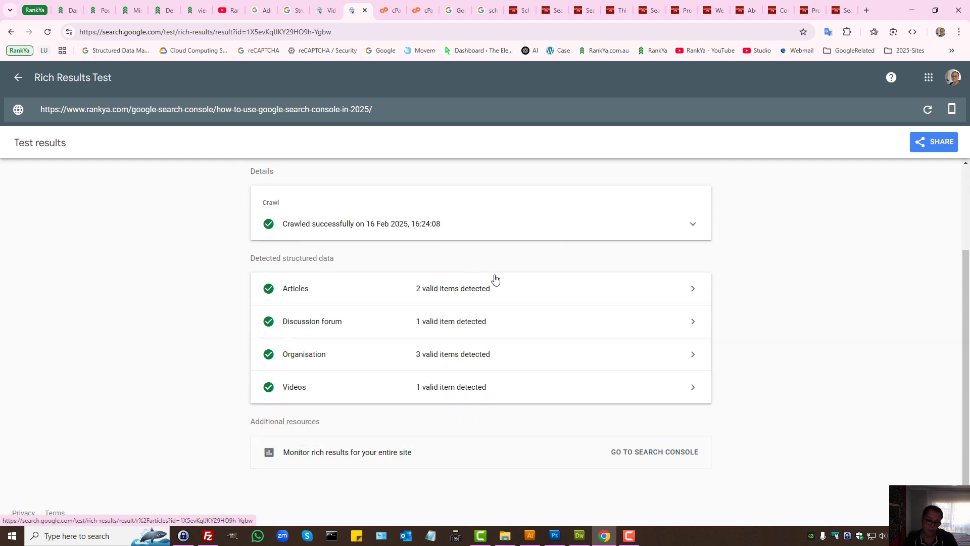
{"action": "scroll", "coordinate": [580, 275], "scroll_direction": "up", "scroll_amount": 2}
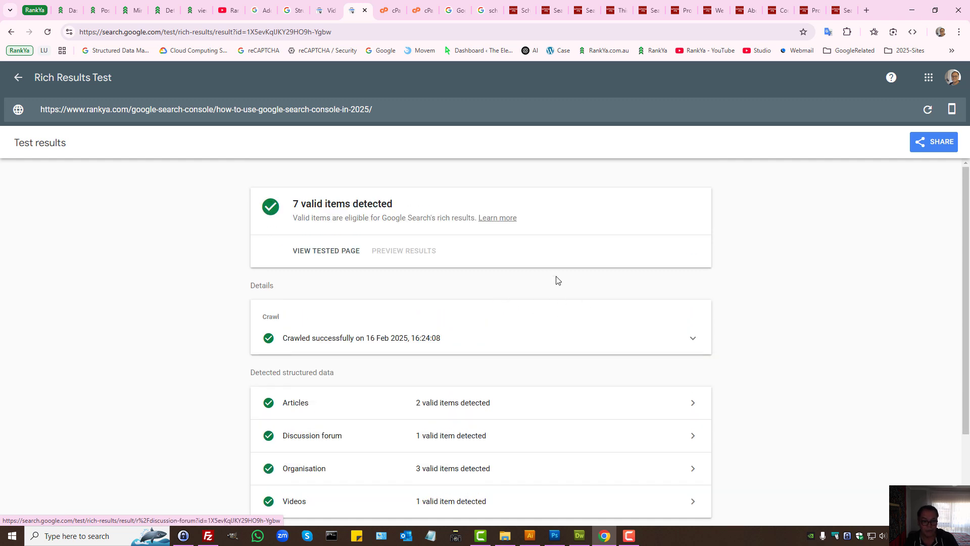
{"action": "triple_click", "coordinate": [310, 202]}
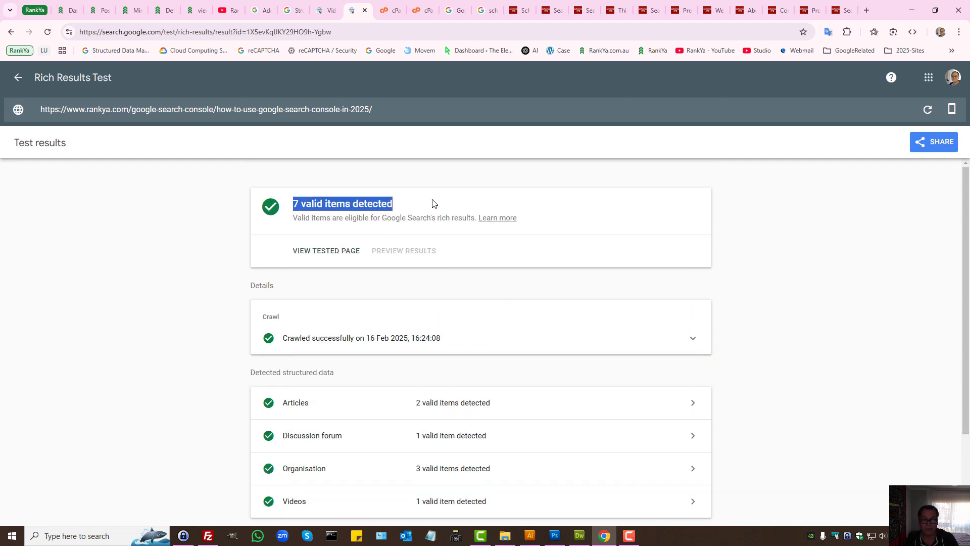
{"action": "left_click", "coordinate": [435, 202]}
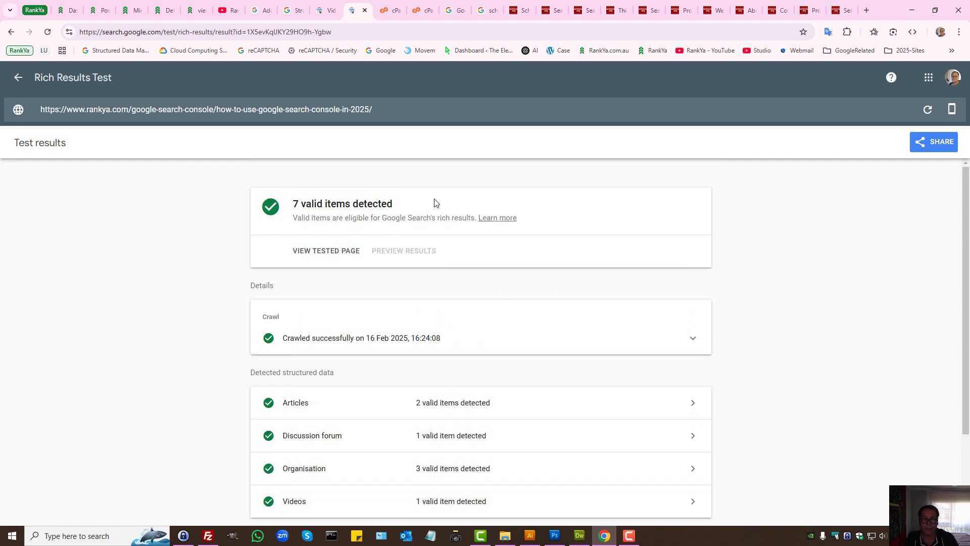
{"action": "left_click", "coordinate": [206, 111]}
{"action": "left_click", "coordinate": [162, 259]}
{"action": "scroll", "coordinate": [300, 368], "scroll_direction": "down", "scroll_amount": 2}
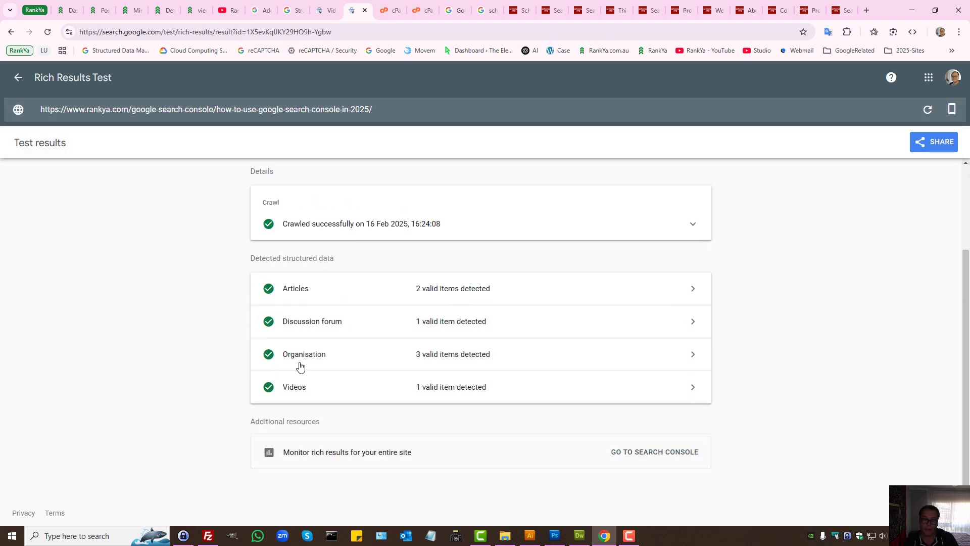
{"action": "scroll", "coordinate": [323, 283], "scroll_direction": "up", "scroll_amount": 2}
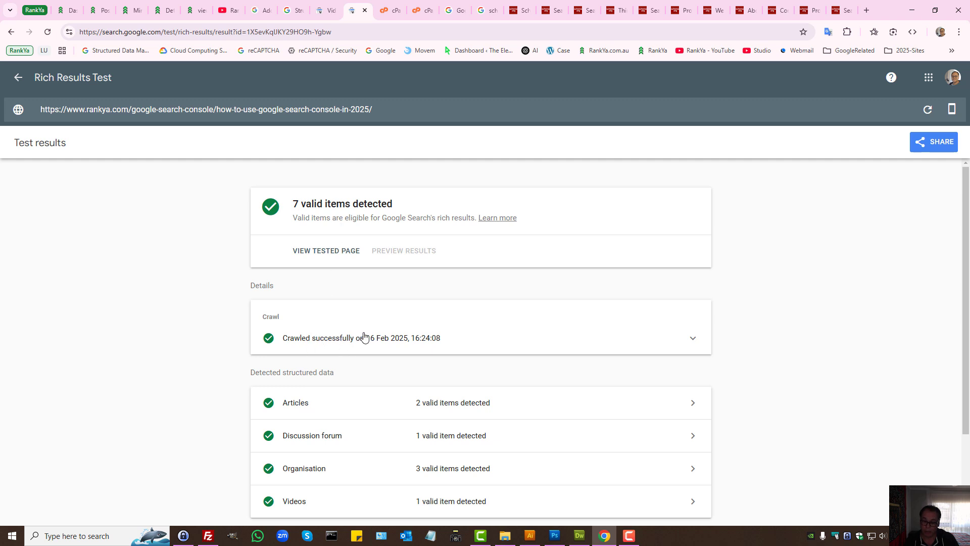
{"action": "scroll", "coordinate": [448, 338], "scroll_direction": "down", "scroll_amount": 2}
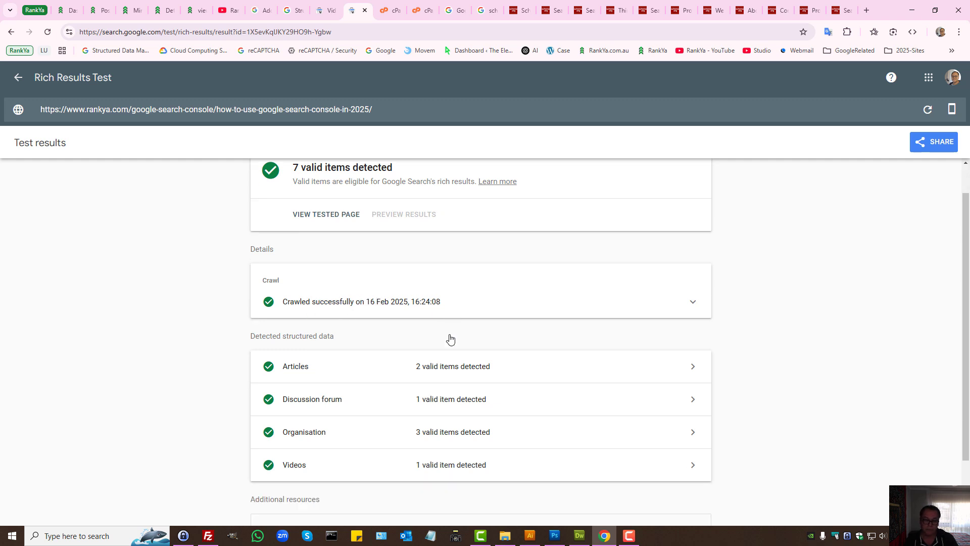
Open the Articles result, look through the tested page's HTML, screenshot and additional information, and close the tested page view.
{"action": "left_click", "coordinate": [338, 289]}
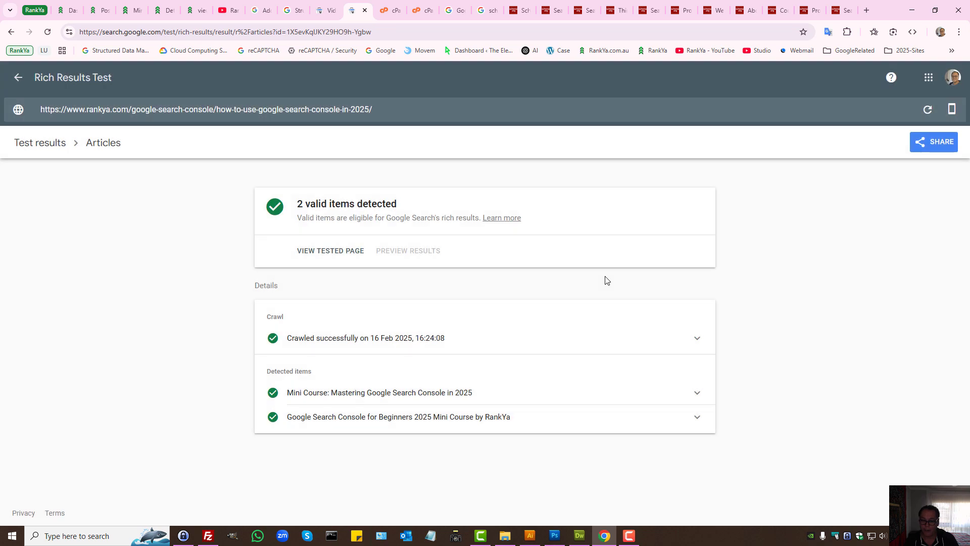
{"action": "left_click", "coordinate": [326, 252]}
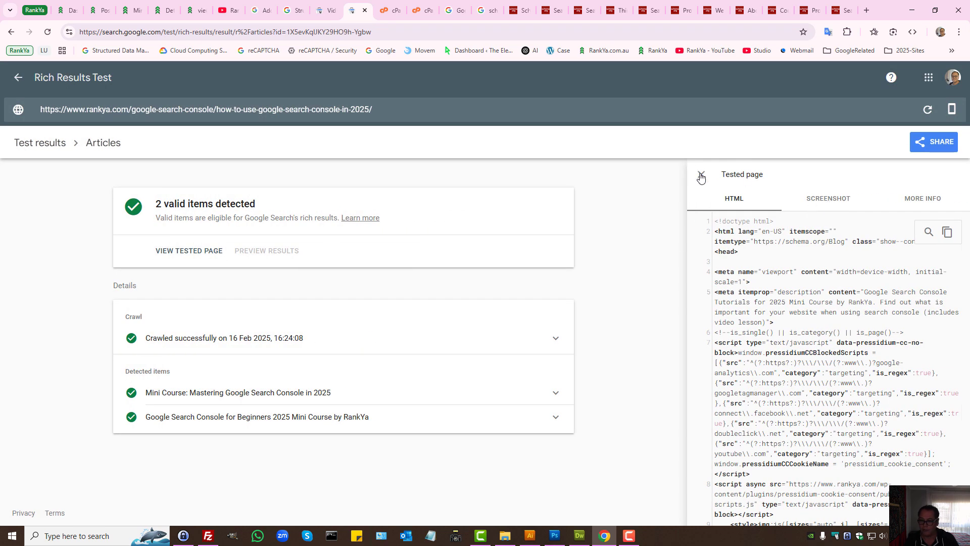
{"action": "left_click", "coordinate": [826, 199]}
{"action": "left_click", "coordinate": [905, 204]}
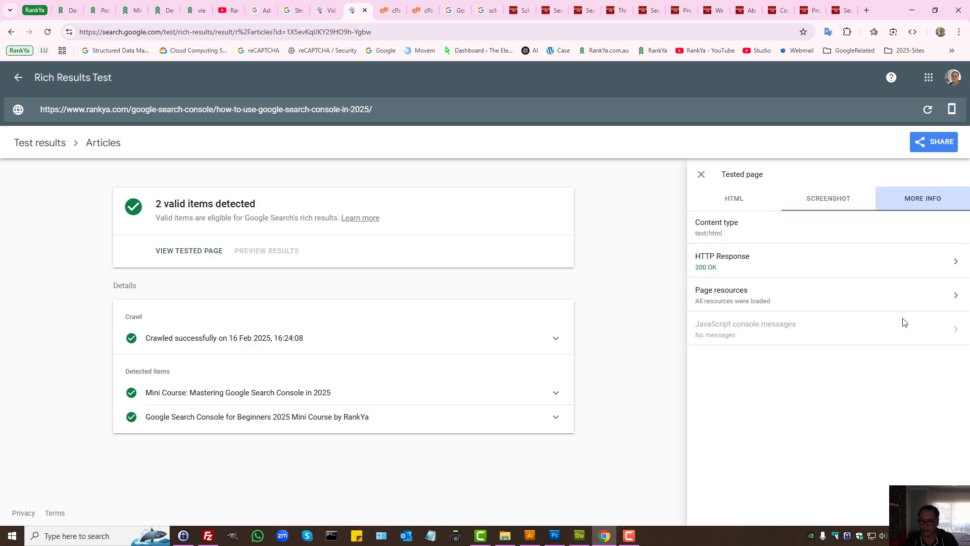
{"action": "left_click", "coordinate": [735, 198]}
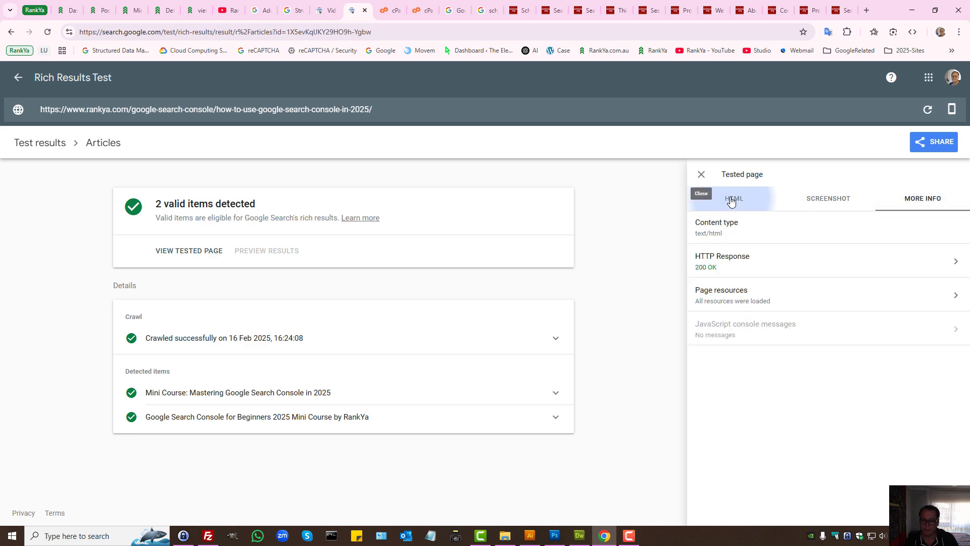
{"action": "left_click", "coordinate": [701, 175]}
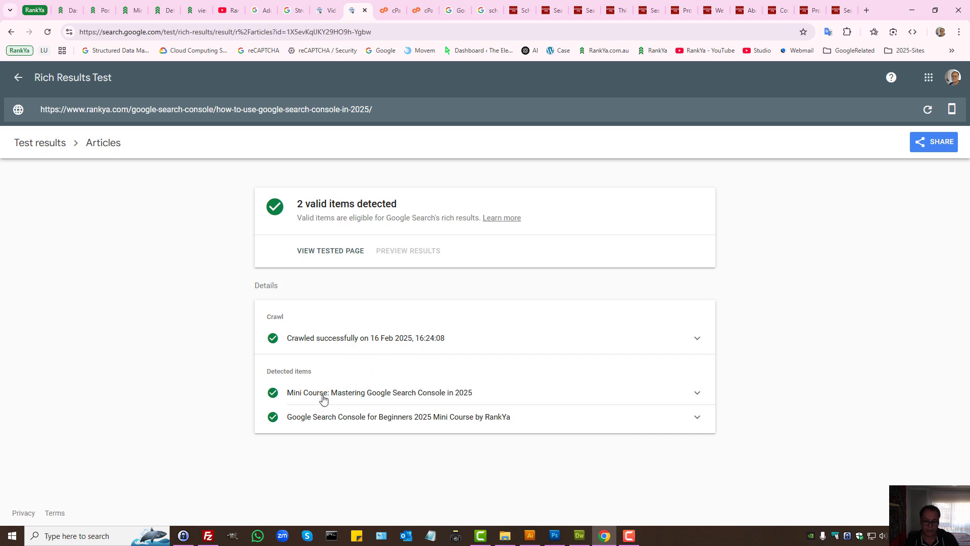
Expand the item "Mini Course: Mastering Google Search Console in 2025" and show its BlogPosting type in the tested page's HTML.
{"action": "left_click", "coordinate": [353, 397]}
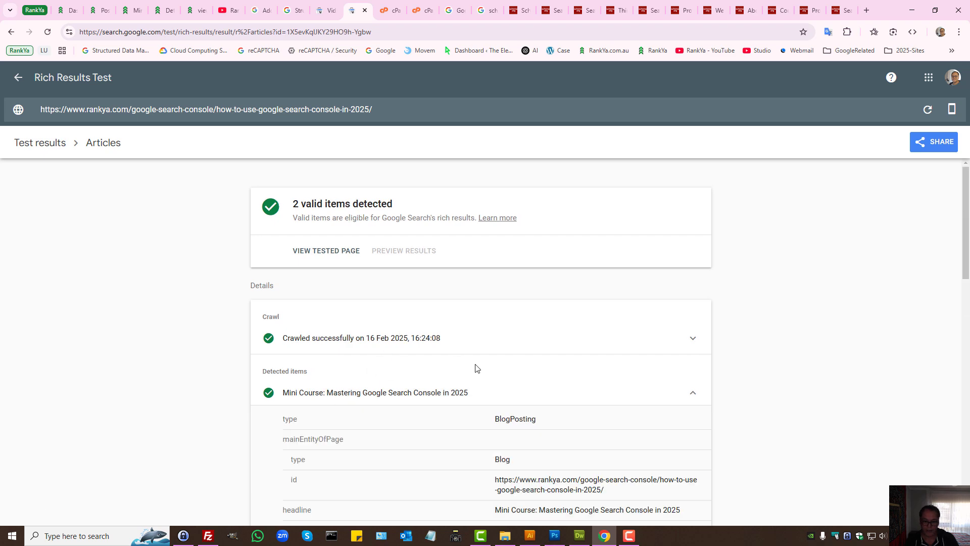
{"action": "scroll", "coordinate": [475, 367], "scroll_direction": "down", "scroll_amount": 3}
{"action": "left_click", "coordinate": [507, 256]}
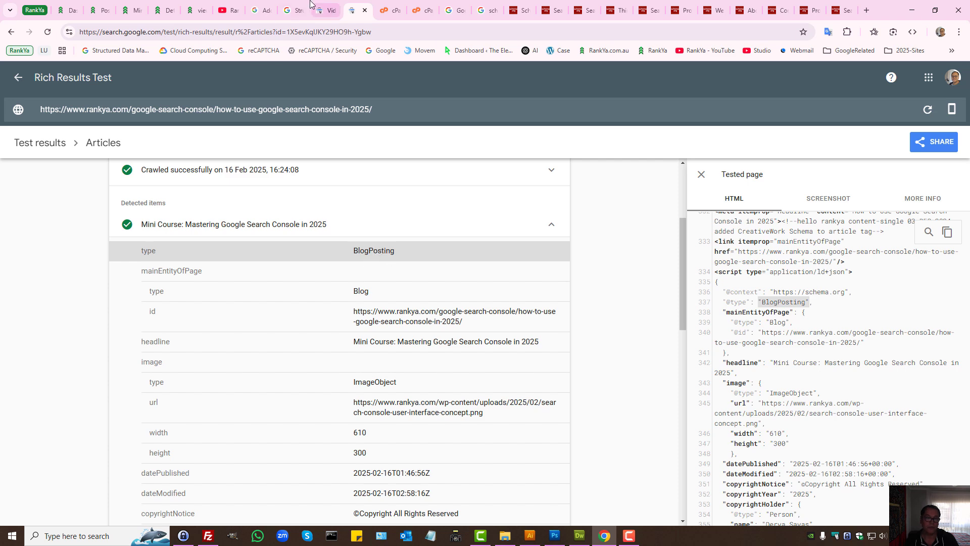
Open the Article structured data feature guide in the Search Central documentation and highlight Article and BlogPosting in its title.
{"action": "left_click", "coordinate": [297, 11]}
{"action": "left_click", "coordinate": [260, 9]}
{"action": "left_click_drag", "start_coordinate": [267, 4], "coordinate": [300, 6]}
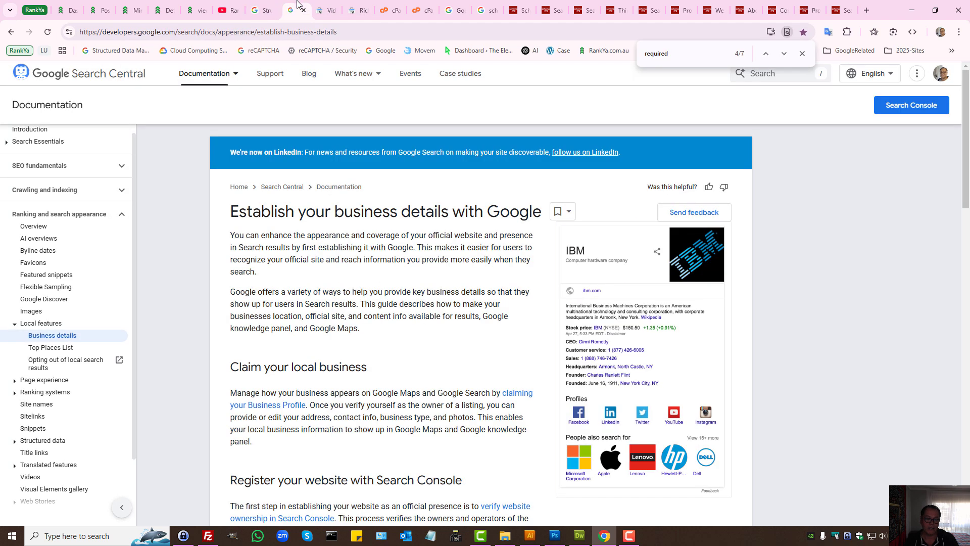
{"action": "scroll", "coordinate": [45, 385], "scroll_direction": "down", "scroll_amount": 3}
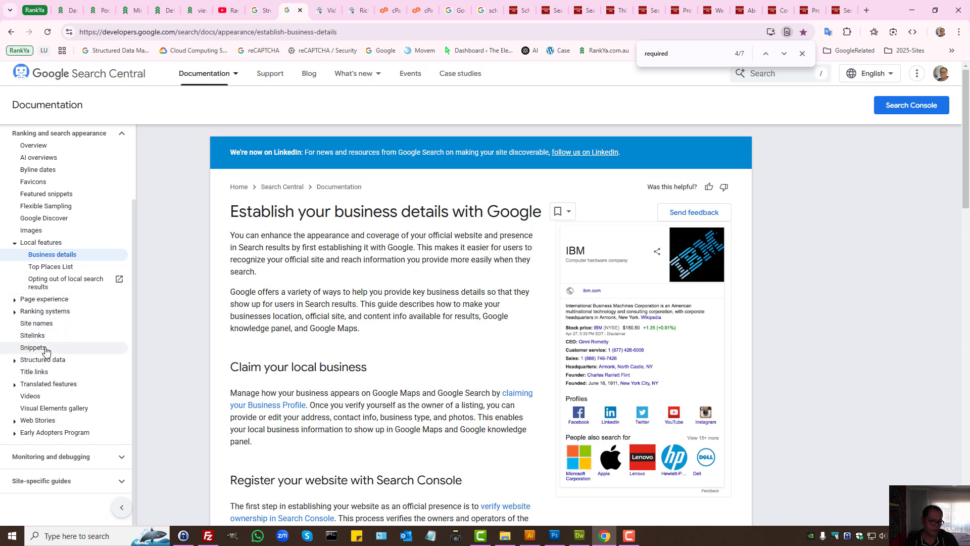
{"action": "left_click", "coordinate": [38, 360]}
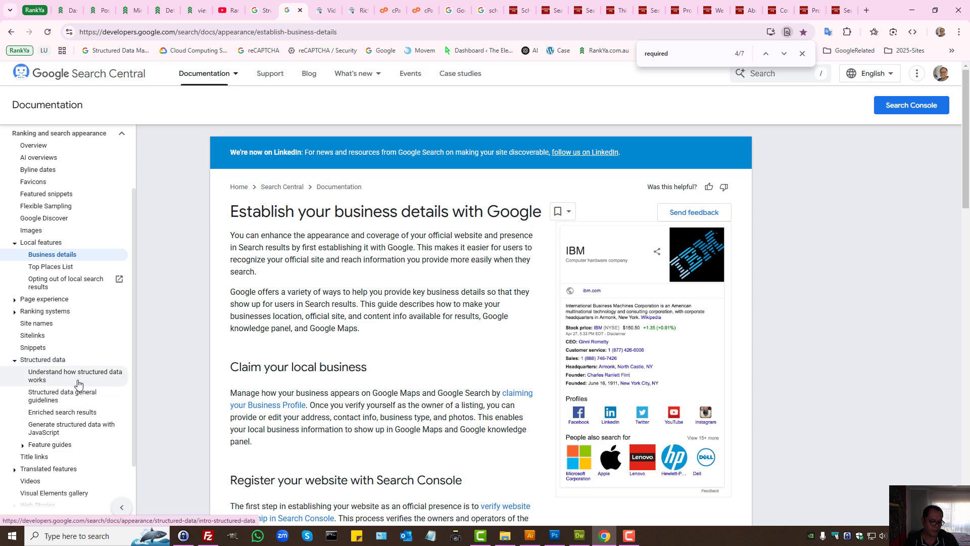
{"action": "scroll", "coordinate": [48, 375], "scroll_direction": "down", "scroll_amount": 2}
{"action": "left_click", "coordinate": [50, 360]}
{"action": "left_click", "coordinate": [51, 386]}
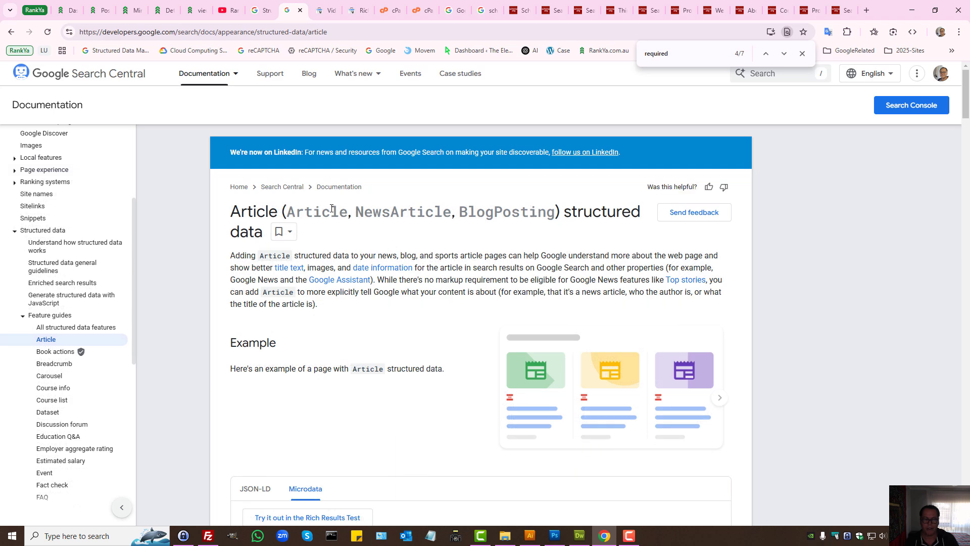
{"action": "double_click", "coordinate": [314, 211]}
{"action": "double_click", "coordinate": [481, 212]}
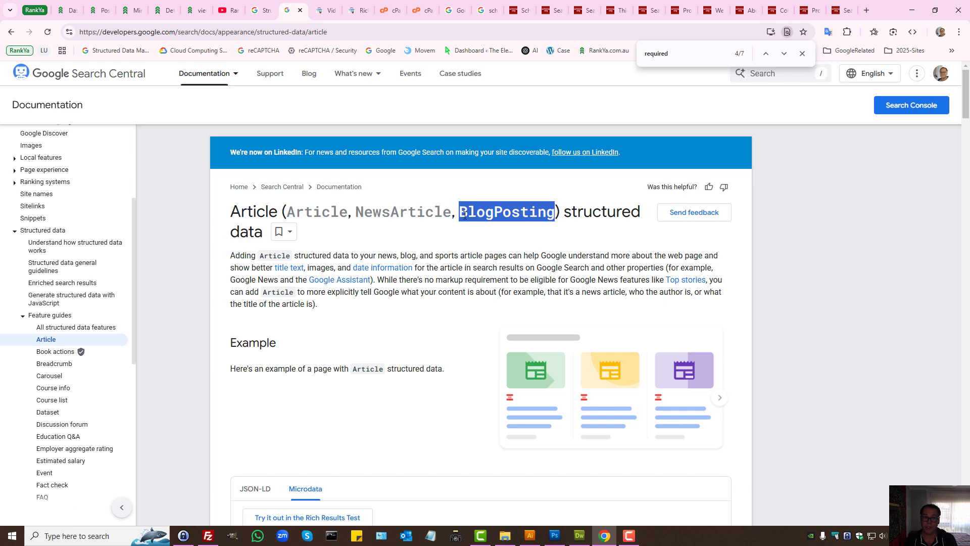
Return to the Rich Results Test, close the tested page view and go back to the overall test results.
{"action": "left_click", "coordinate": [359, 10]}
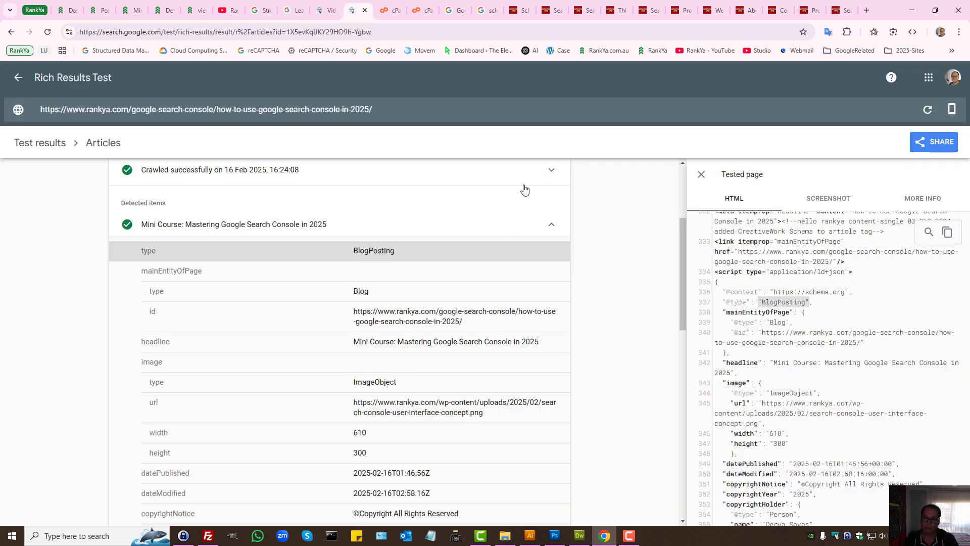
{"action": "left_click", "coordinate": [700, 175]}
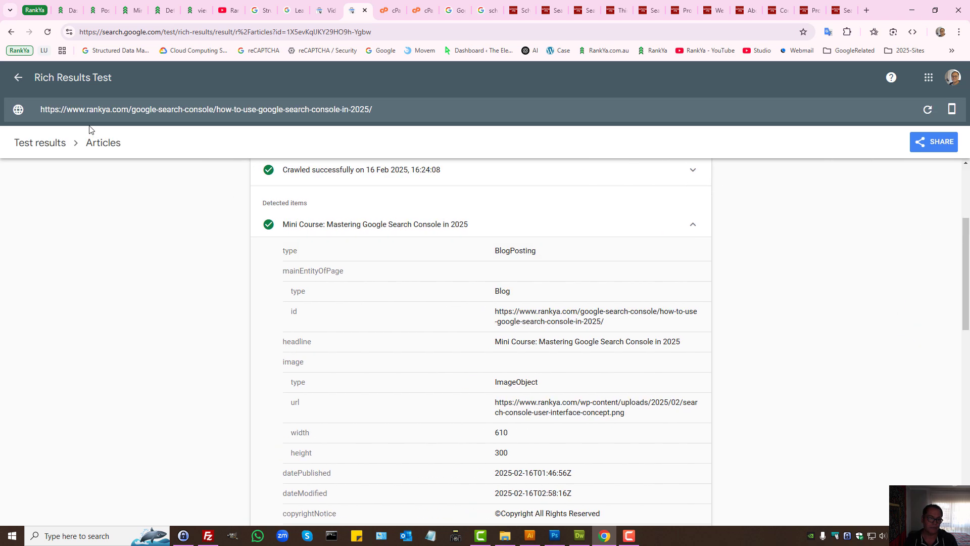
{"action": "left_click", "coordinate": [47, 144]}
{"action": "scroll", "coordinate": [390, 342], "scroll_direction": "down", "scroll_amount": 3}
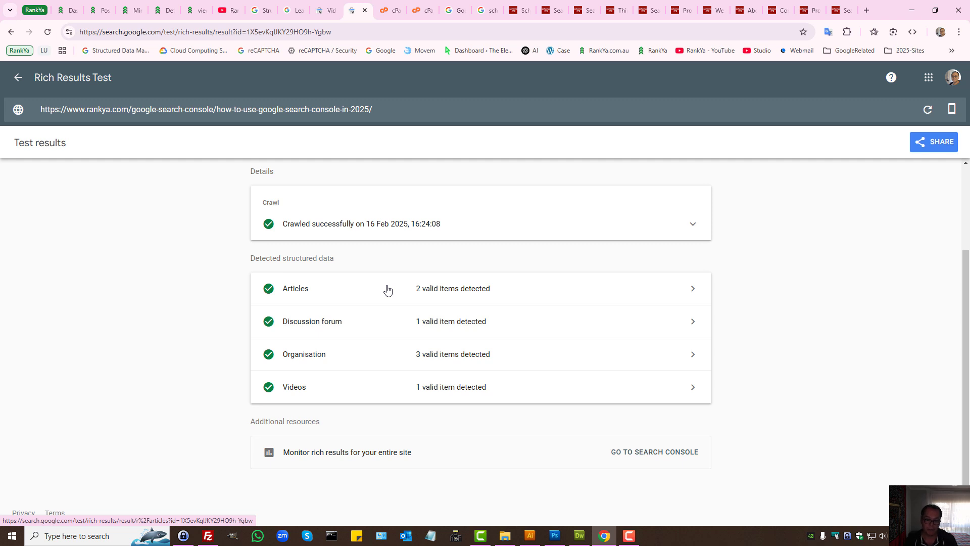
In the Articles result, expand "Google Search Console for Beginners 2025 Mini Course by RankYa" and show its SocialMediaPosting type in the tested page's HTML.
{"action": "left_click", "coordinate": [388, 290]}
{"action": "left_click", "coordinate": [385, 424]}
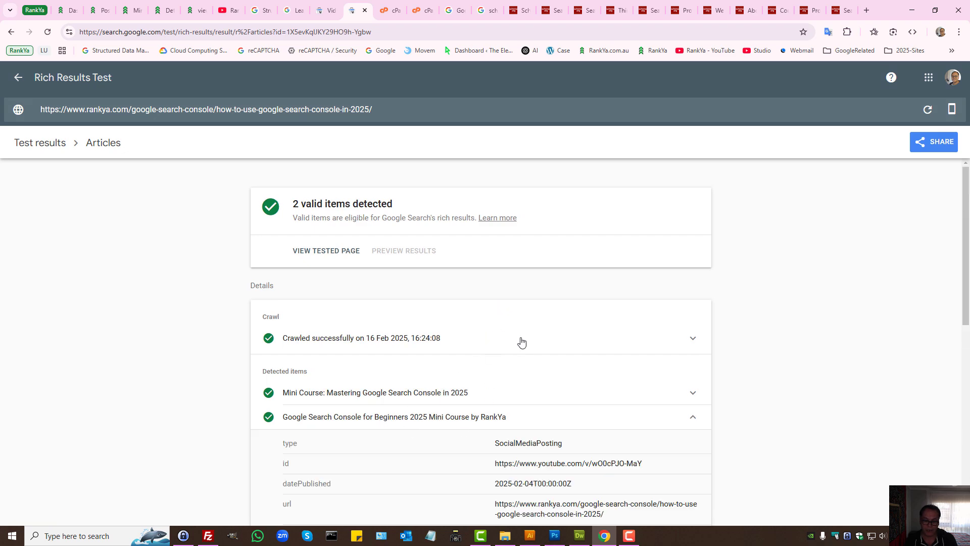
{"action": "scroll", "coordinate": [495, 323], "scroll_direction": "down", "scroll_amount": 3}
{"action": "left_click", "coordinate": [518, 282]}
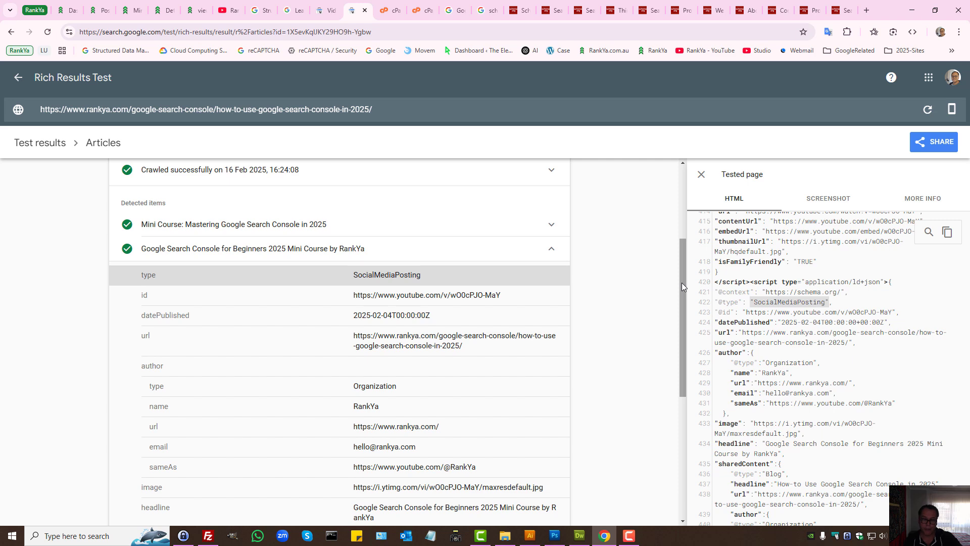
Look through the "How-to Use Google Search Console in 2025" web page around its introduction and embedded video tutorial.
{"action": "left_click", "coordinate": [132, 10]}
{"action": "scroll", "coordinate": [326, 295], "scroll_direction": "down", "scroll_amount": 12}
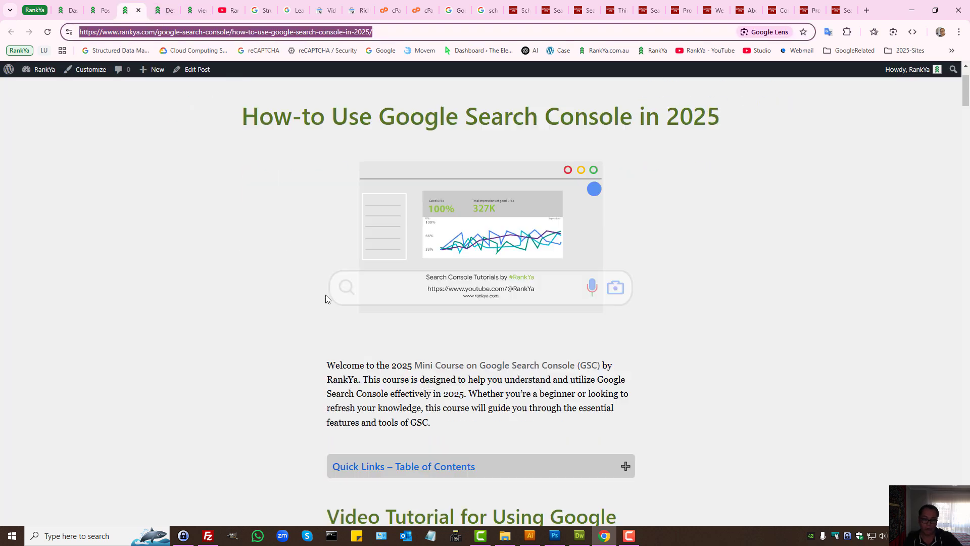
{"action": "scroll", "coordinate": [401, 385], "scroll_direction": "up", "scroll_amount": 6}
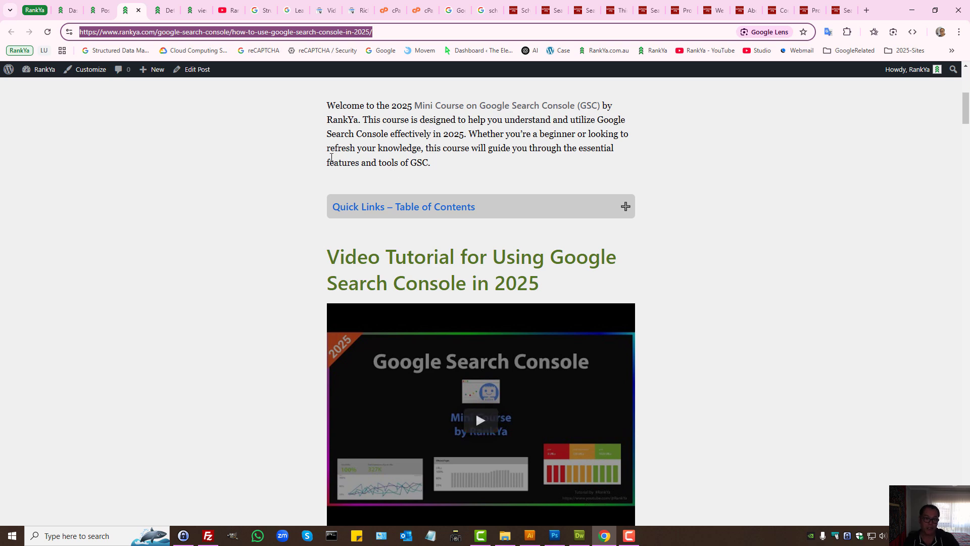
Go back to the Rich Results Test, close the tested page's HTML and review the list of detected structured data.
{"action": "left_click", "coordinate": [360, 10]}
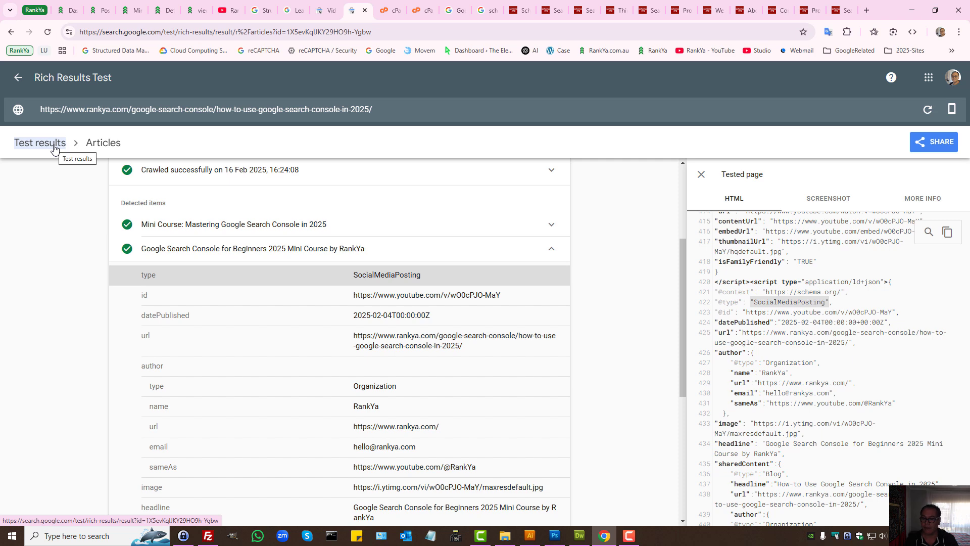
{"action": "left_click", "coordinate": [700, 183]}
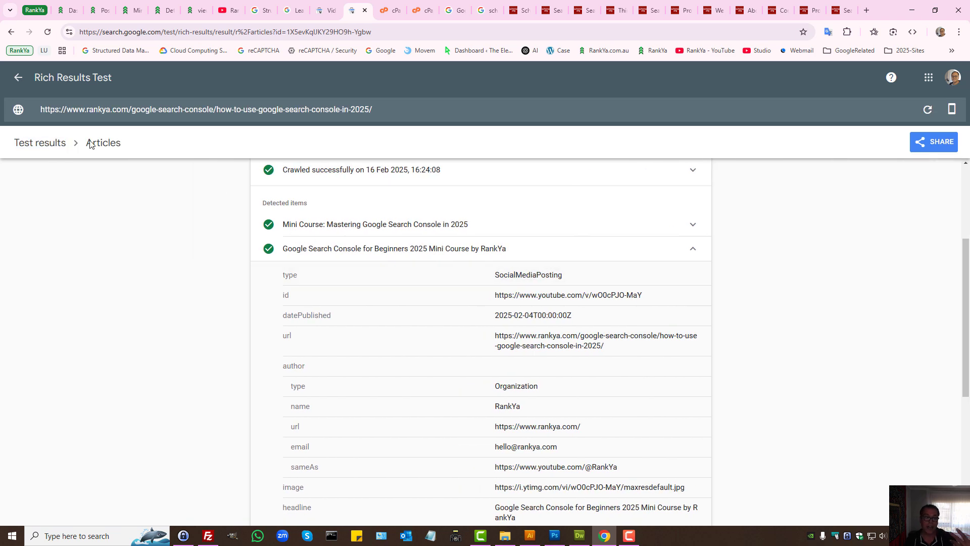
{"action": "left_click", "coordinate": [45, 144]}
{"action": "scroll", "coordinate": [440, 354], "scroll_direction": "down", "scroll_amount": 1}
{"action": "scroll", "coordinate": [405, 430], "scroll_direction": "up", "scroll_amount": 1}
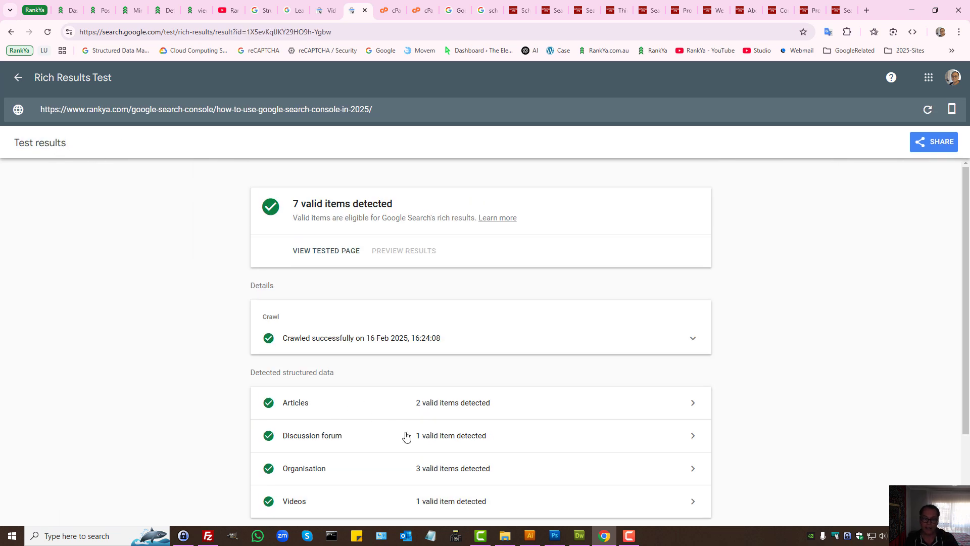
Open the Organisation result to check its detected items and return to the overall test results.
{"action": "scroll", "coordinate": [429, 389], "scroll_direction": "down", "scroll_amount": 2}
{"action": "left_click", "coordinate": [429, 361]}
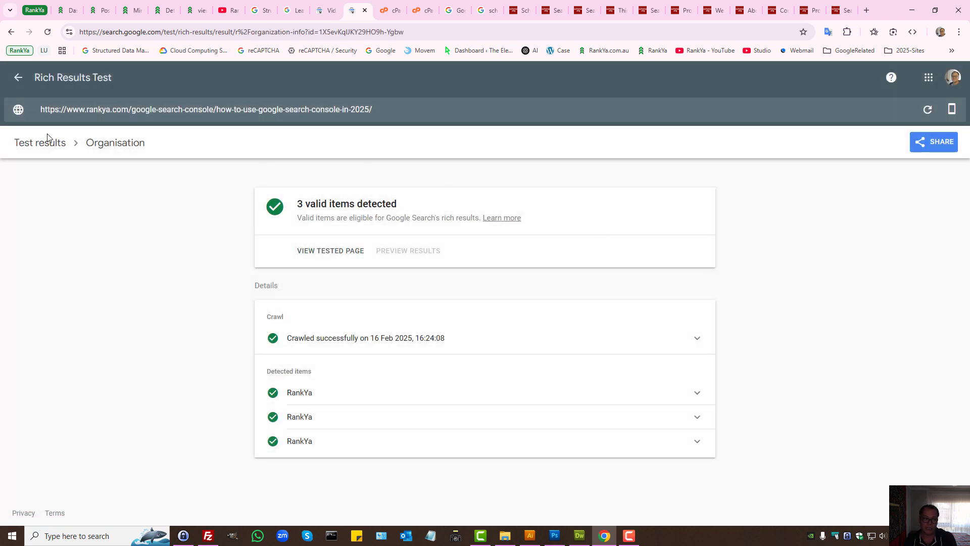
{"action": "left_click", "coordinate": [41, 144]}
Open the Videos result, expand its detected item and review the VideoObject properties.
{"action": "scroll", "coordinate": [500, 330], "scroll_direction": "down", "scroll_amount": 3}
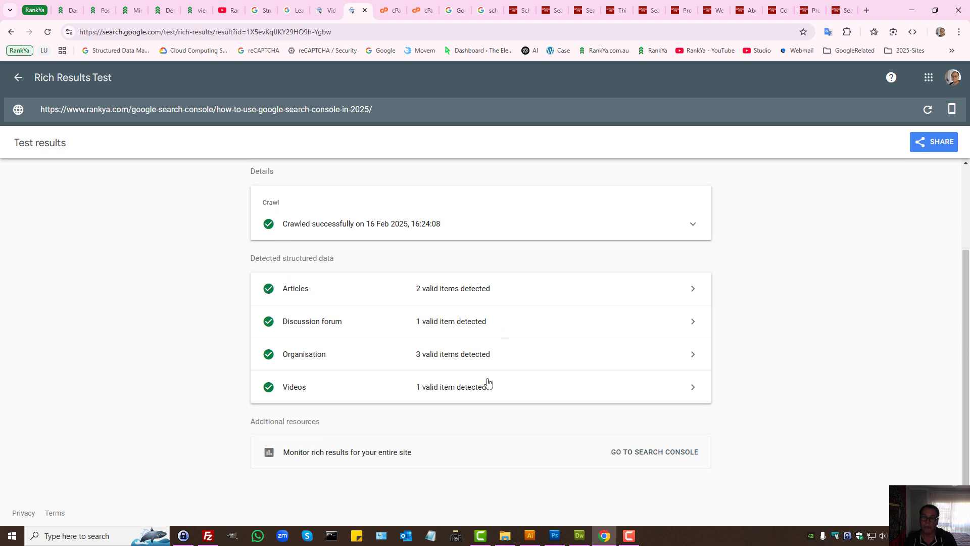
{"action": "left_click", "coordinate": [473, 389]}
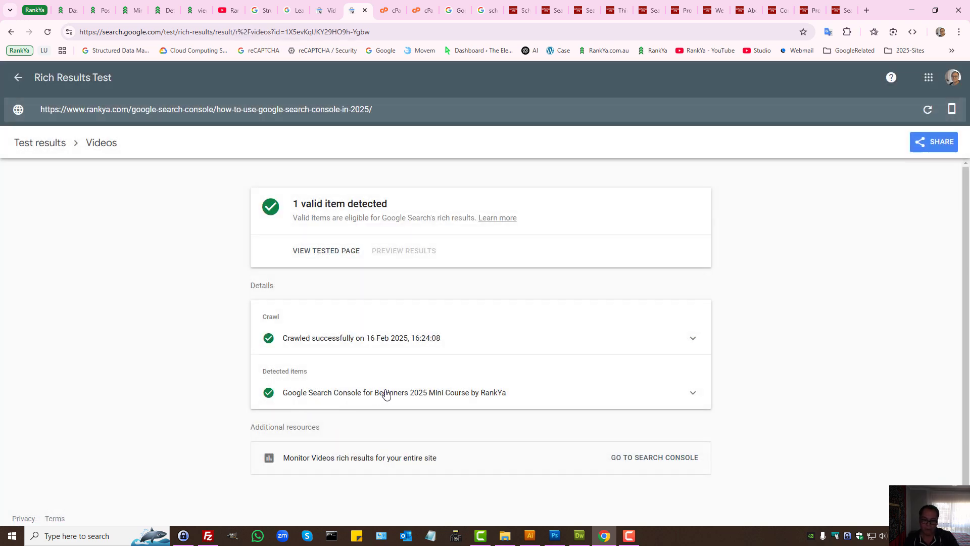
{"action": "left_click", "coordinate": [386, 394]}
{"action": "scroll", "coordinate": [538, 394], "scroll_direction": "down", "scroll_amount": 3}
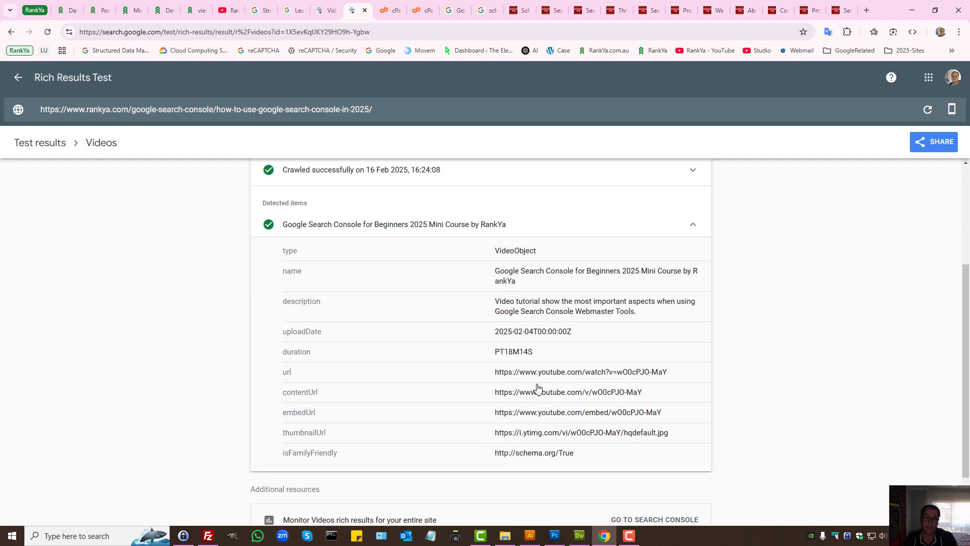
{"action": "scroll", "coordinate": [381, 303], "scroll_direction": "up", "scroll_amount": 3}
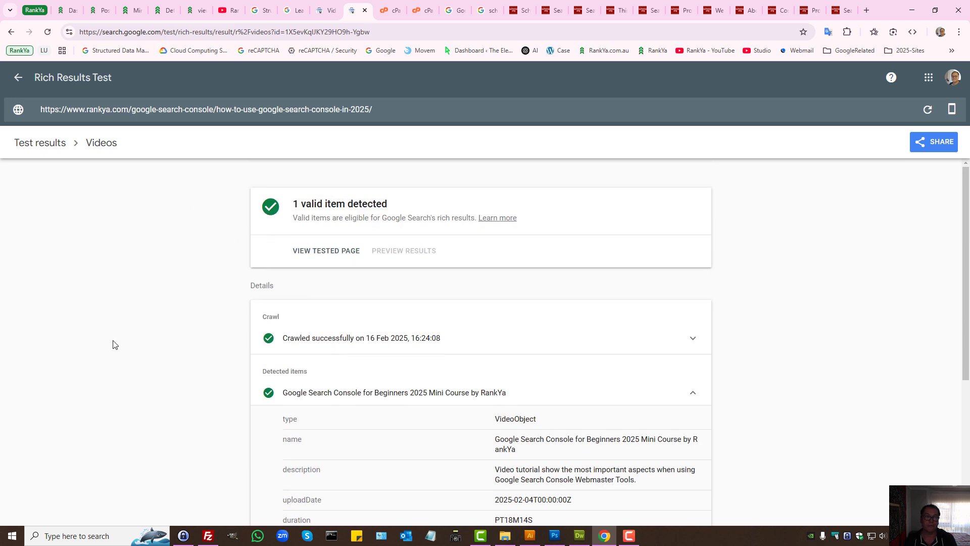
Check the Videos enhancement report in Search Console and open the "All structured data features" guide in the Search Central documentation.
{"action": "left_click", "coordinate": [331, 7]}
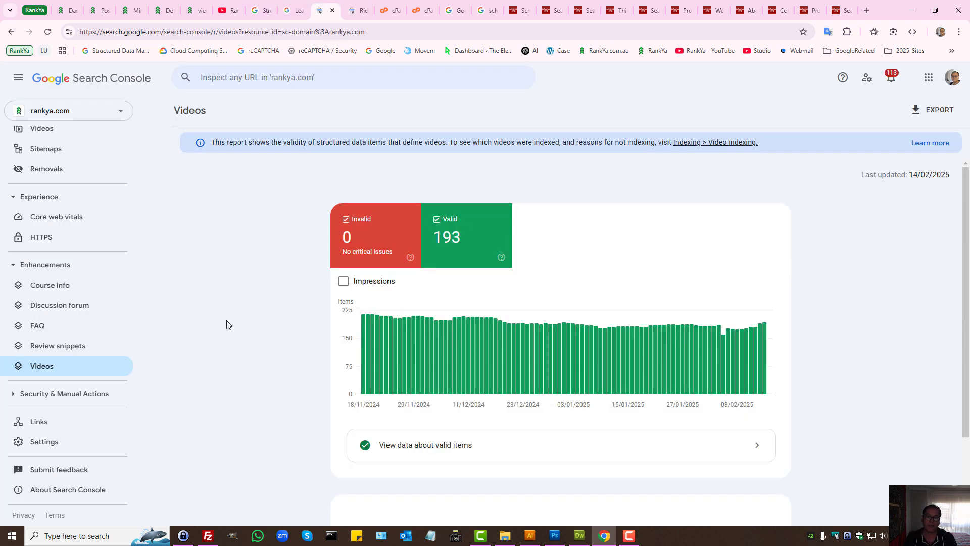
{"action": "left_click", "coordinate": [292, 10]}
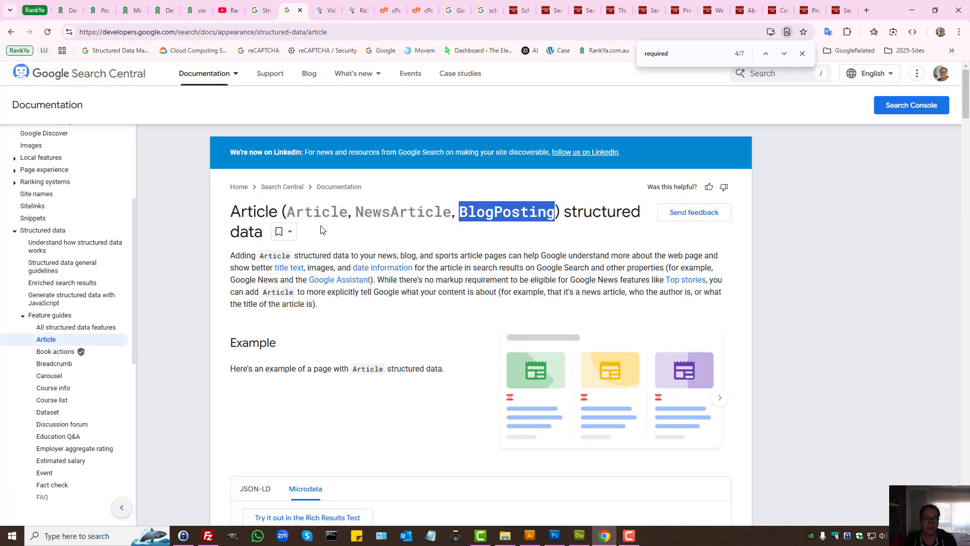
{"action": "left_click", "coordinate": [76, 327]}
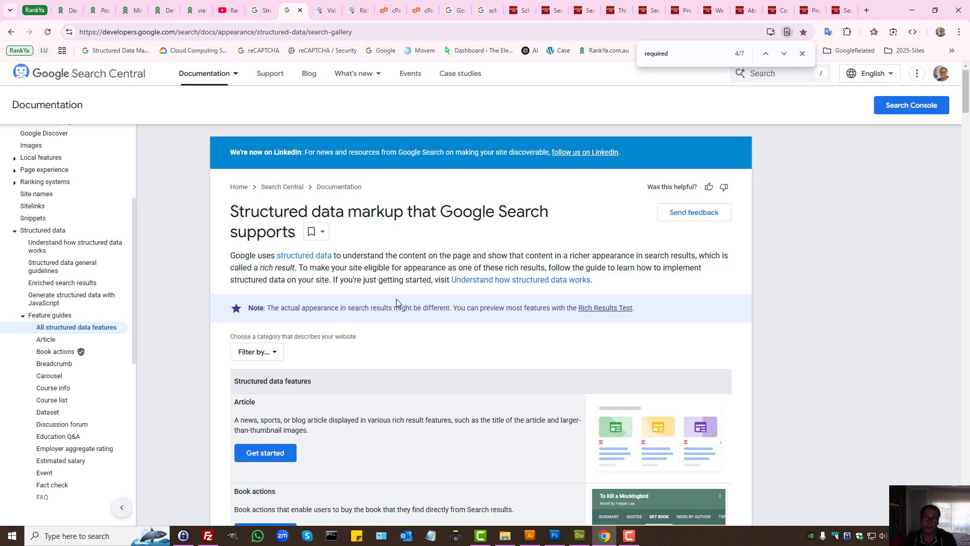
Compare the Schema.org Schemas page and Breadcrumb search results with Google's guide to supported structured data markup.
{"action": "left_click", "coordinate": [524, 6]}
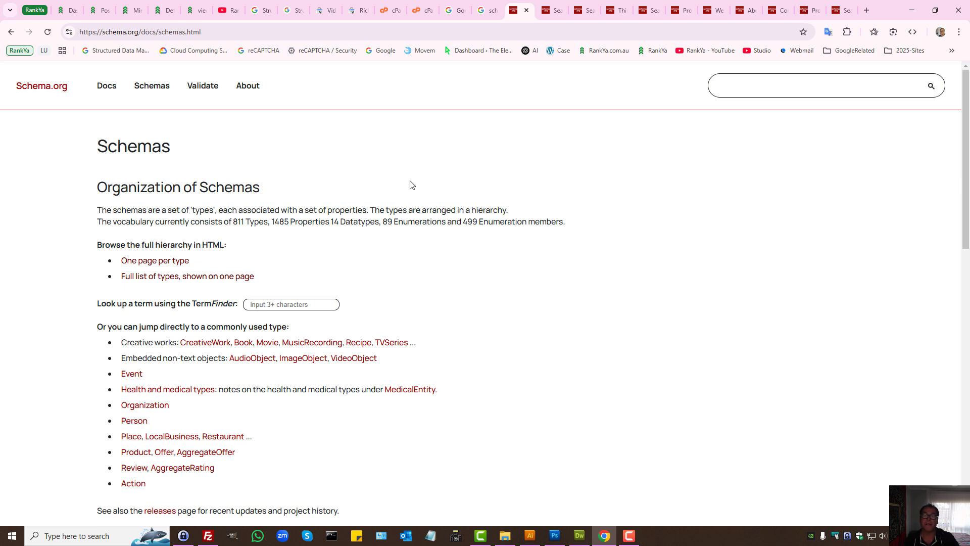
{"action": "left_click", "coordinate": [287, 4]}
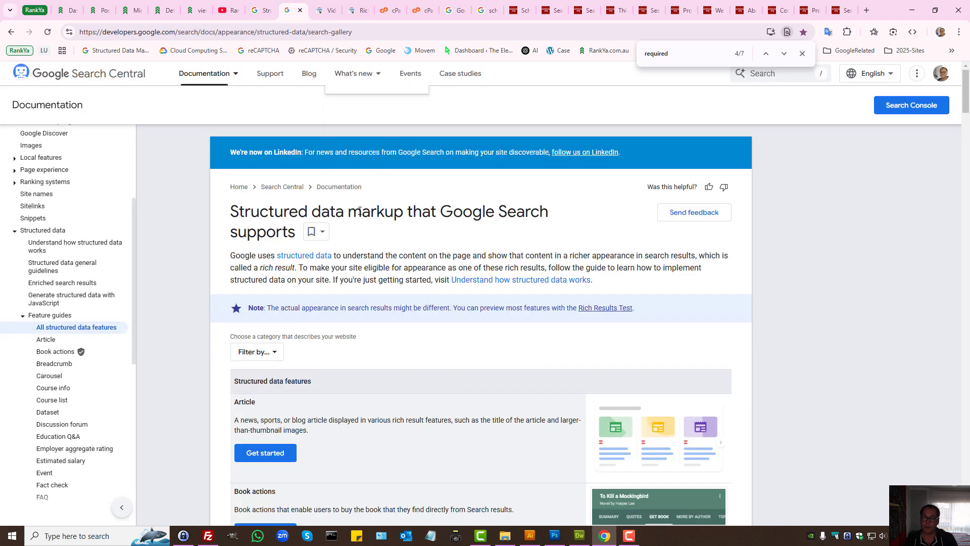
{"action": "left_click", "coordinate": [557, 6]}
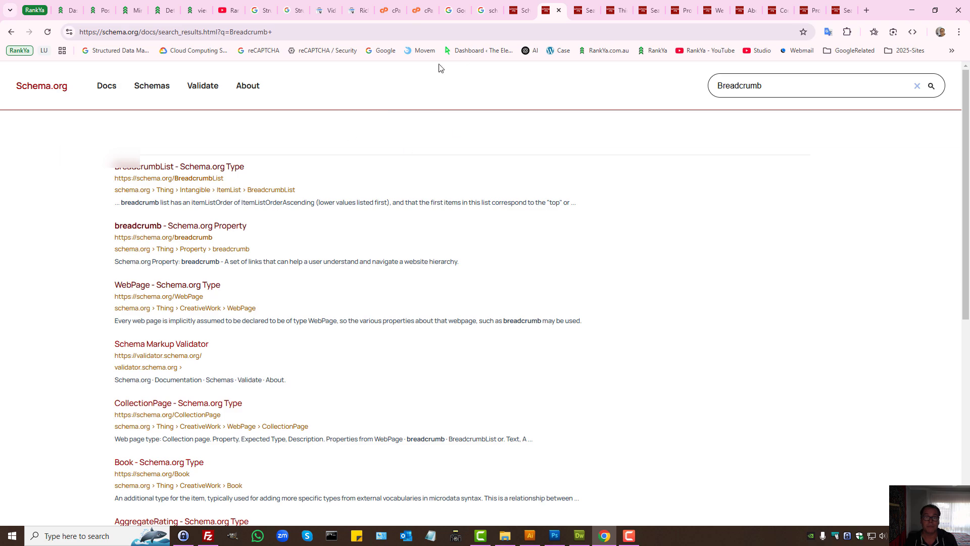
Look at the theme files in cPanel File Manager and review the feature guides list in the Search Central documentation.
{"action": "left_click", "coordinate": [422, 10]}
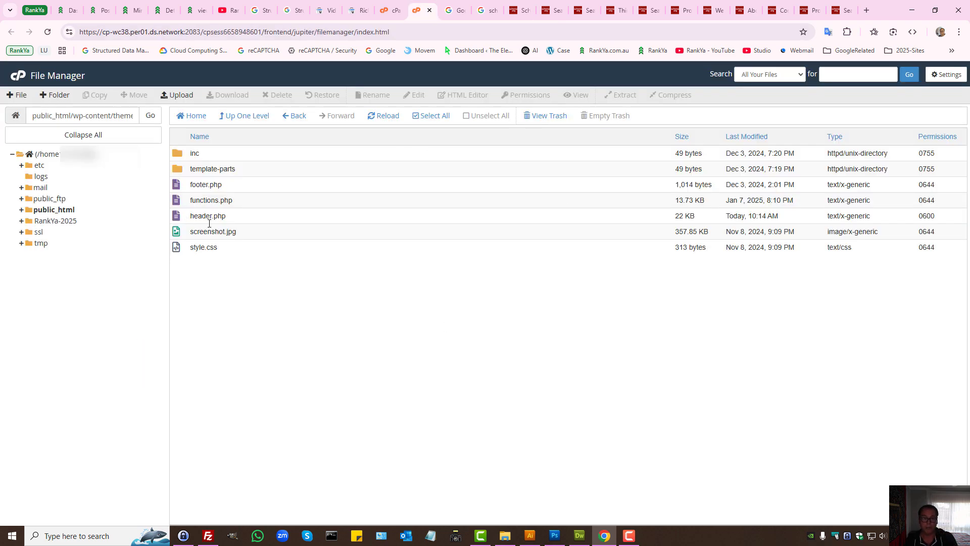
{"action": "left_click", "coordinate": [294, 6]}
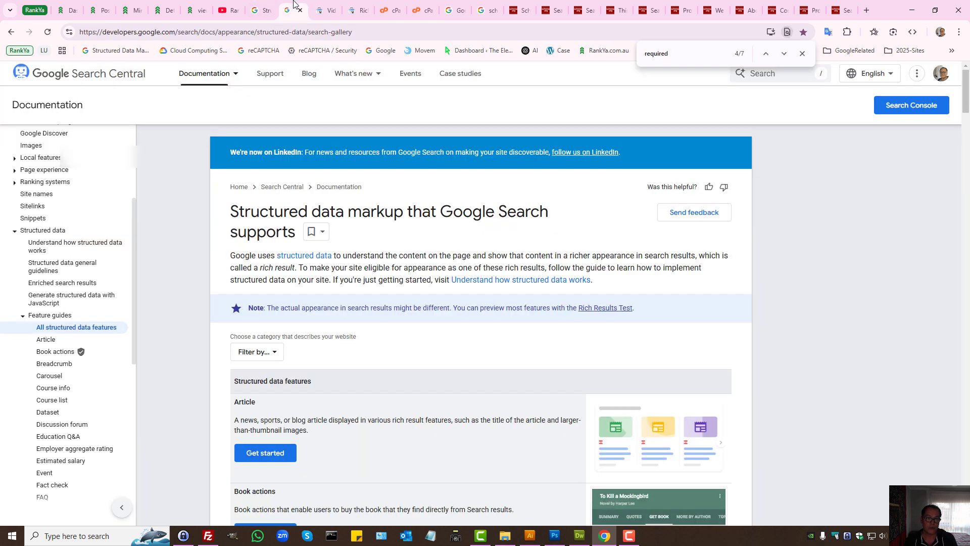
{"action": "scroll", "coordinate": [53, 381], "scroll_direction": "down", "scroll_amount": 3}
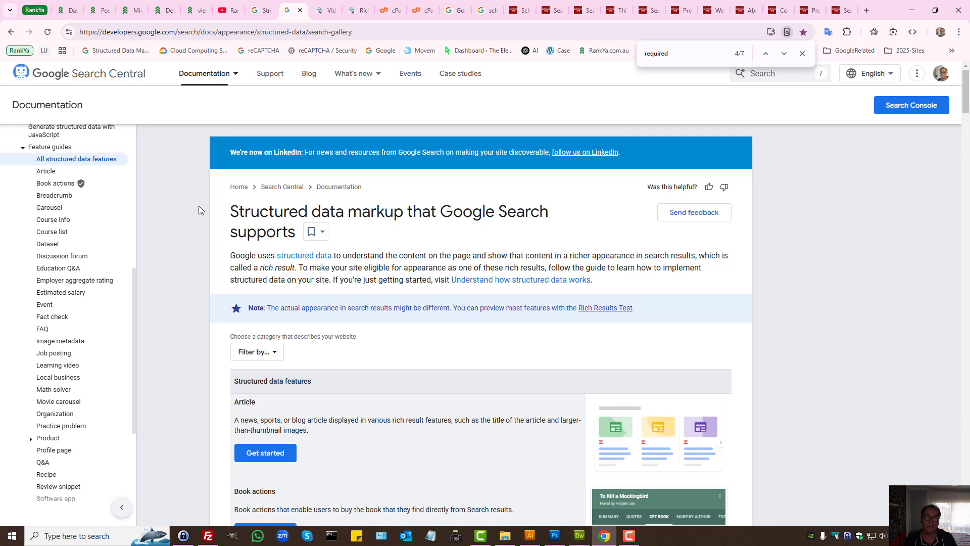
View the Google home page and switch to the RankYa YouTube channel page.
{"action": "left_click", "coordinate": [448, 4]}
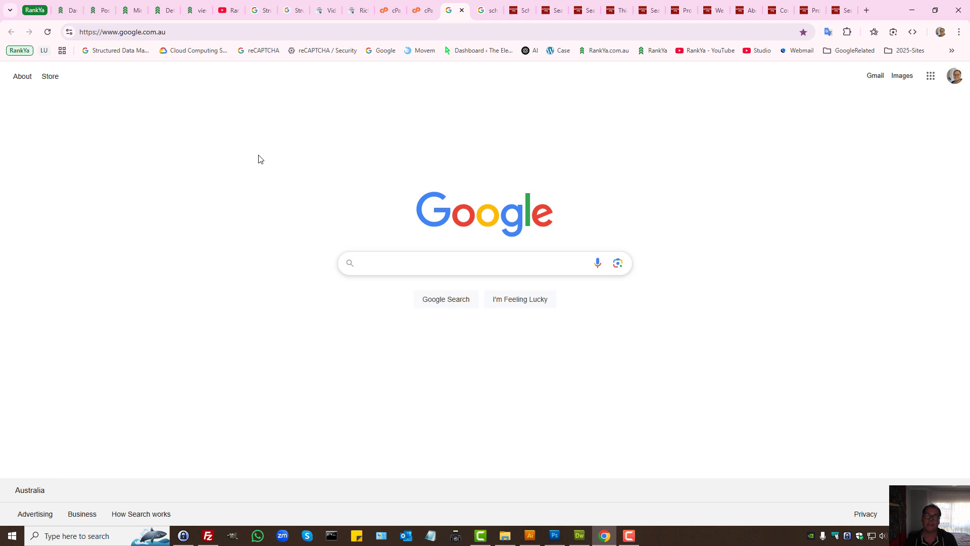
{"action": "left_click", "coordinate": [228, 10]}
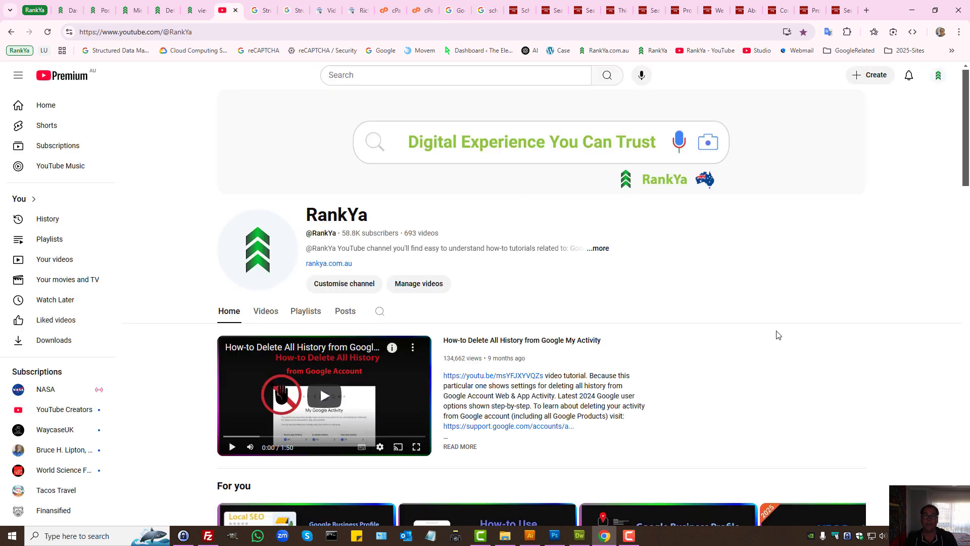